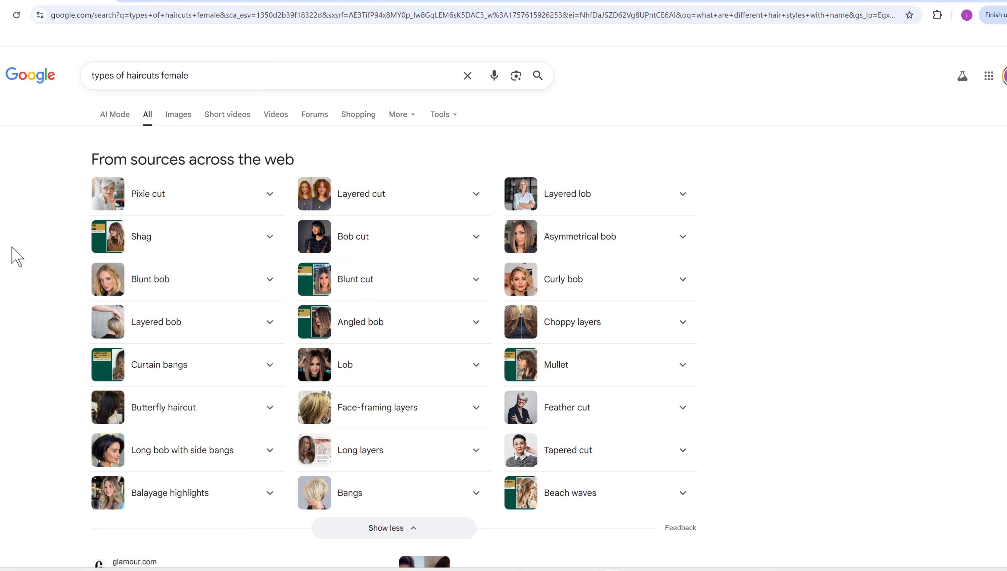
Expand the Balayage highlights entry in the haircut search results and copy its heading
scroll(16, 256, down, 1)
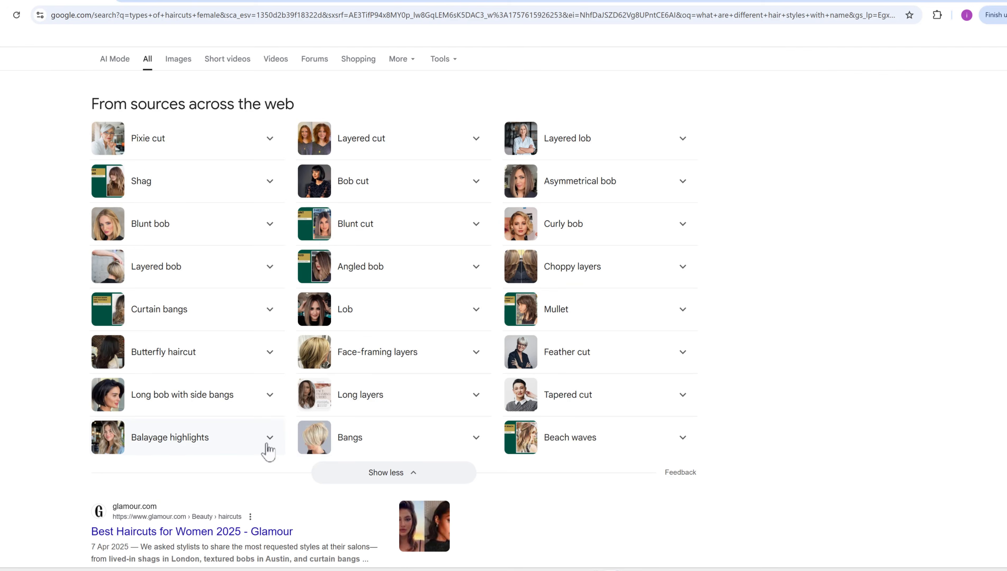
click(266, 448)
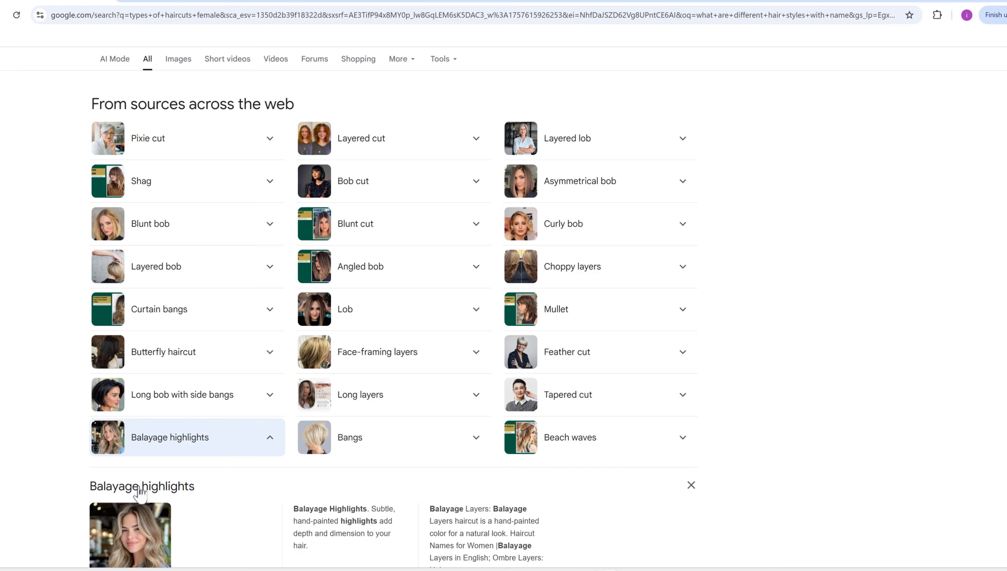
drag(77, 488, 206, 485)
key(ctrl+c)
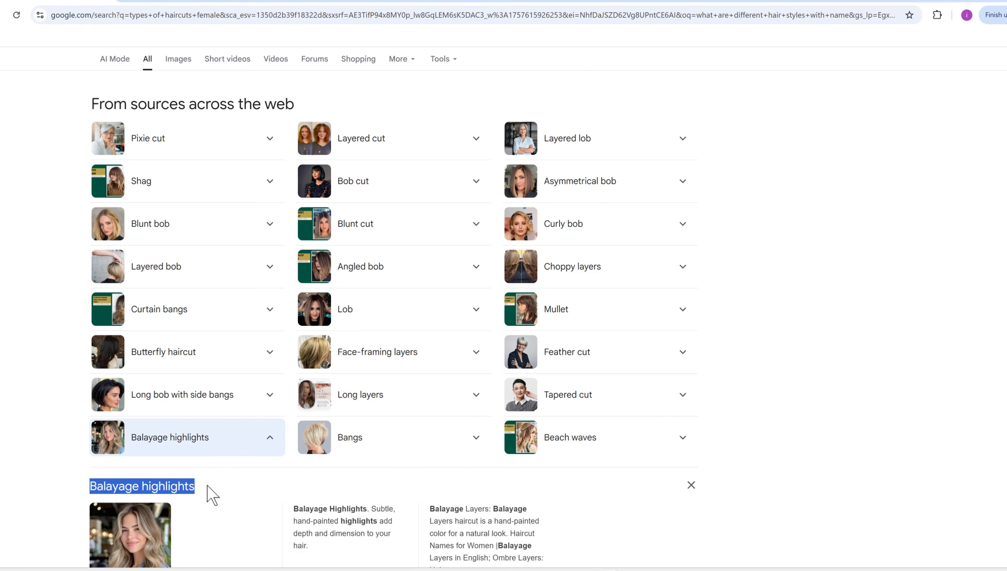
Switch to ChatGPT, add "with Balayage highlights" after "black hair" in the AI influencer prompt, and submit it
key(alt+Tab)
text(with)
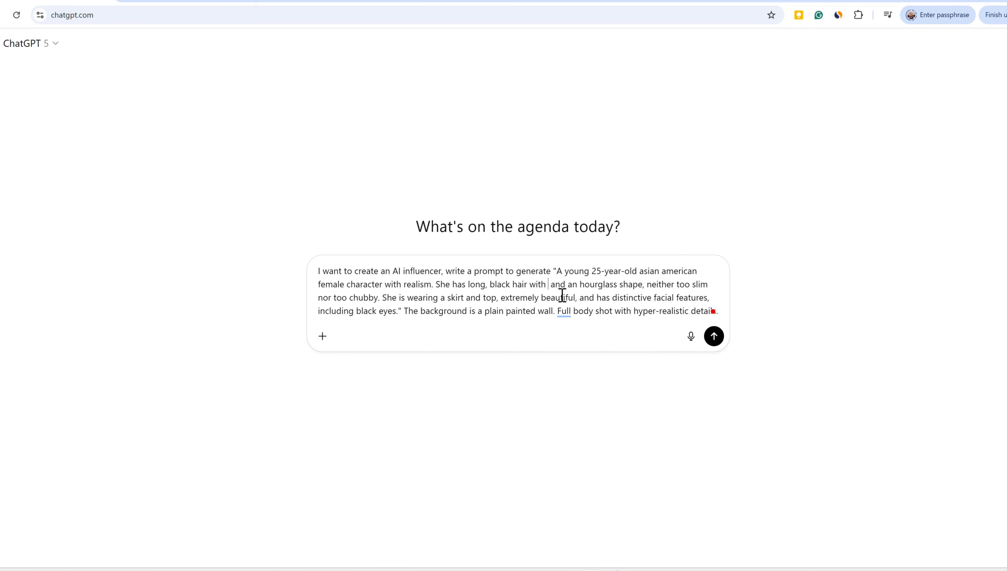
key(ctrl+v)
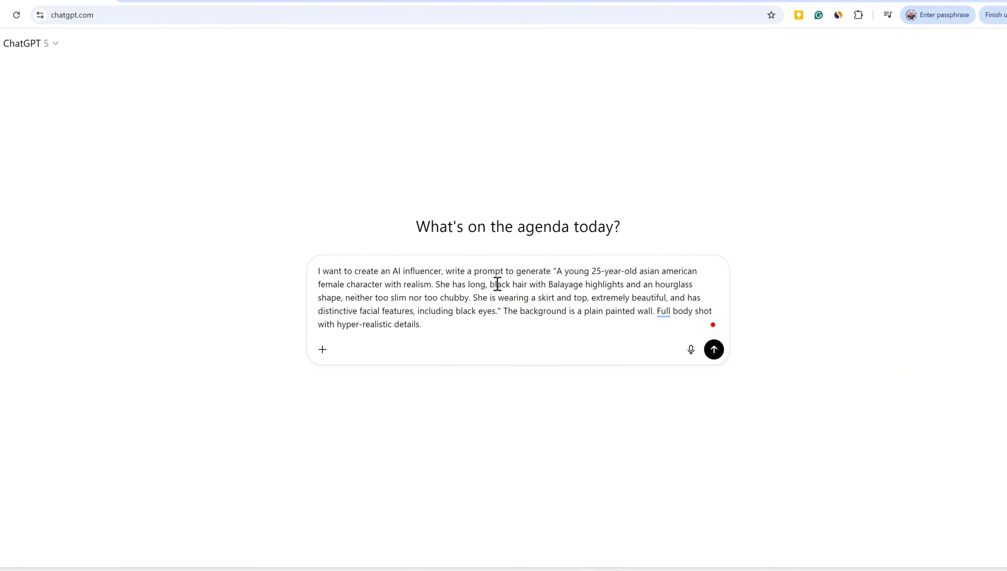
click(714, 350)
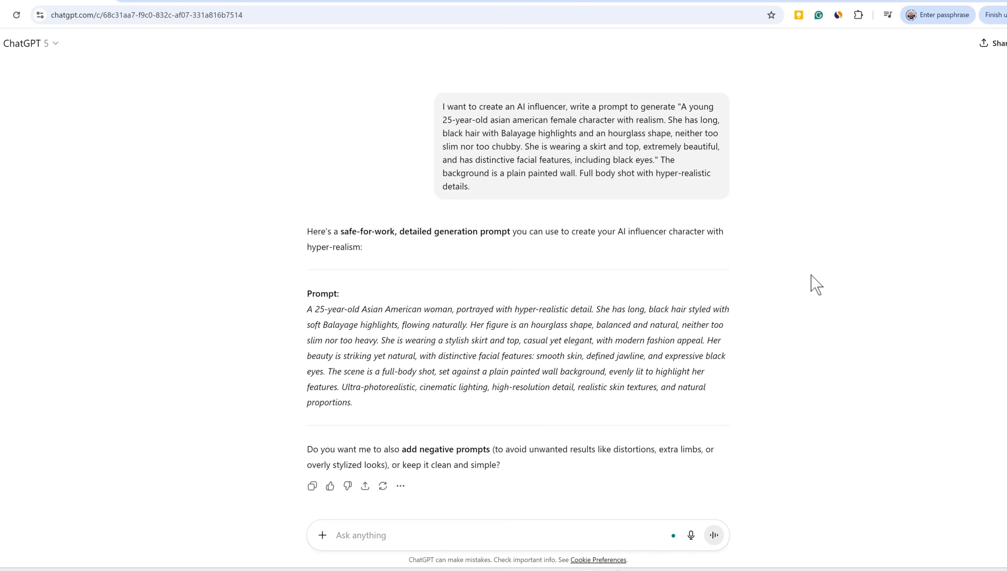
Select and copy the full generated prompt paragraph describing the 25-year-old Asian American woman
scroll(816, 285, down, 1)
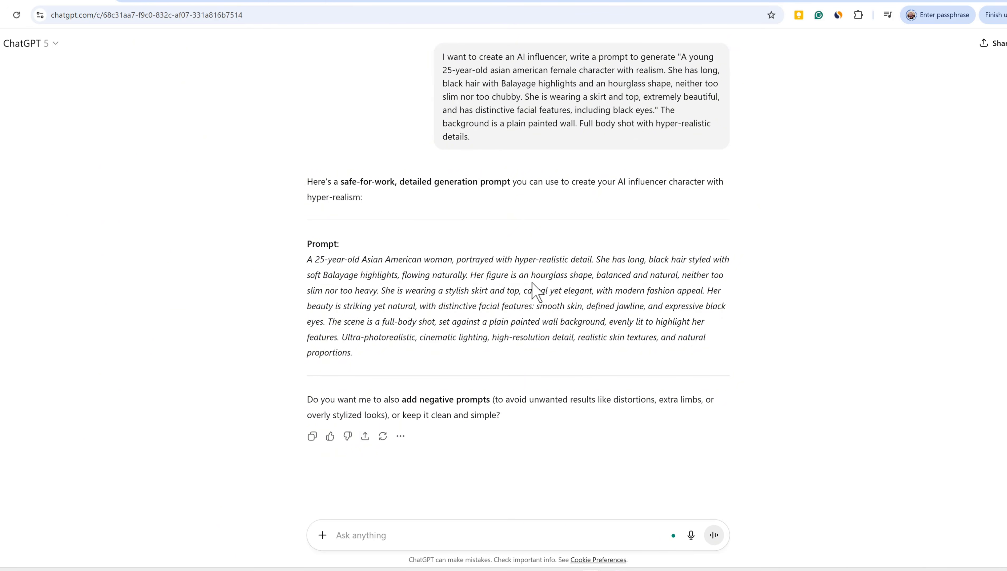
double_click(513, 290)
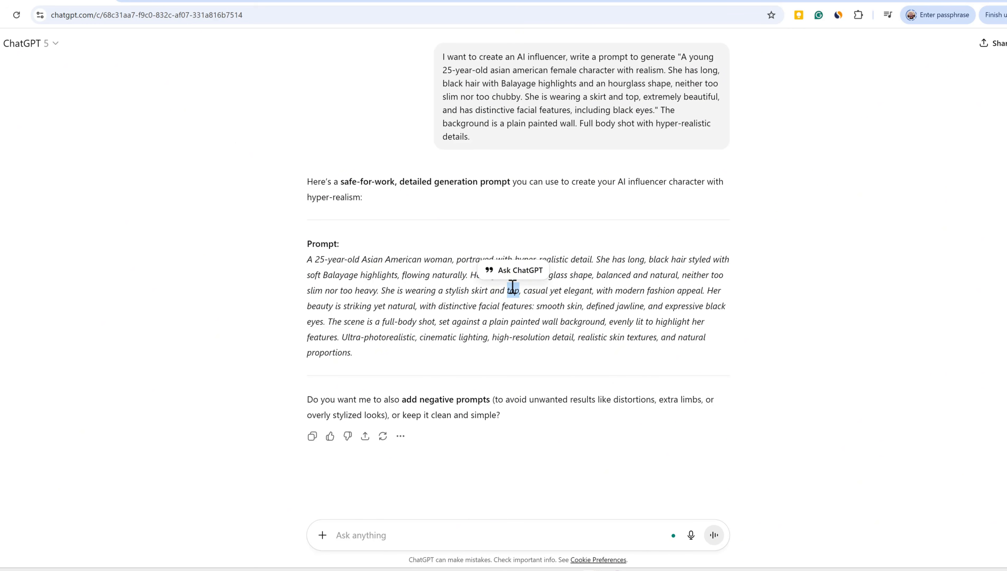
triple_click(512, 289)
right_click(512, 291)
click(542, 302)
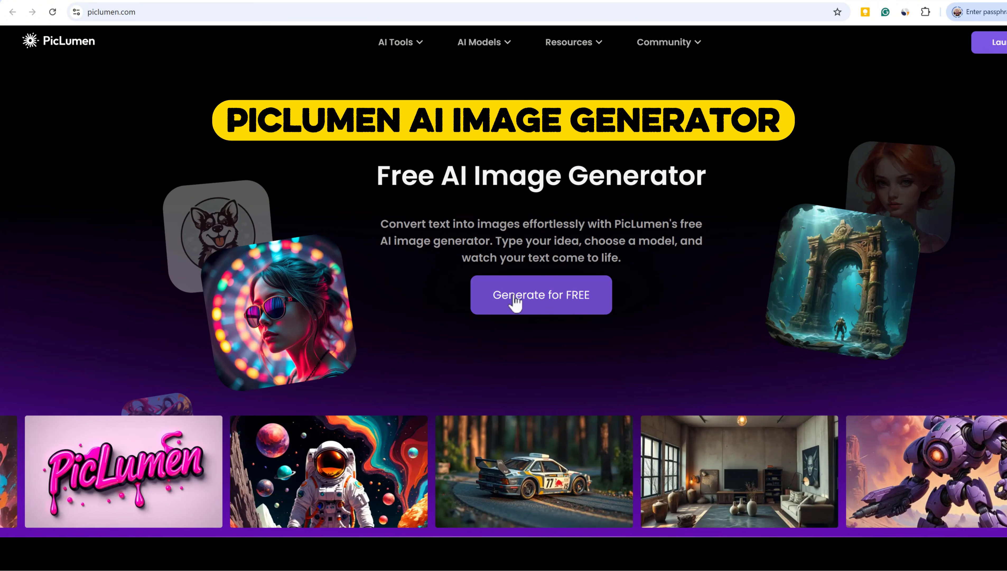
Launch PicLumen's free generator, view the Rewards Center, and paste the copied prompt as a new image's description
click(591, 306)
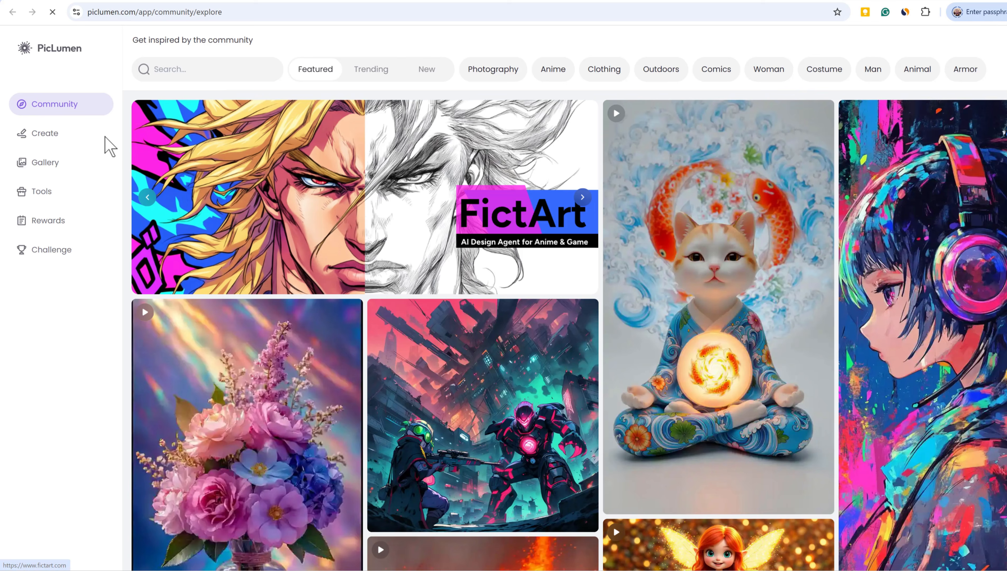
click(57, 223)
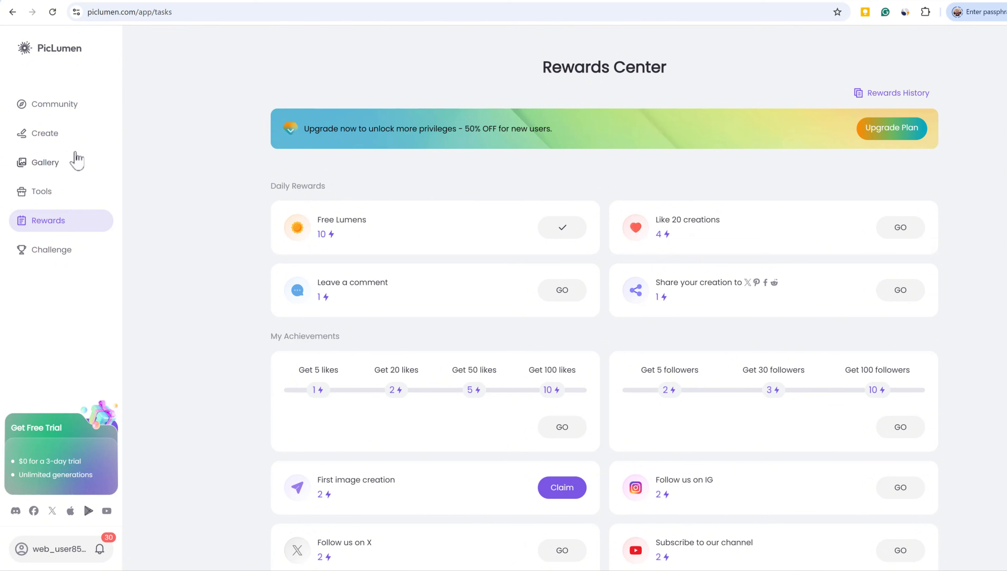
click(63, 138)
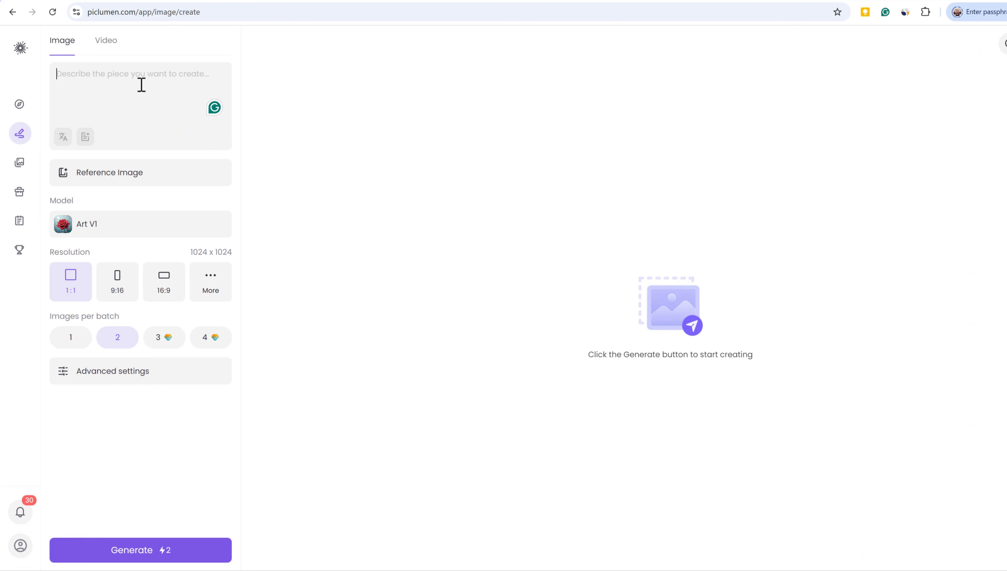
key(ctrl+v)
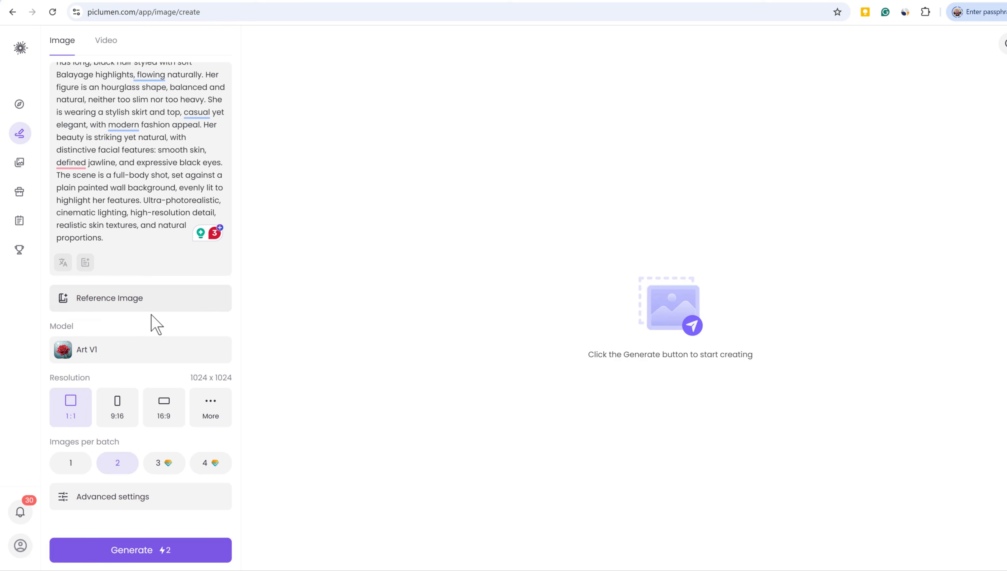
Choose the Realistic V2 model and set the resolution to 9:16
click(129, 351)
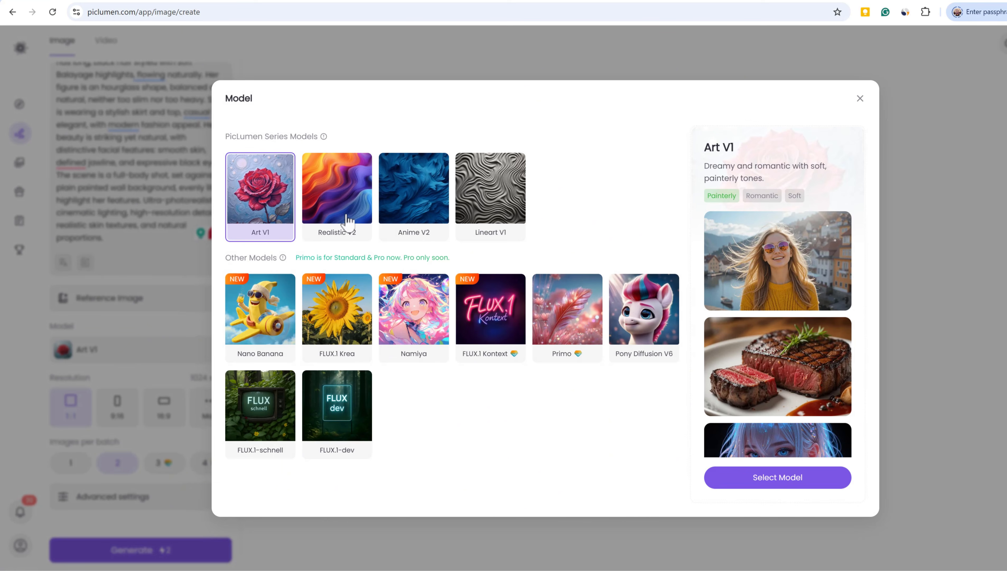
click(349, 199)
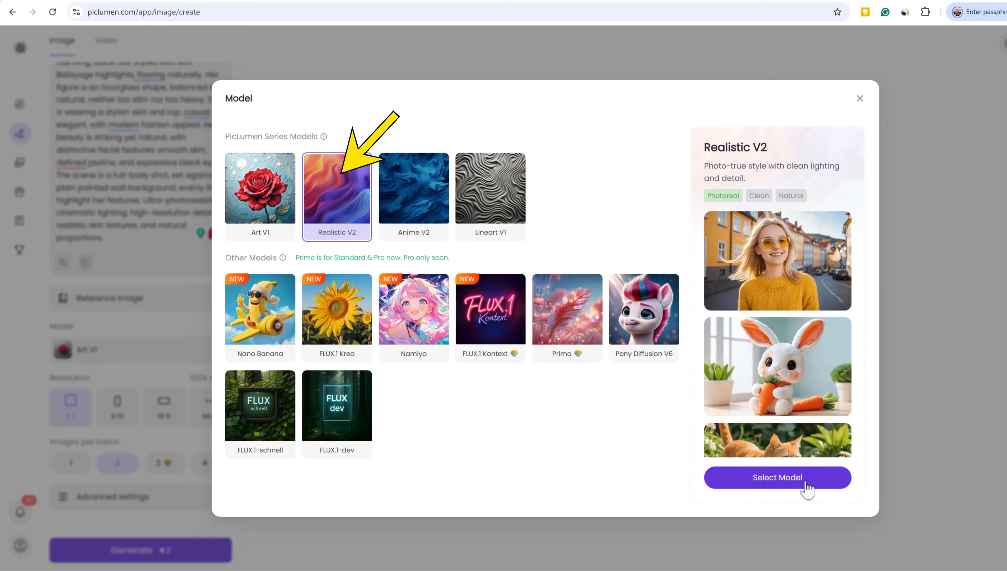
click(744, 485)
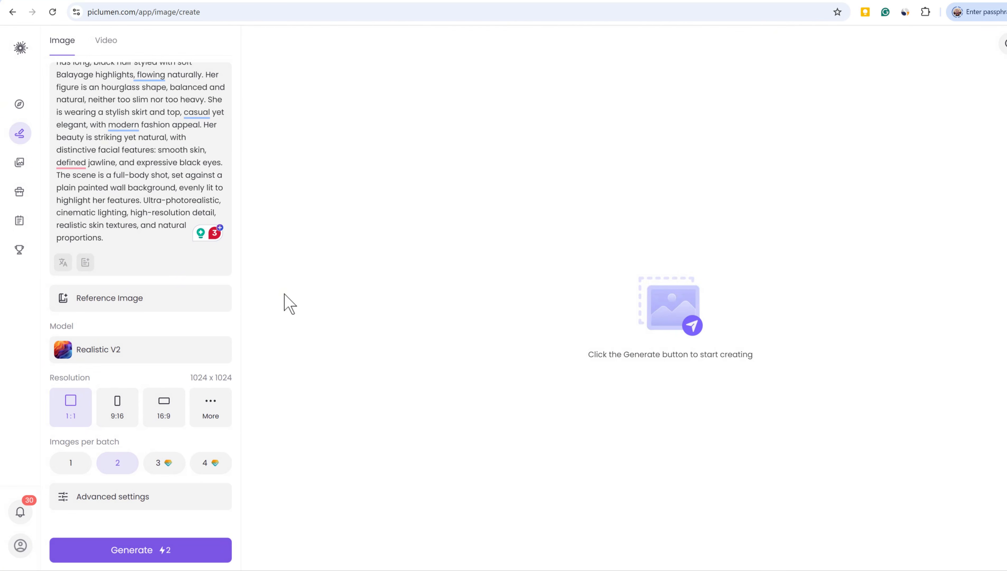
click(124, 420)
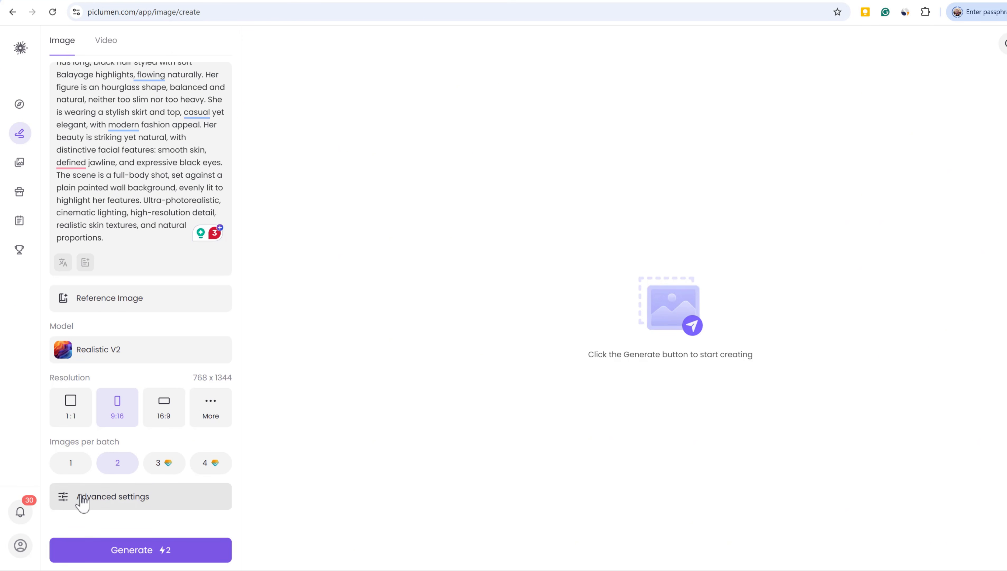
Set the guidance scale to about 10.6 and the steps to 40, and generate the images
click(68, 507)
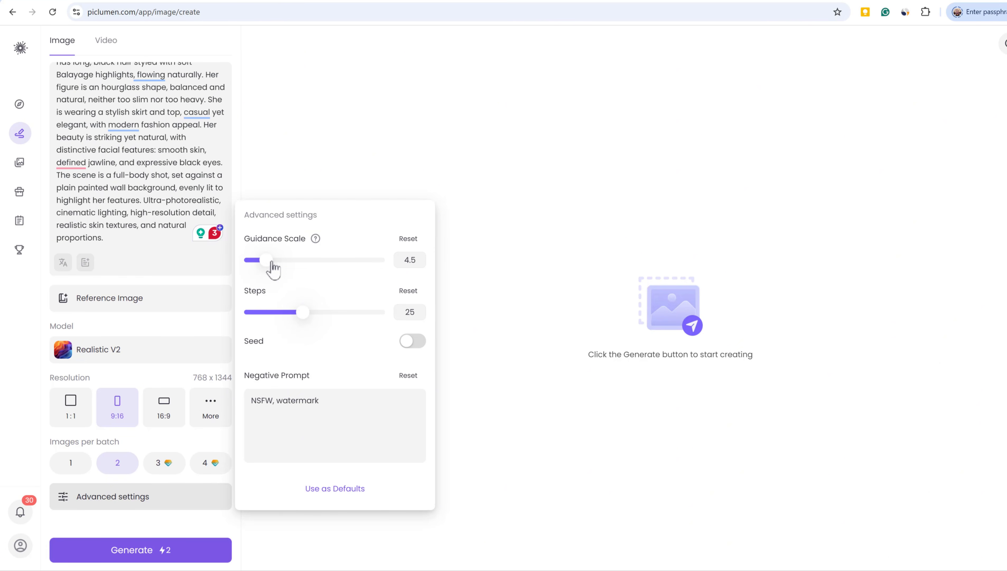
drag(273, 269, 294, 270)
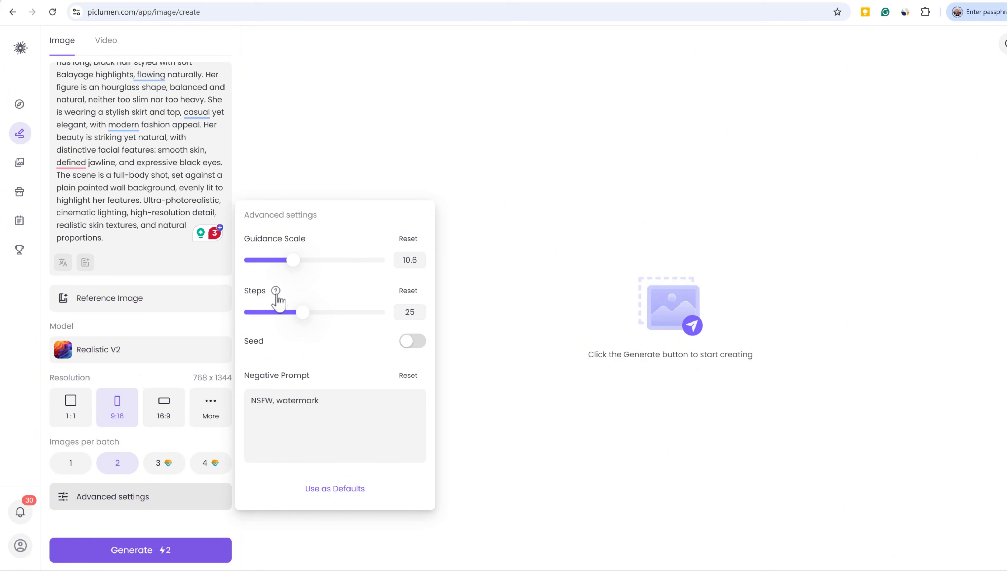
drag(301, 313, 335, 353)
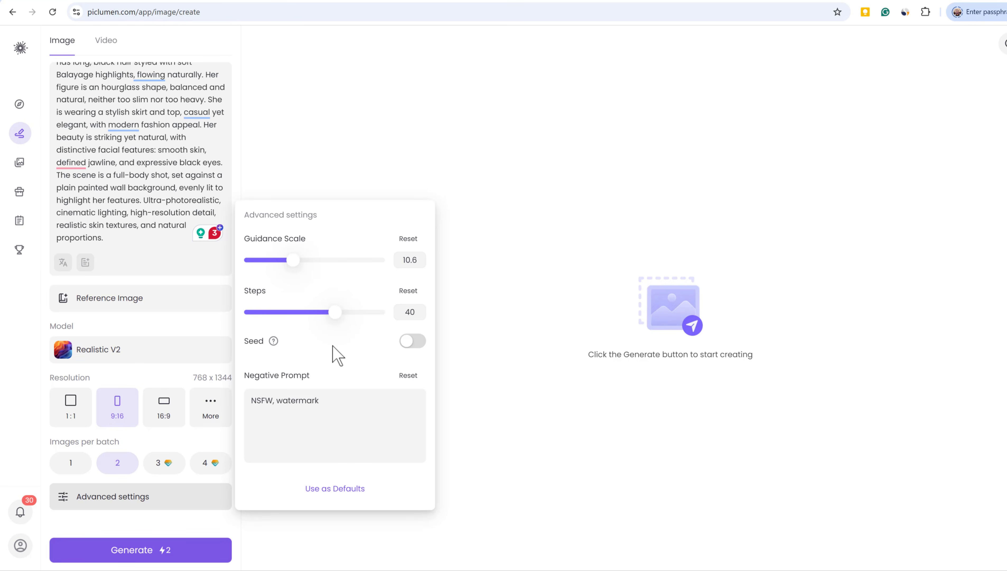
click(335, 410)
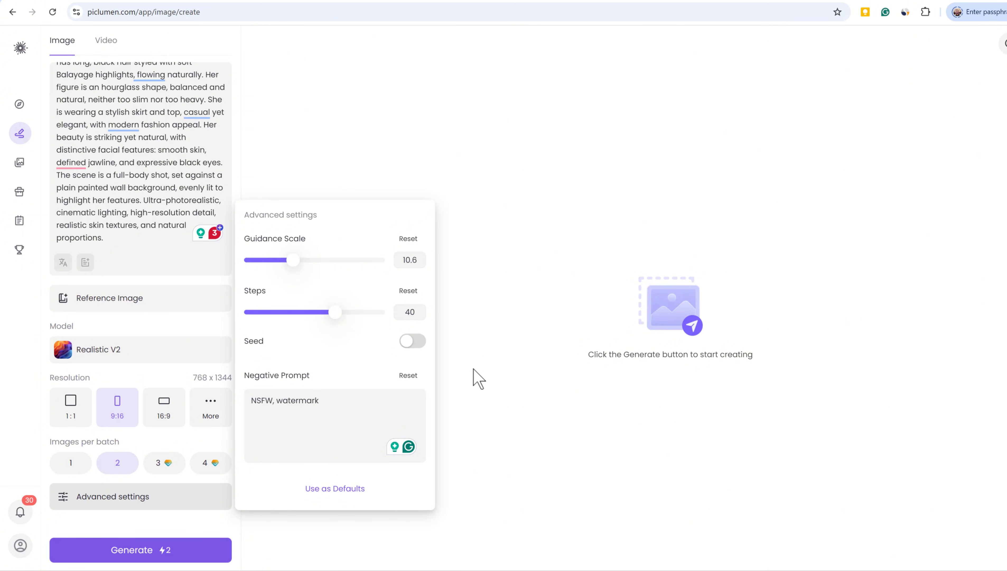
click(478, 379)
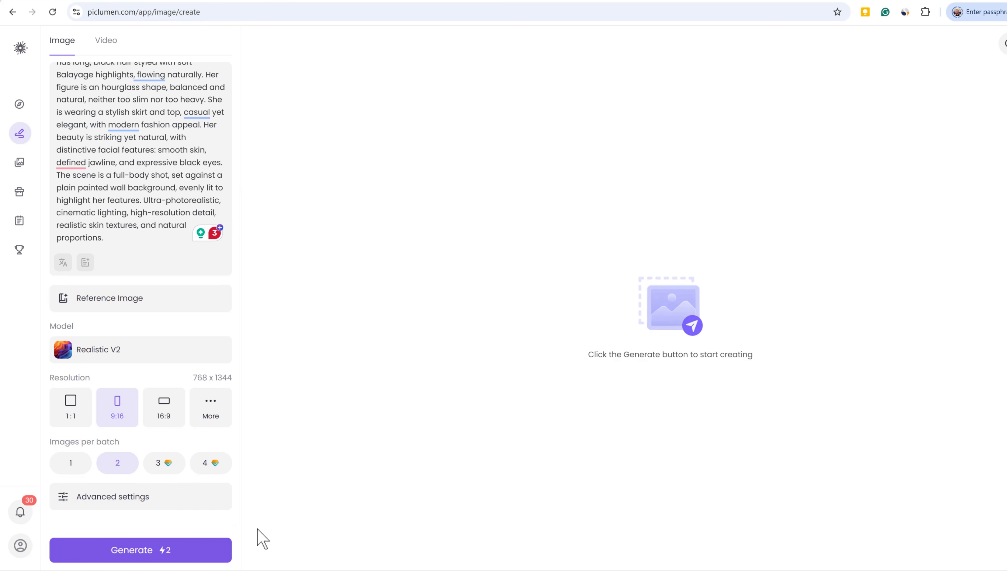
click(164, 559)
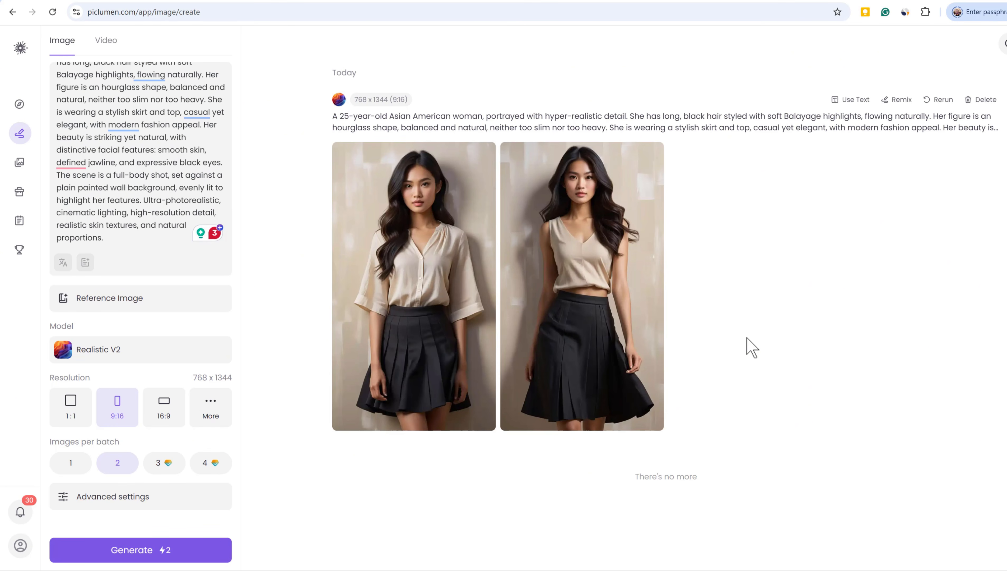
Examine both generated Realistic V2 images enlarged, checking the face and overall detail
click(408, 286)
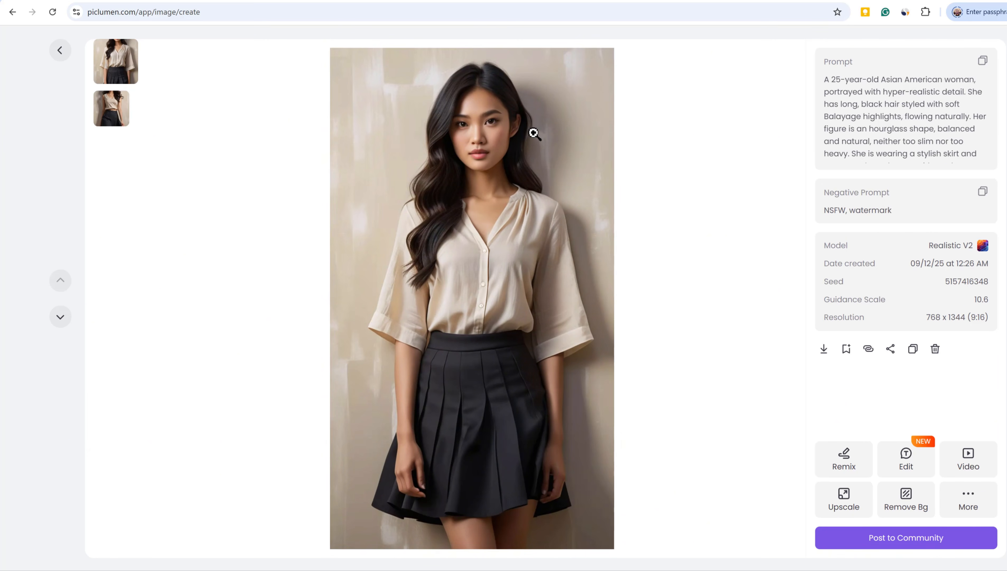
click(496, 120)
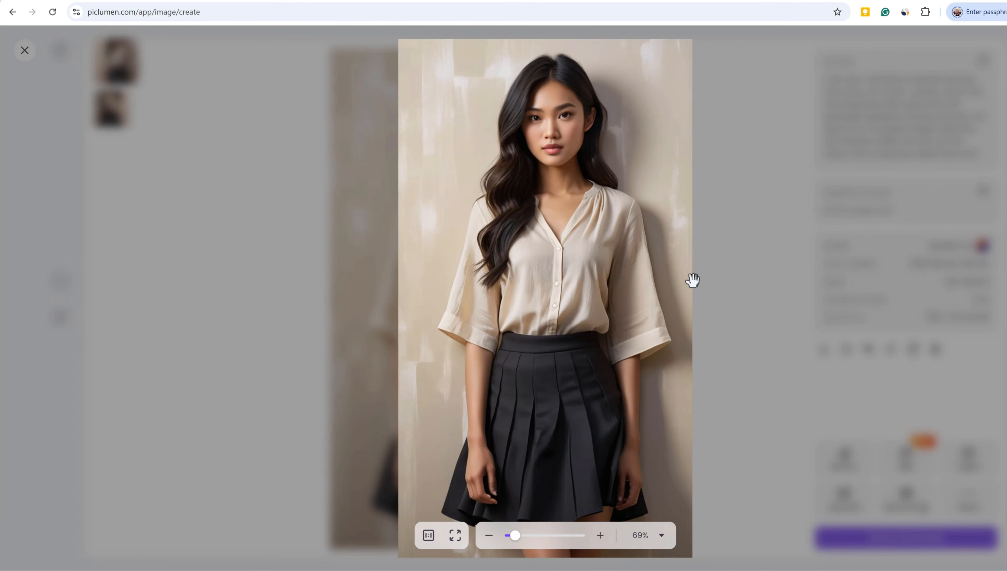
click(717, 293)
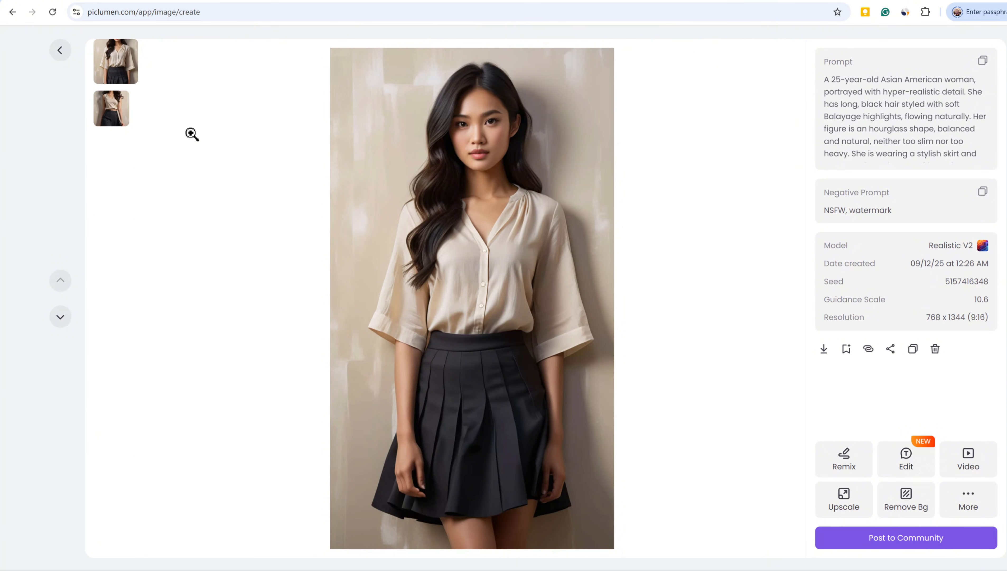
click(119, 120)
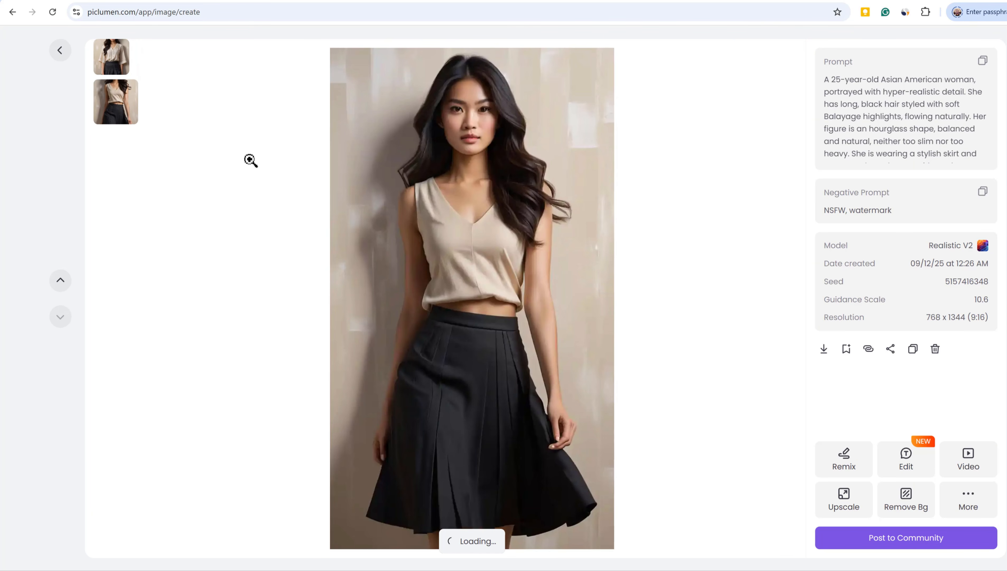
click(489, 115)
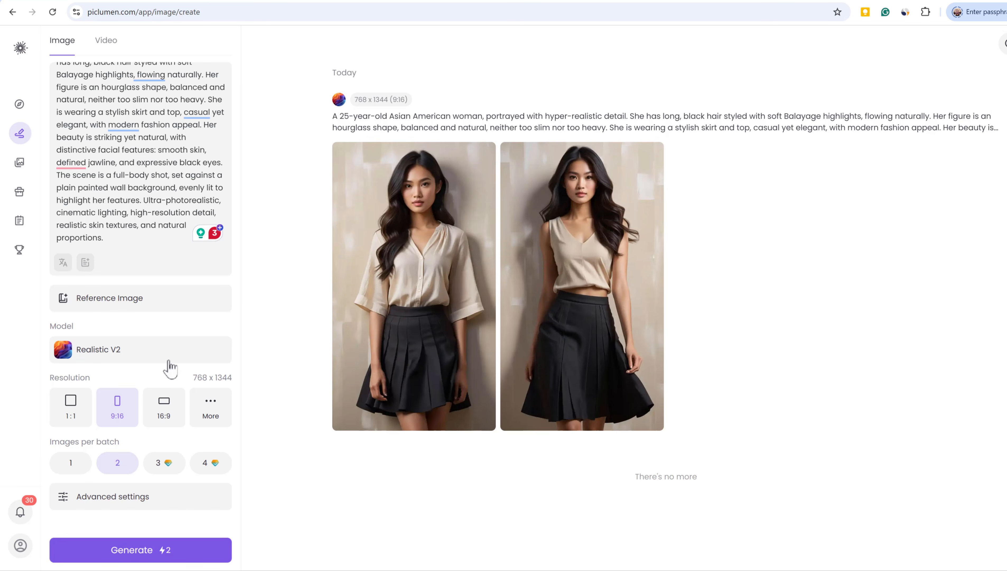
Change the model to Primo and generate images from the same prompt
click(164, 354)
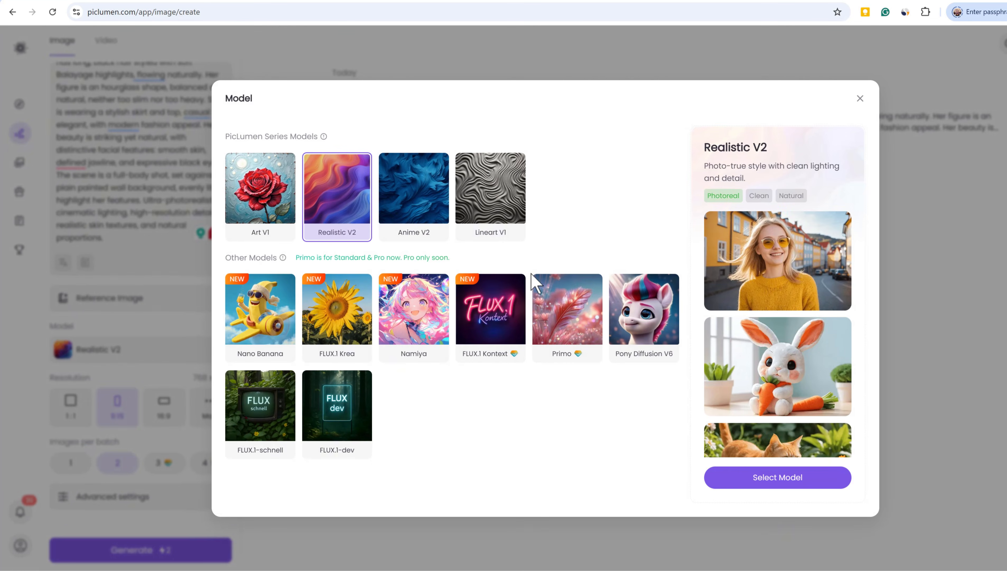
click(564, 323)
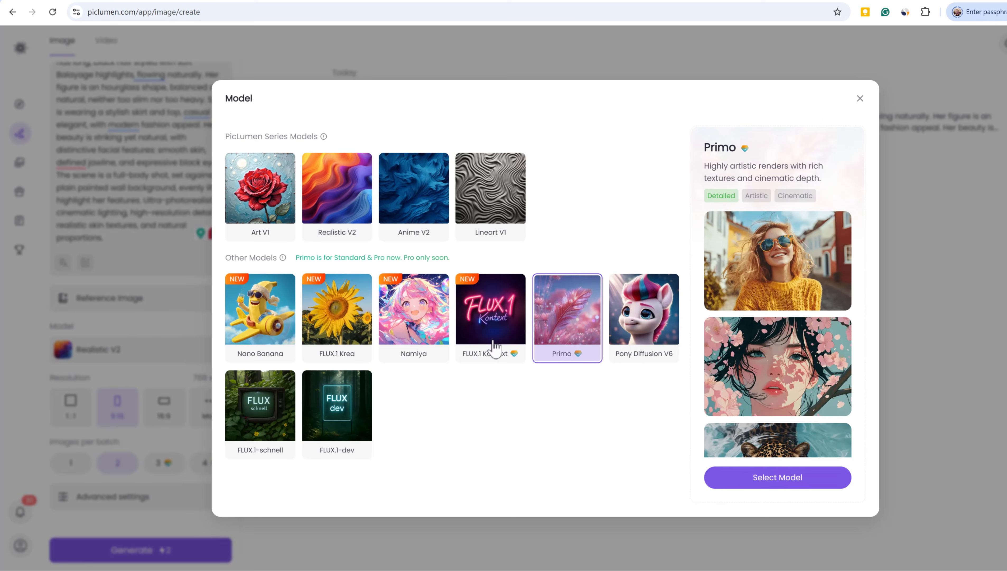
click(723, 480)
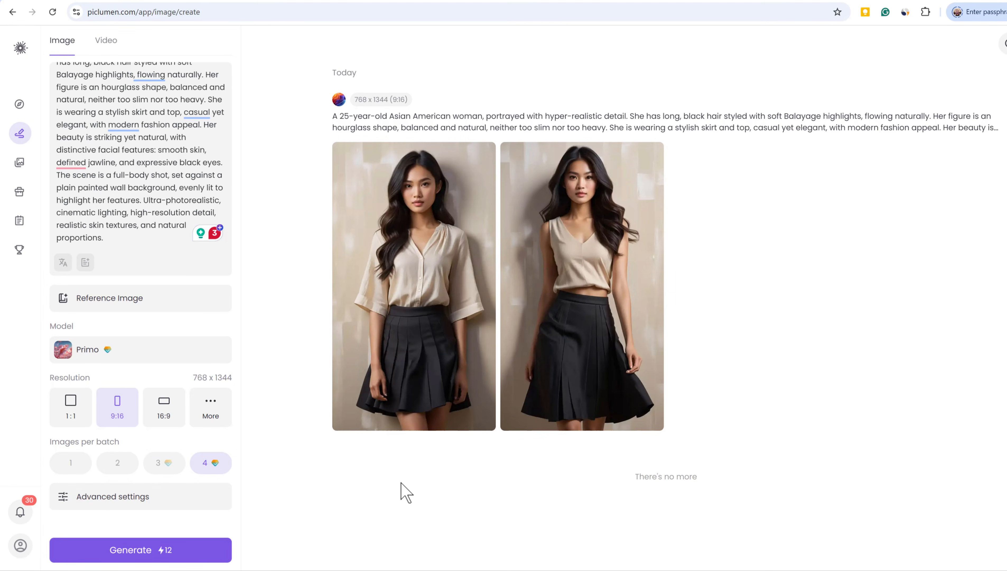
click(176, 550)
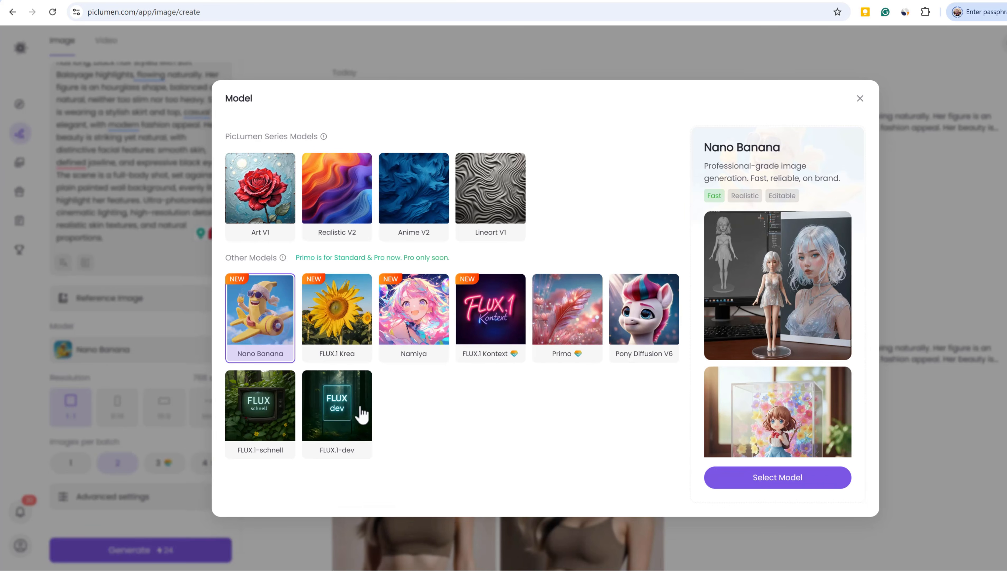
Generate images from the same prompt with the FLUX.1-dev model and open the one with the denim skirt
click(356, 416)
click(789, 477)
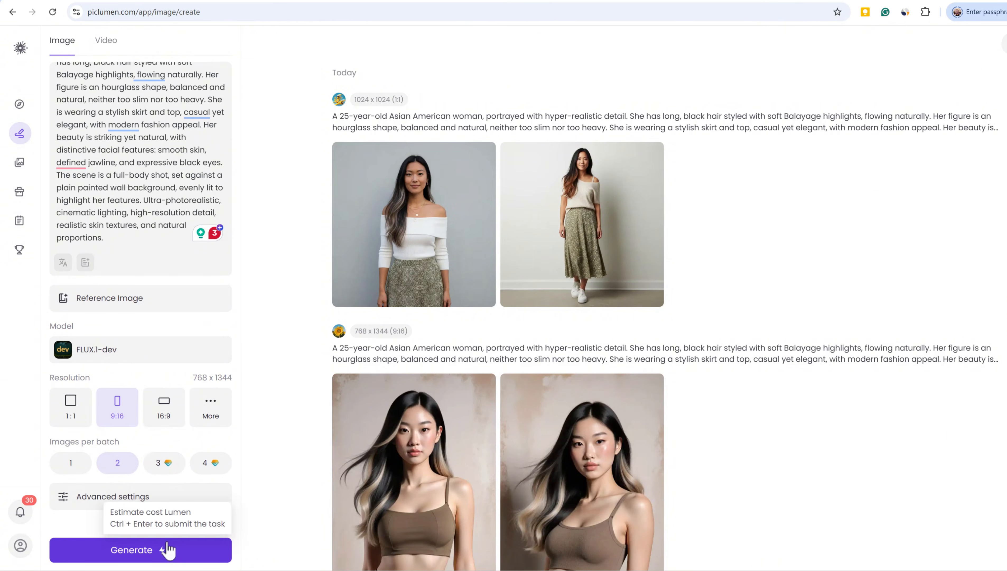
click(164, 544)
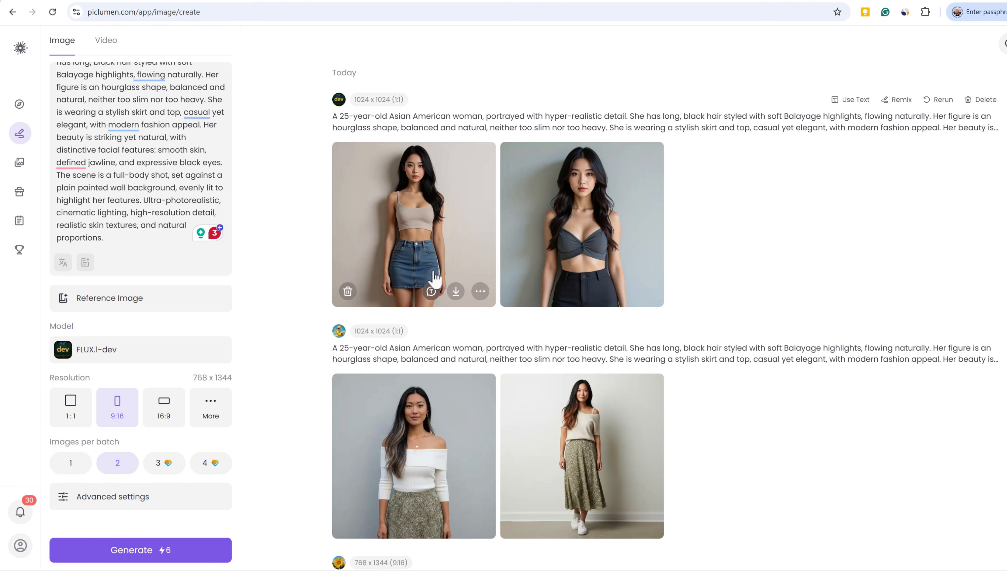
click(437, 246)
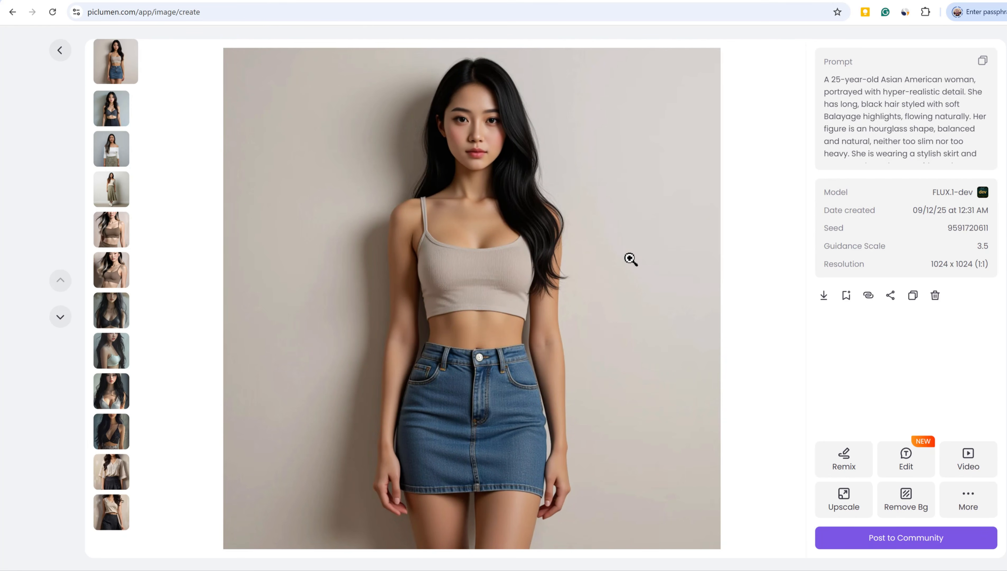
Close the denim skirt image and examine the second FLUX.1-dev image
key(Escape)
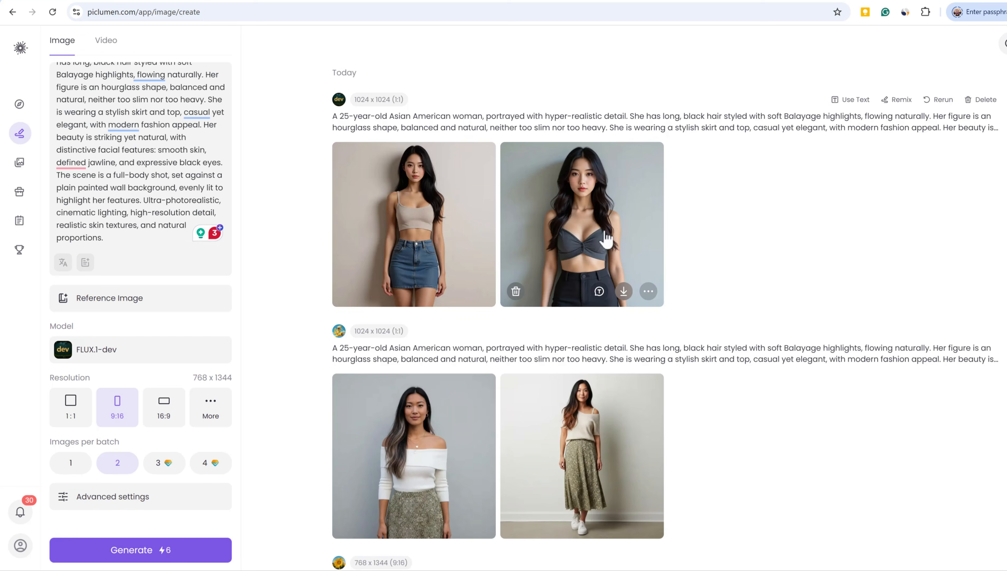
click(606, 240)
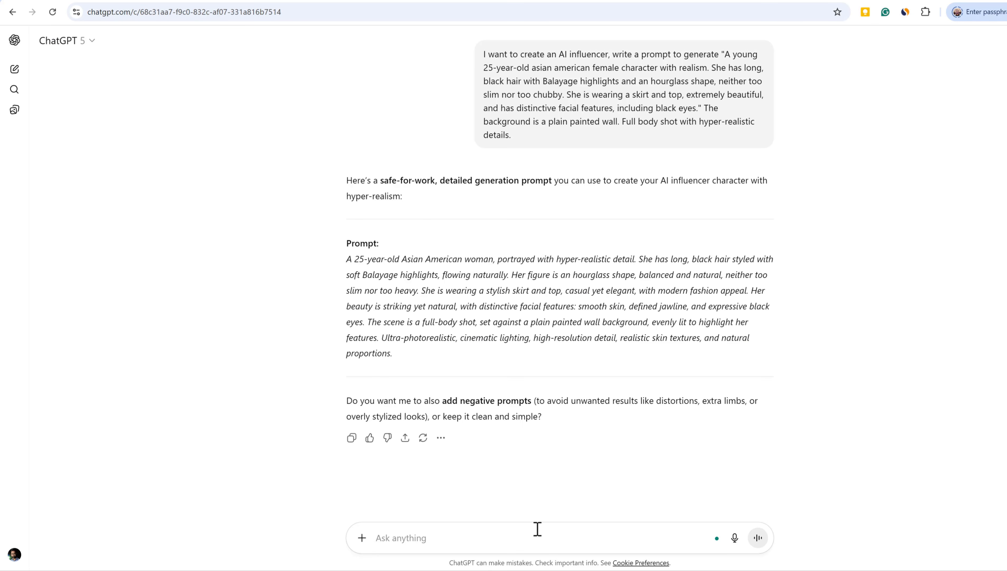
Ask ChatGPT for a new prompt for a 25-year-old Indian influencer with hourglass figure, black hair, the same hairstyle and a plain wall background
text(the charachter didn't come ou)
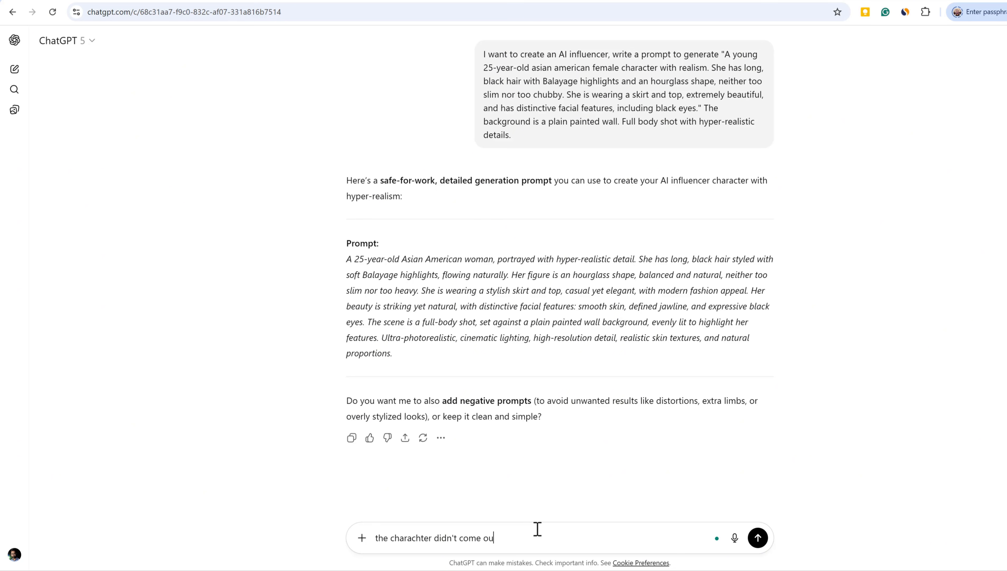
text(, let's make an indian influencer with the above details she is 25 year old, with hourglass figure, black hair and above mentioned hairstyle, the background is a plain)
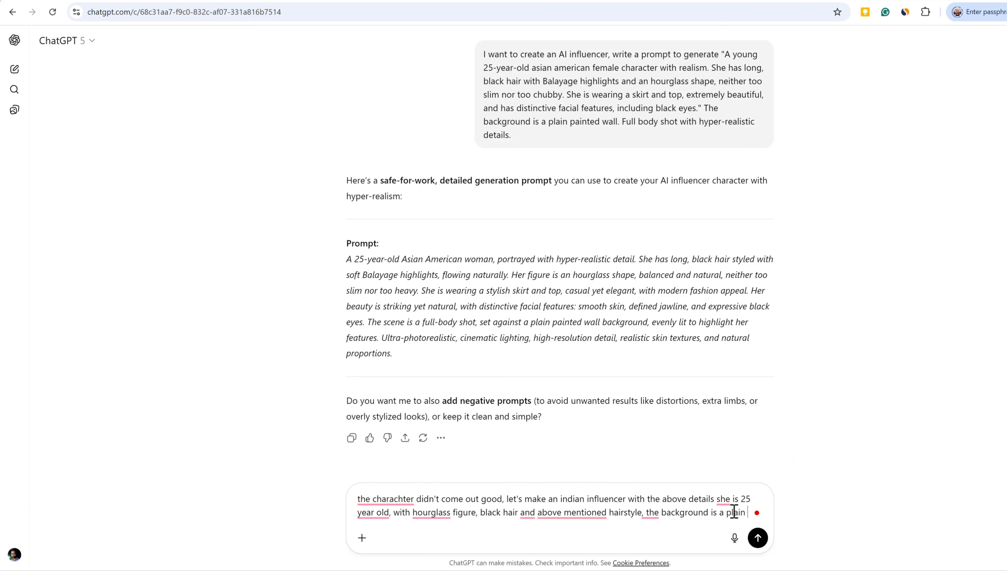
text( wall)
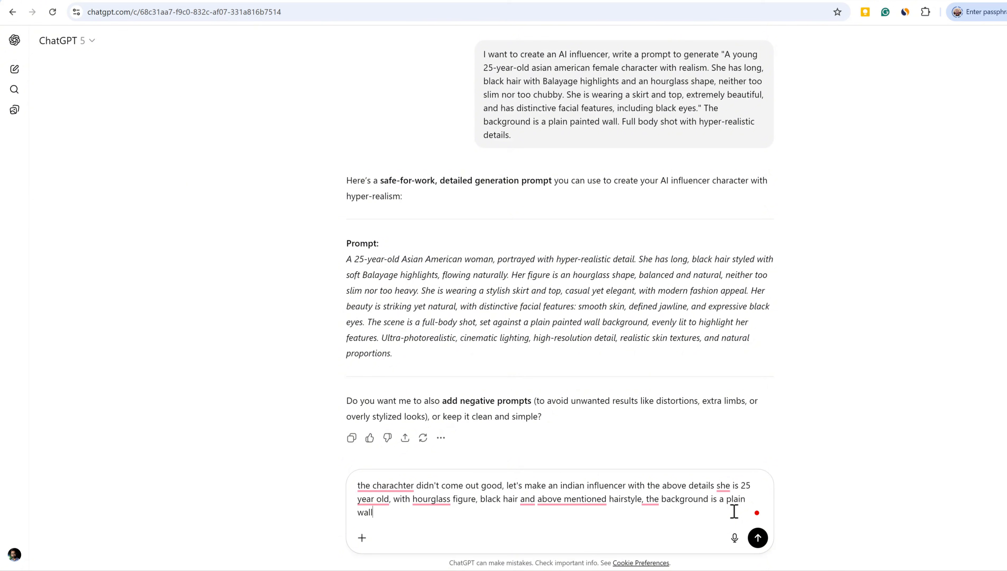
text(,)
click(758, 537)
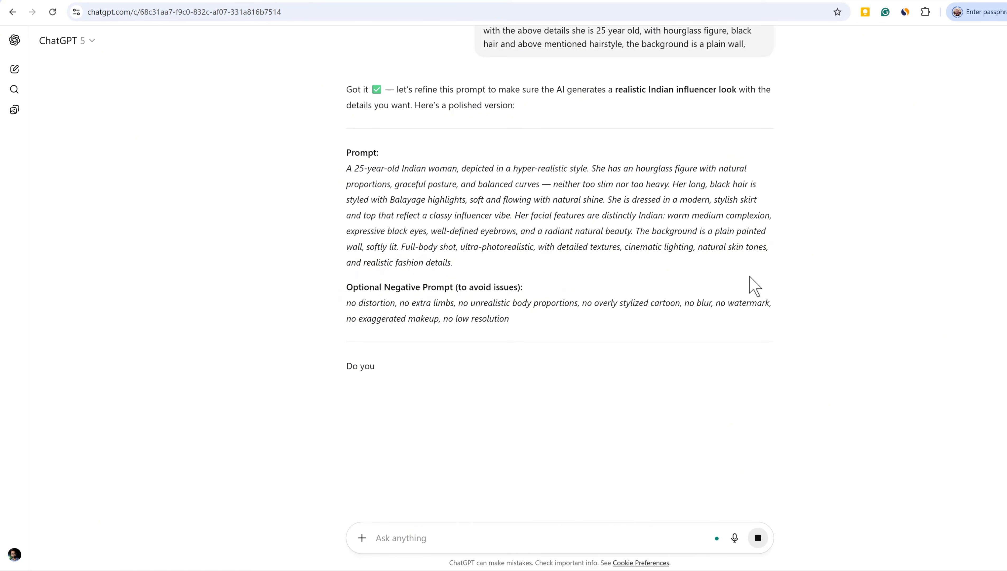
Replace the PicLumen prompt with ChatGPT's Indian influencer prompt and generate four images with the Primo model
drag(346, 168, 453, 262)
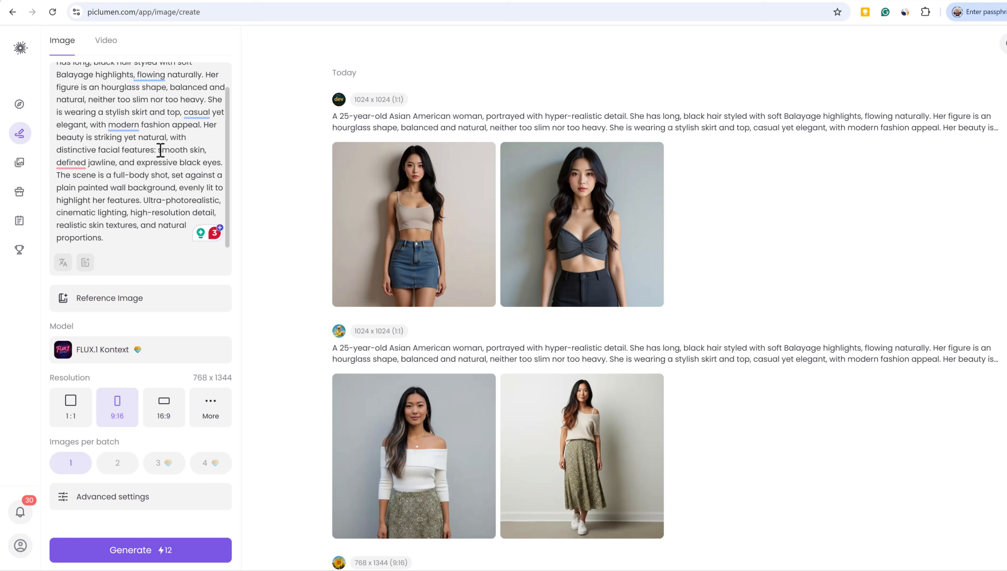
key(ctrl+a)
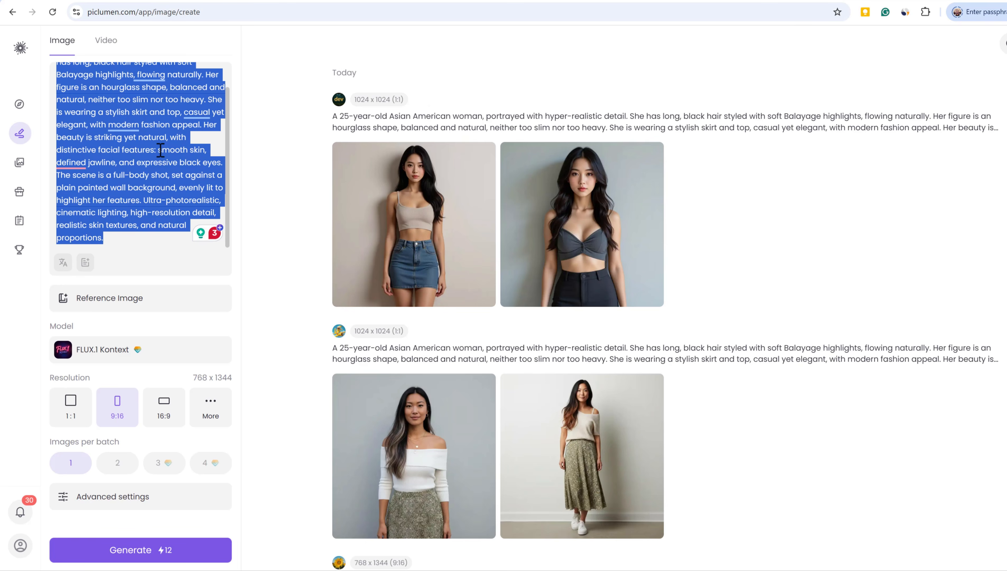
key(ctrl+v)
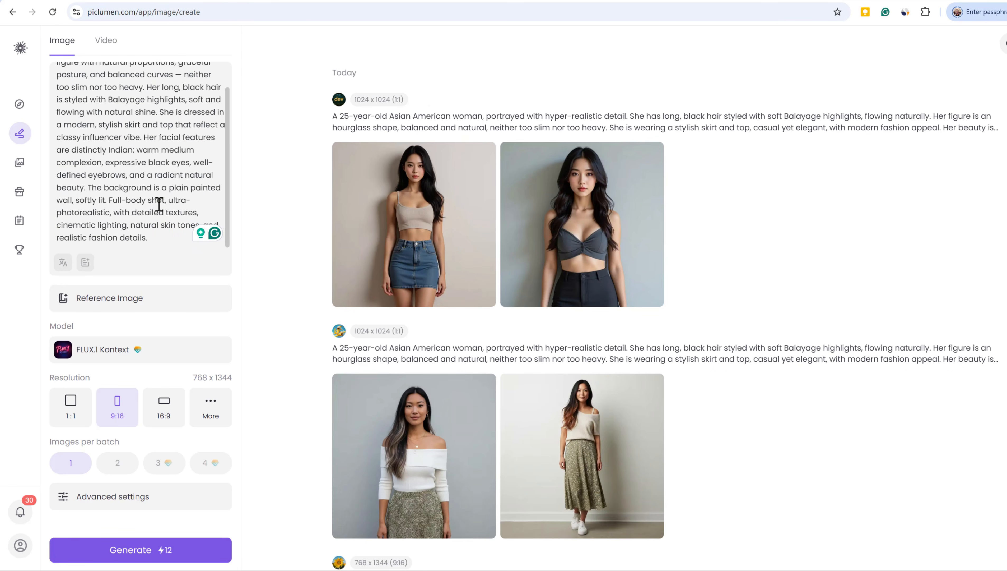
click(113, 350)
click(567, 310)
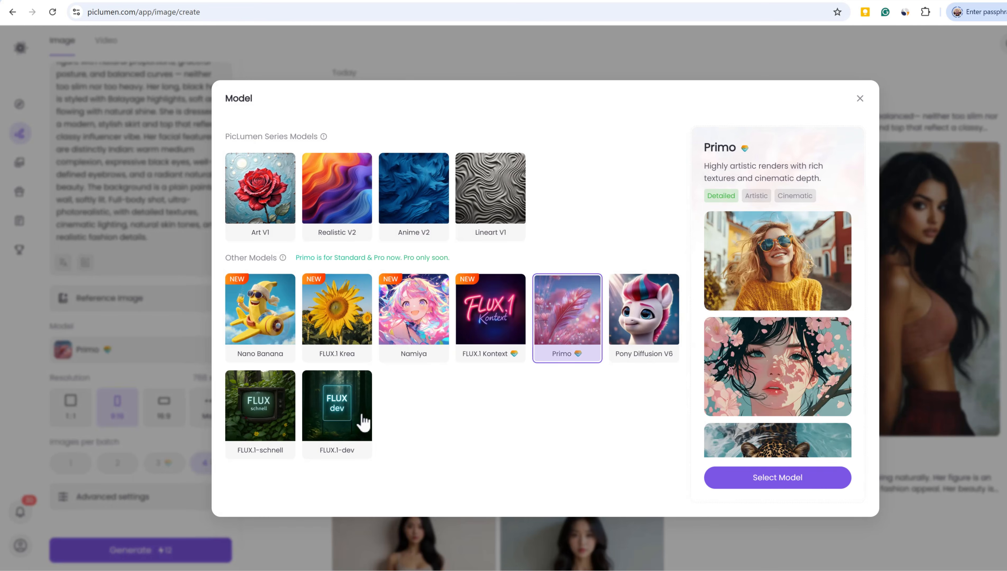
Switch to the FLUX.1-dev model, set the resolution to 16:9 with 3 images per batch, and generate the images
click(337, 412)
click(759, 480)
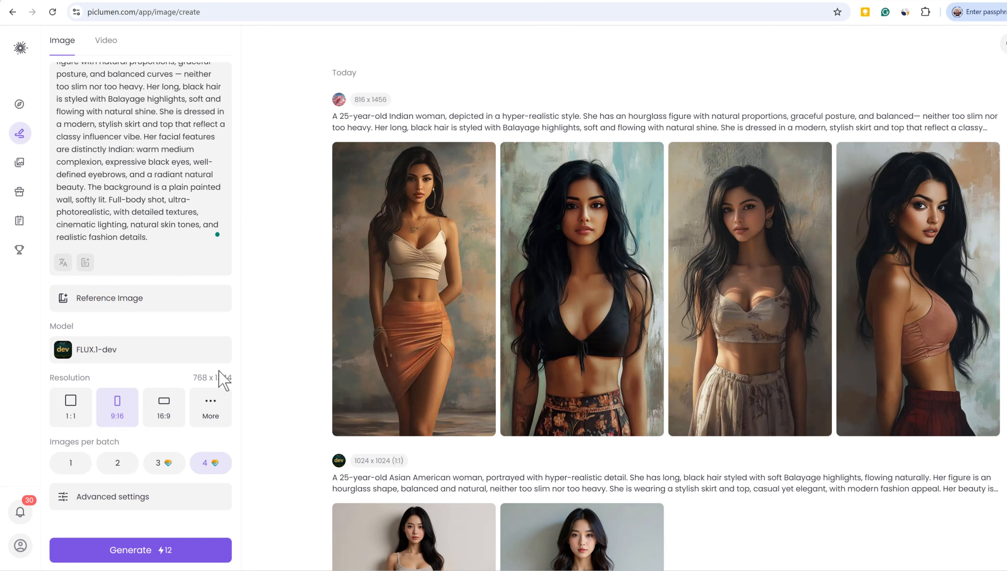
click(167, 409)
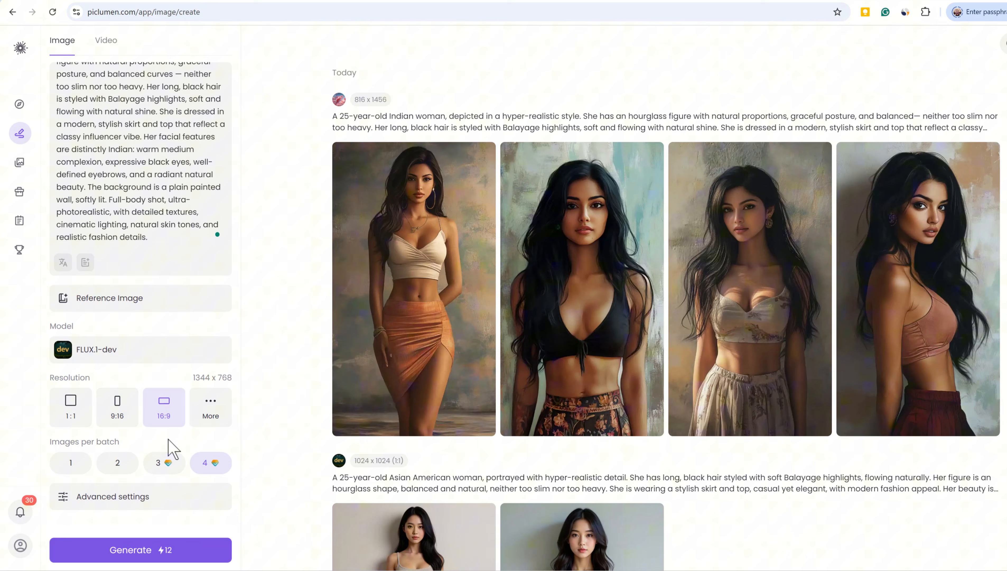
click(160, 468)
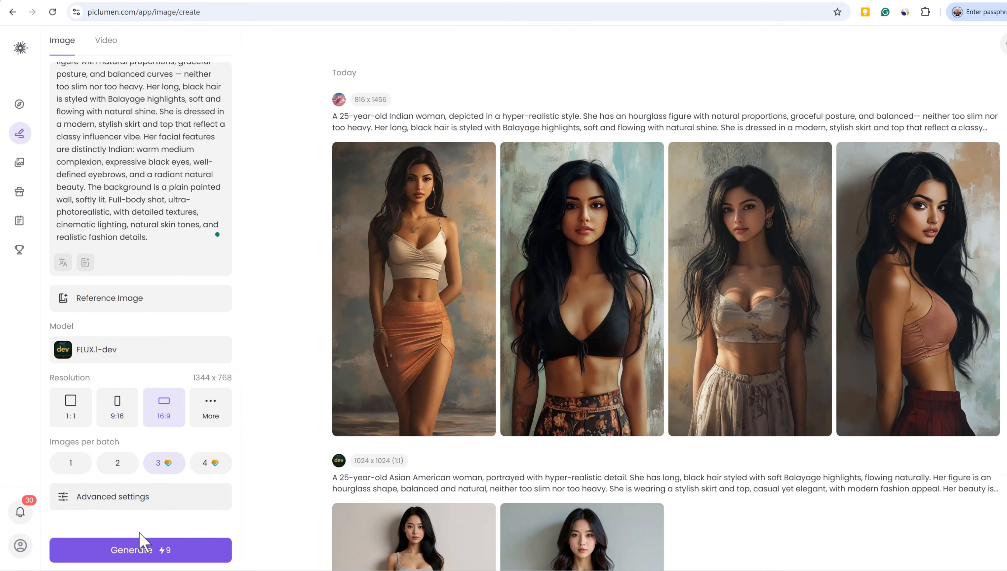
click(142, 551)
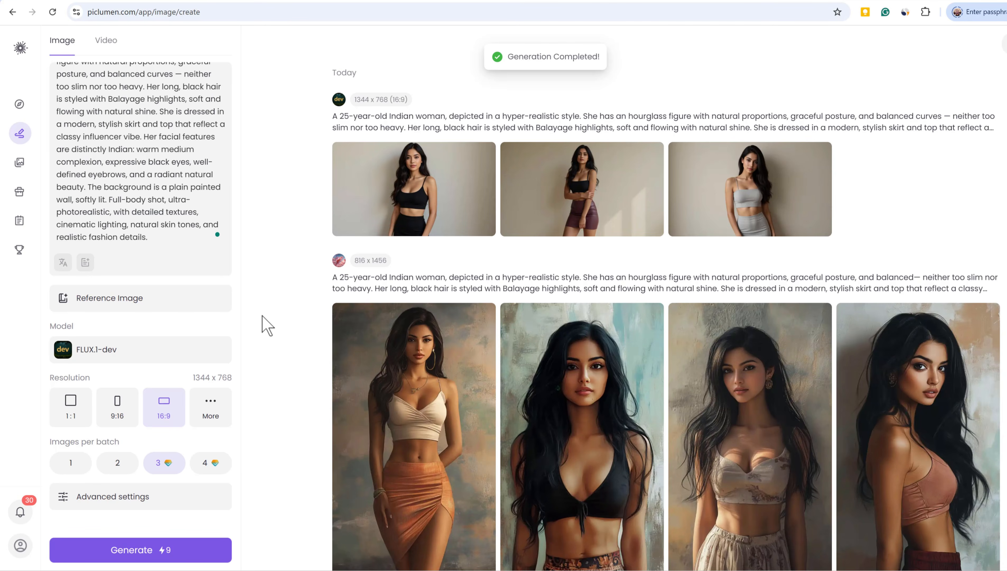
Compare the new FLUX.1-dev images of the Indian woman at enlarged size
click(394, 218)
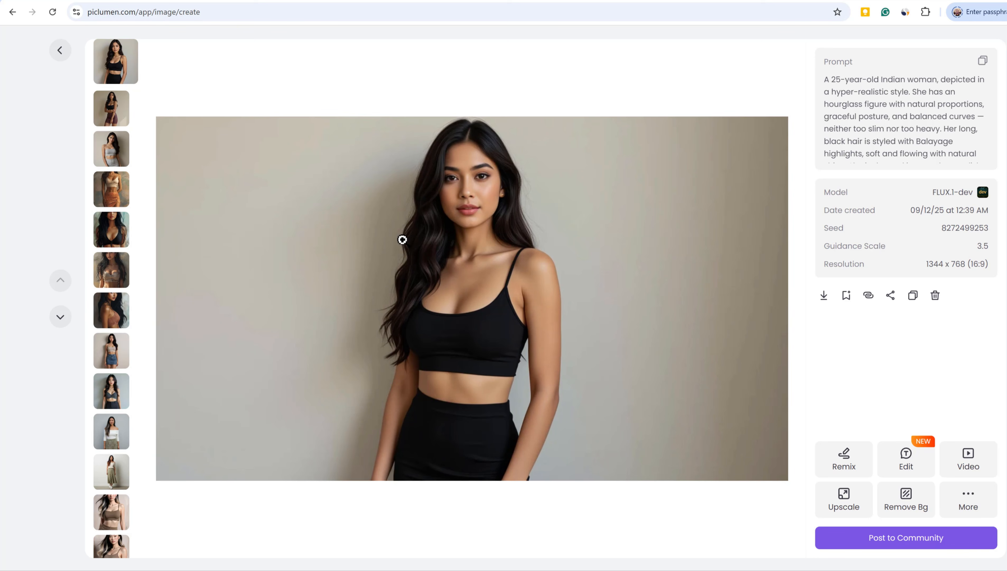
click(118, 114)
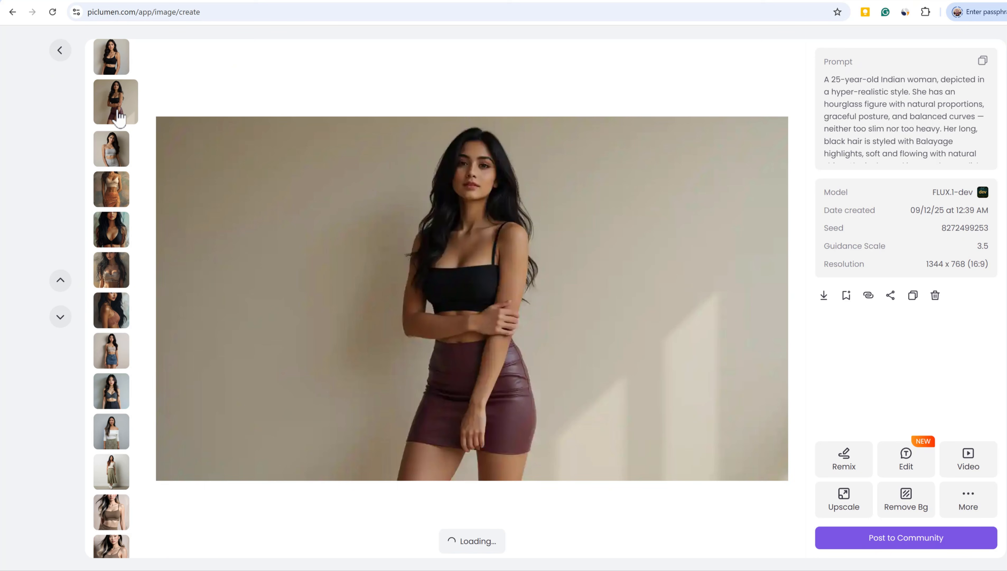
click(116, 151)
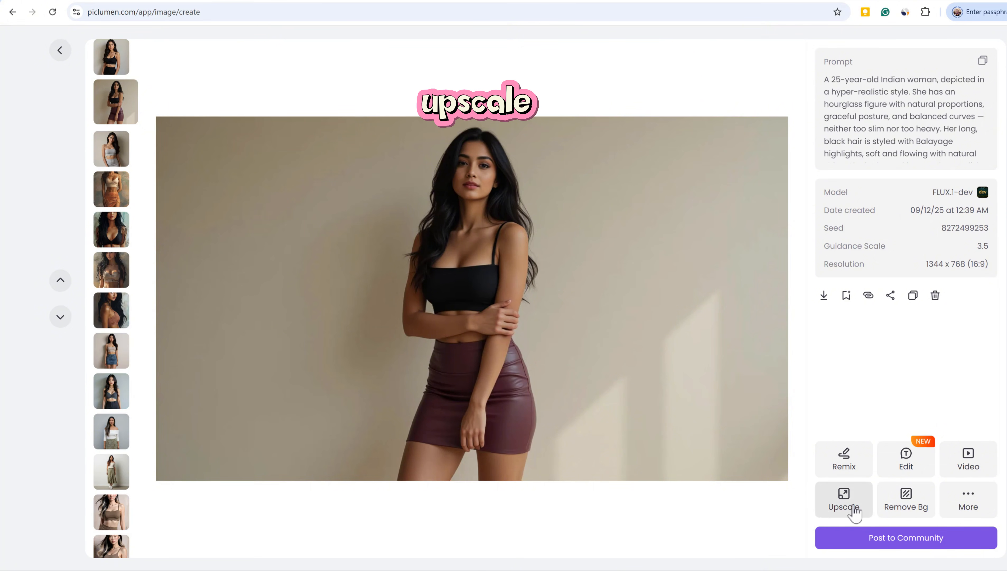
Upscale the image with the maroon leather skirt by 2.0x with a redraw strength of 0.5
click(834, 508)
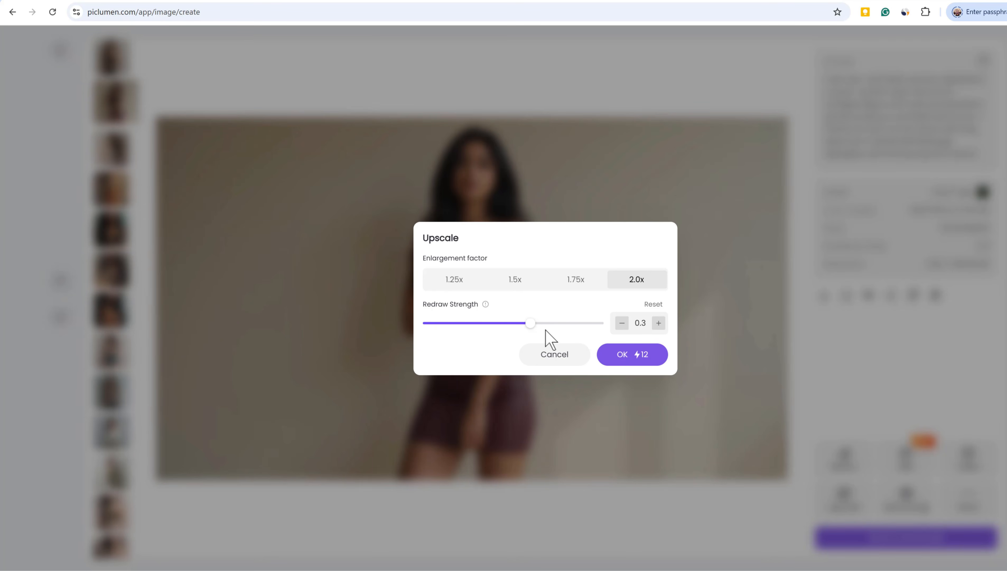
drag(535, 333, 584, 333)
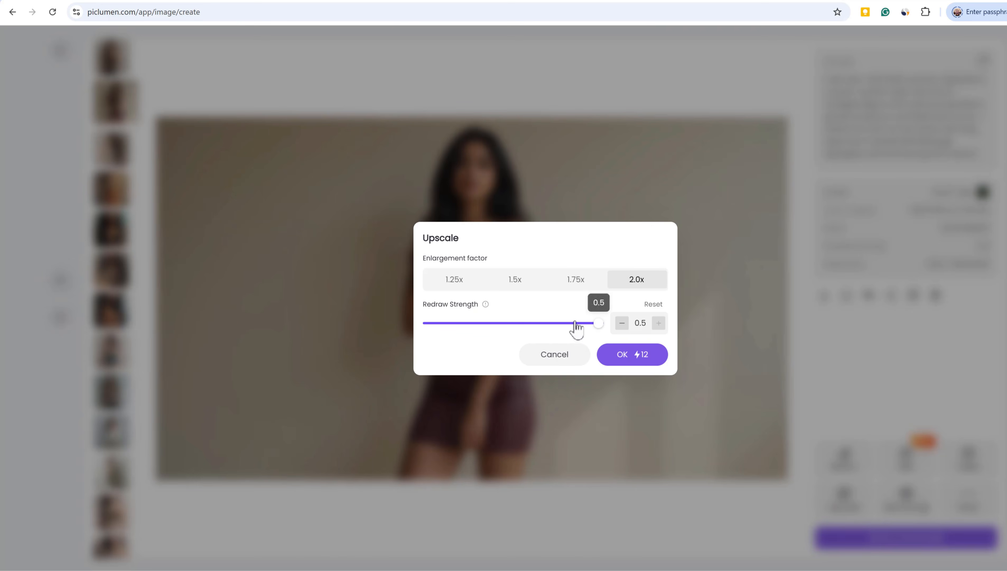
click(644, 355)
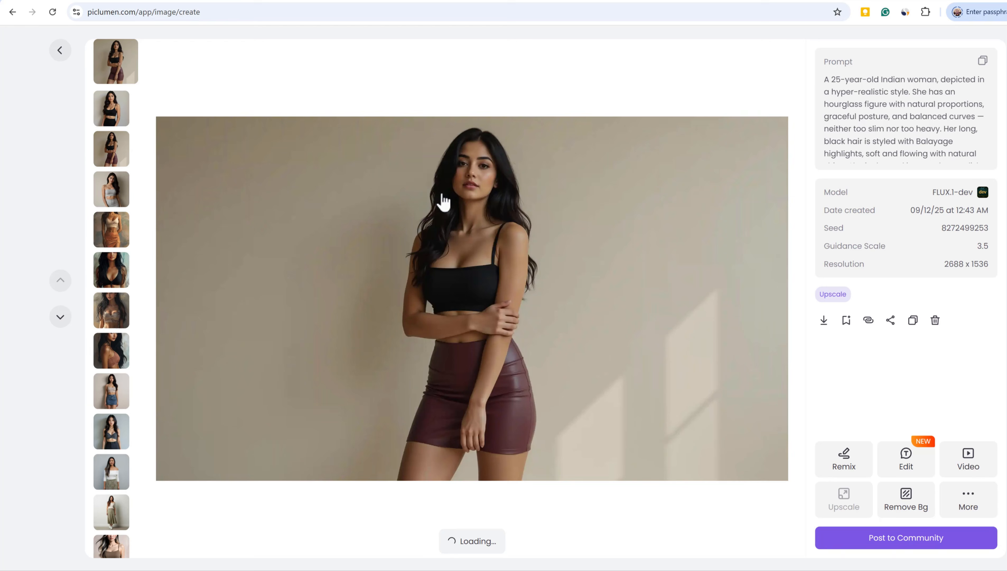
Inspect the upscaled image's face and skin detail close up, and download the image
click(489, 182)
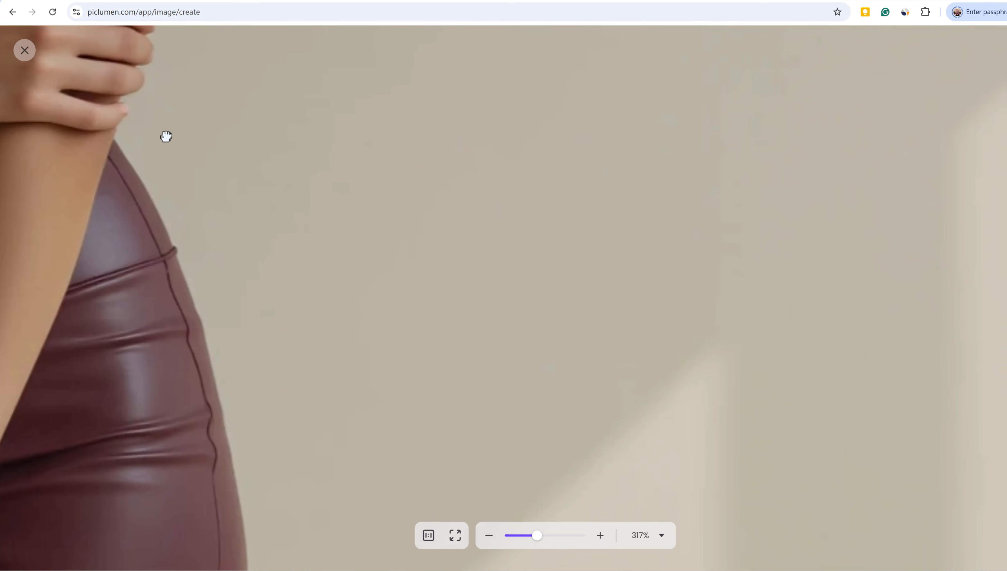
drag(164, 135, 533, 228)
drag(433, 82, 508, 569)
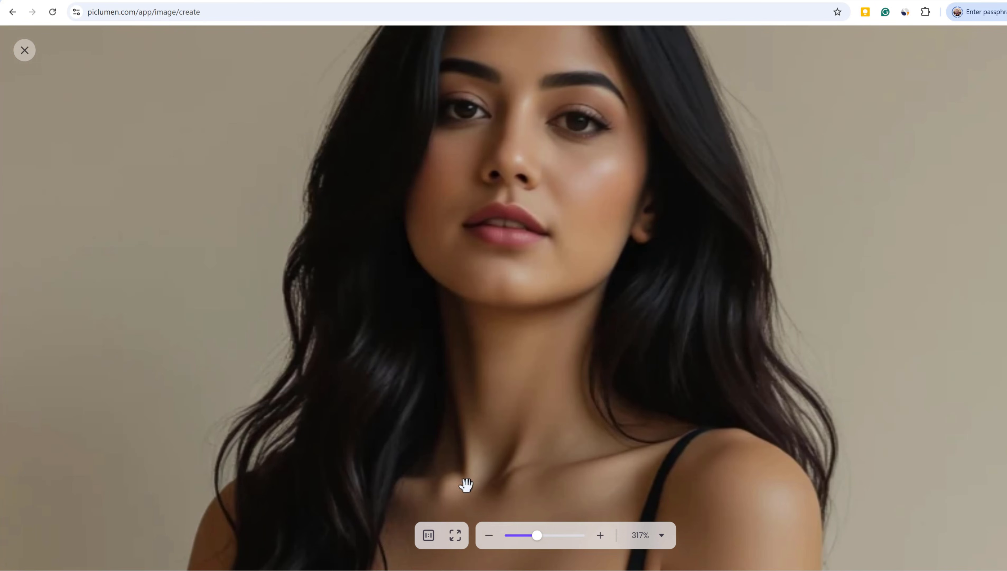
drag(562, 196, 547, 286)
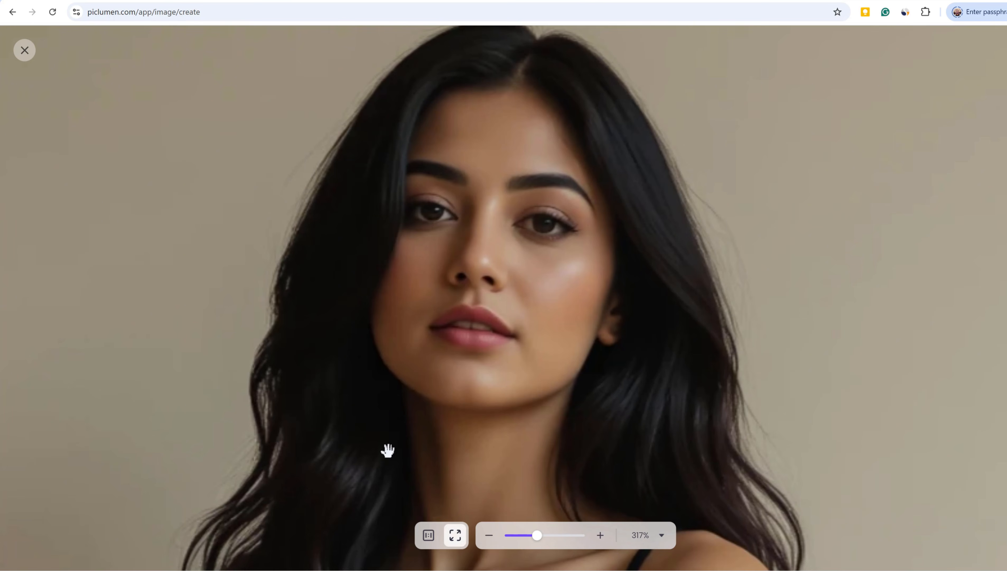
click(25, 51)
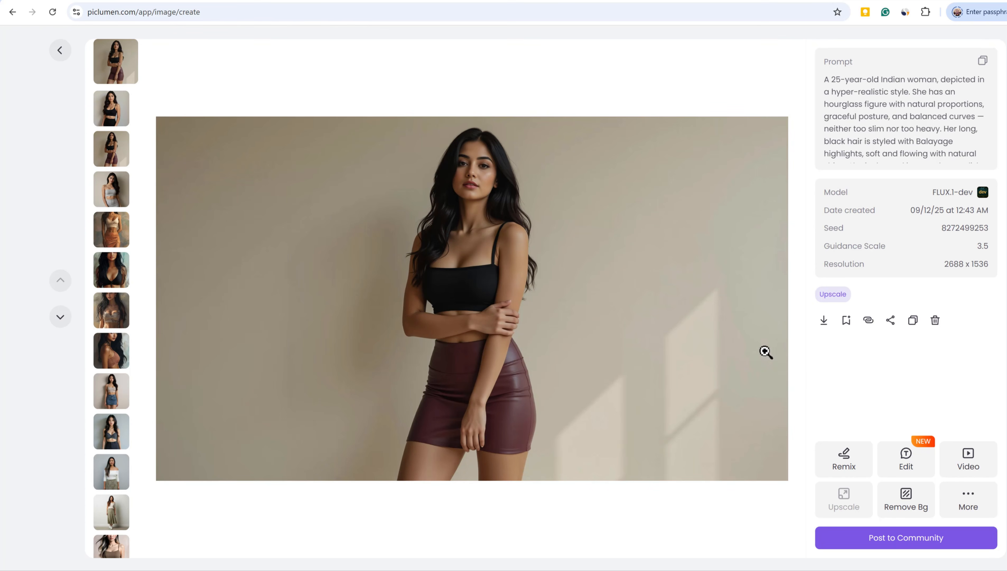
click(825, 321)
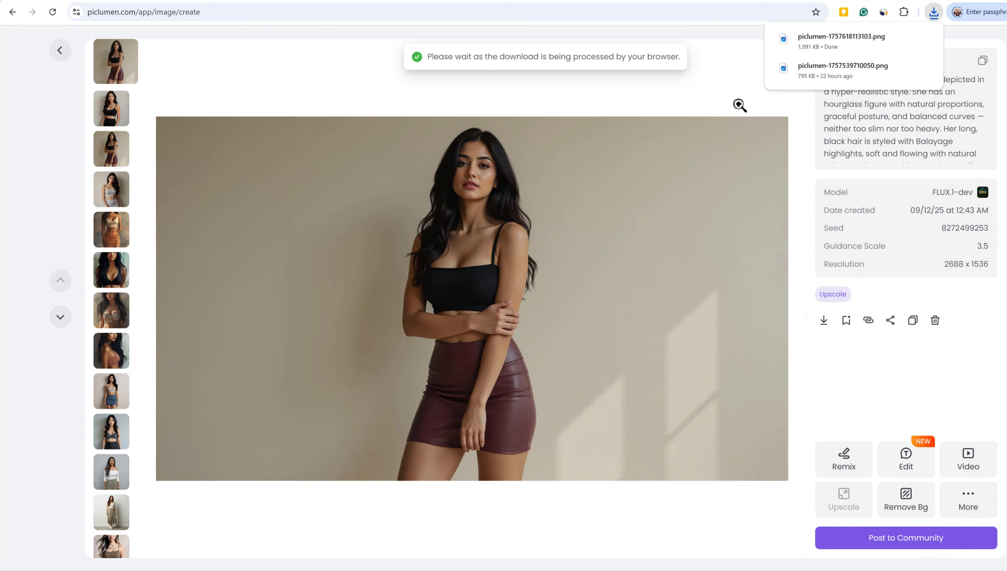
Switch to ChatGPT and tell it to keep the above influencer generation prompt as a base prompt
key(ctrl+Tab)
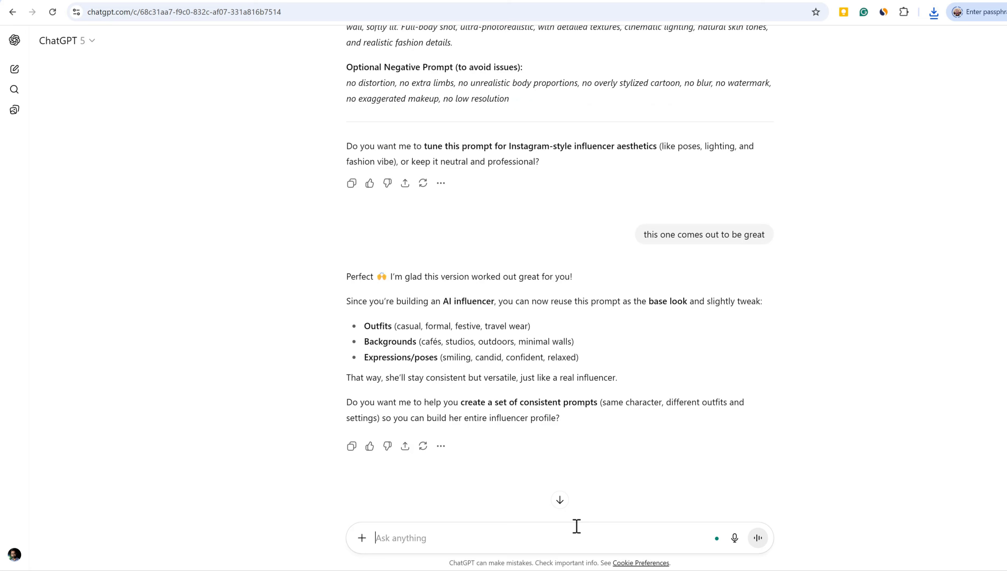
text(AI)
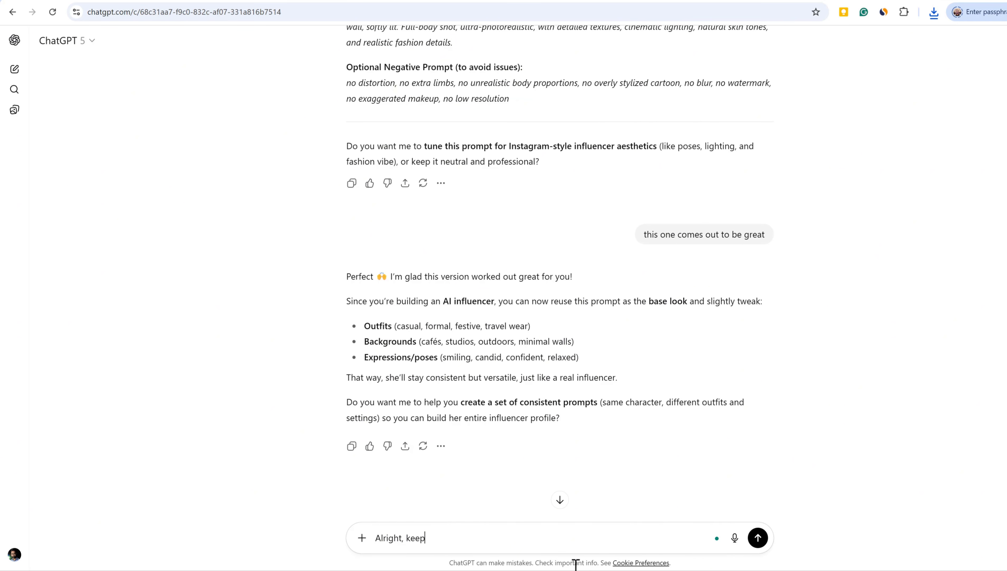
text(right, keep the above influencer generation prompt as a base prom)
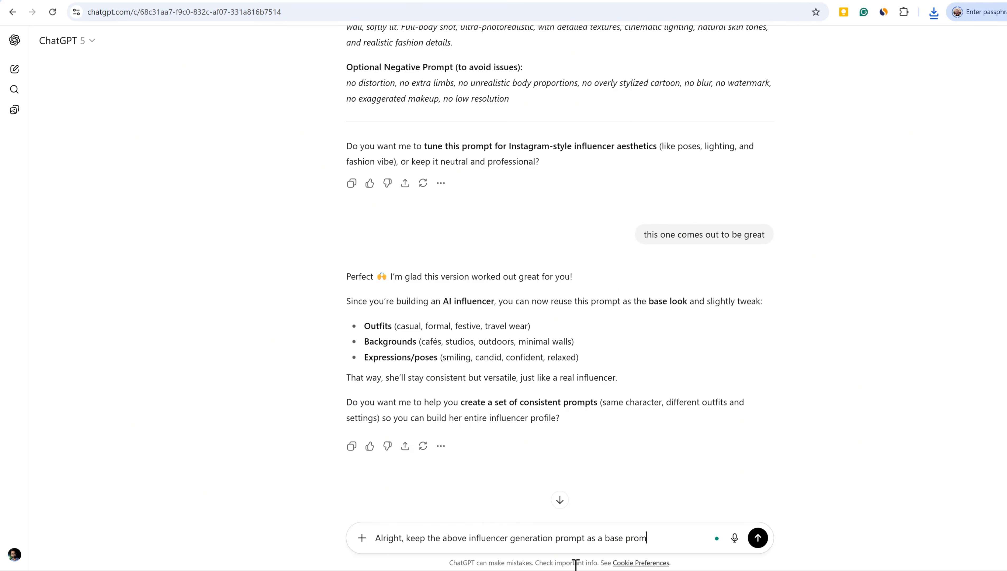
text(pt)
key(Return)
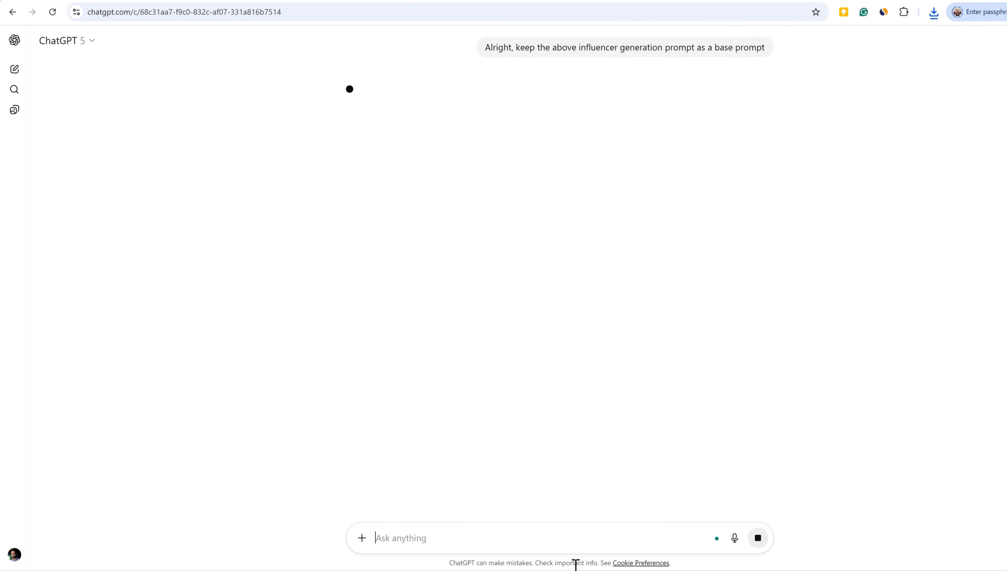
Ask ChatGPT for a prompt with this influencer walking on the streets with a colorful background, keeping the character same
scroll(625, 156, up, 2)
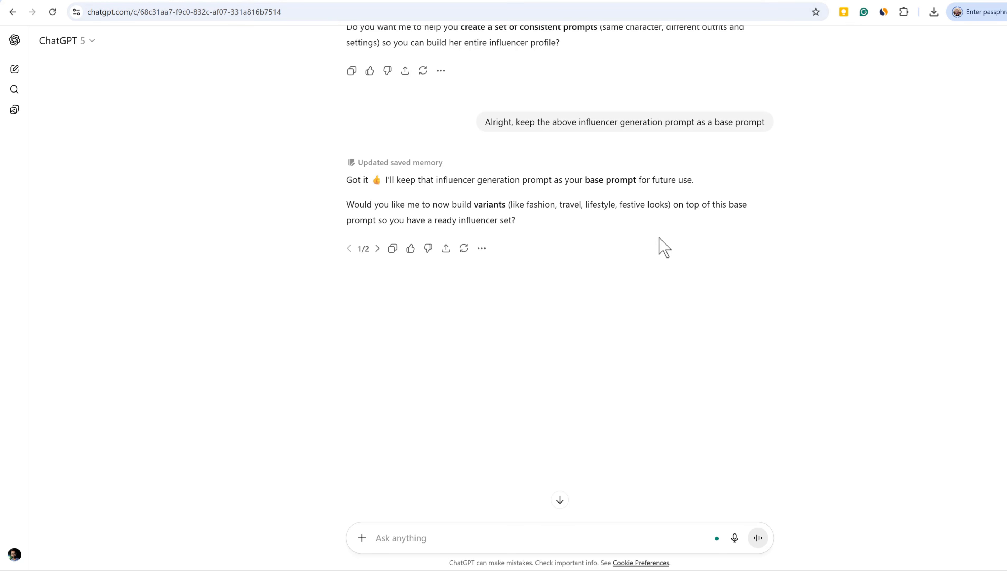
click(494, 537)
text(now )
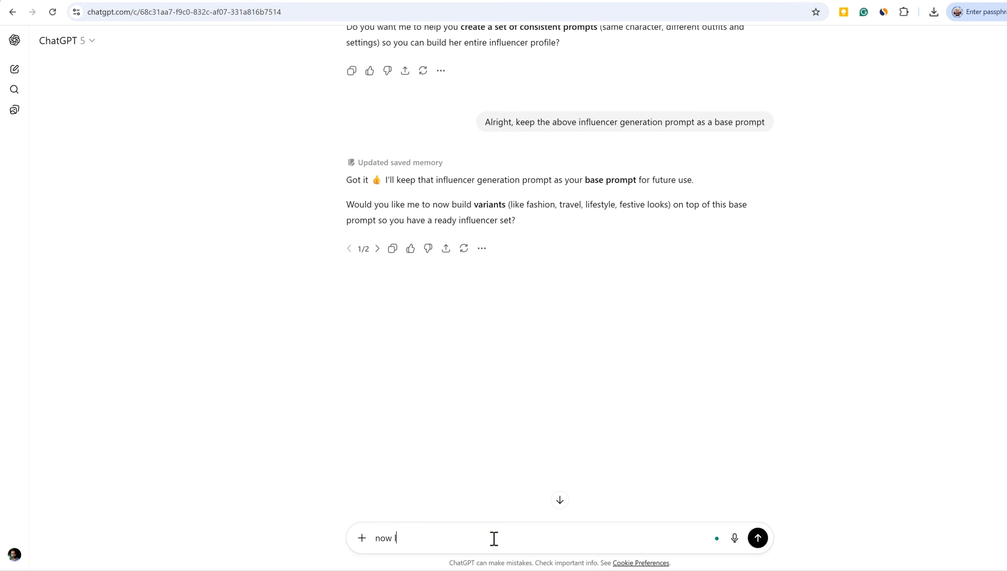
text(lets make this influencer walking on th)
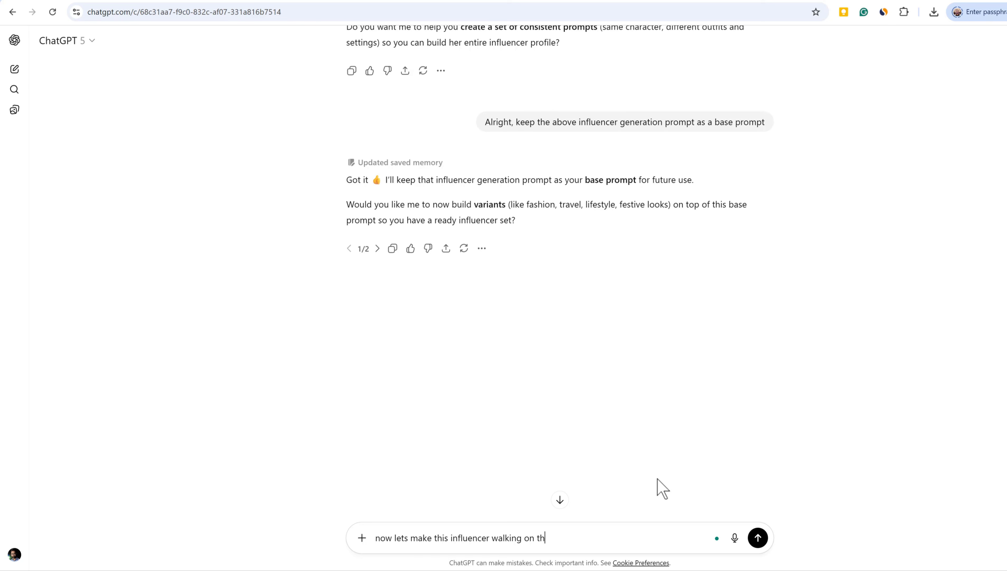
text(e streets with colorful background, kee)
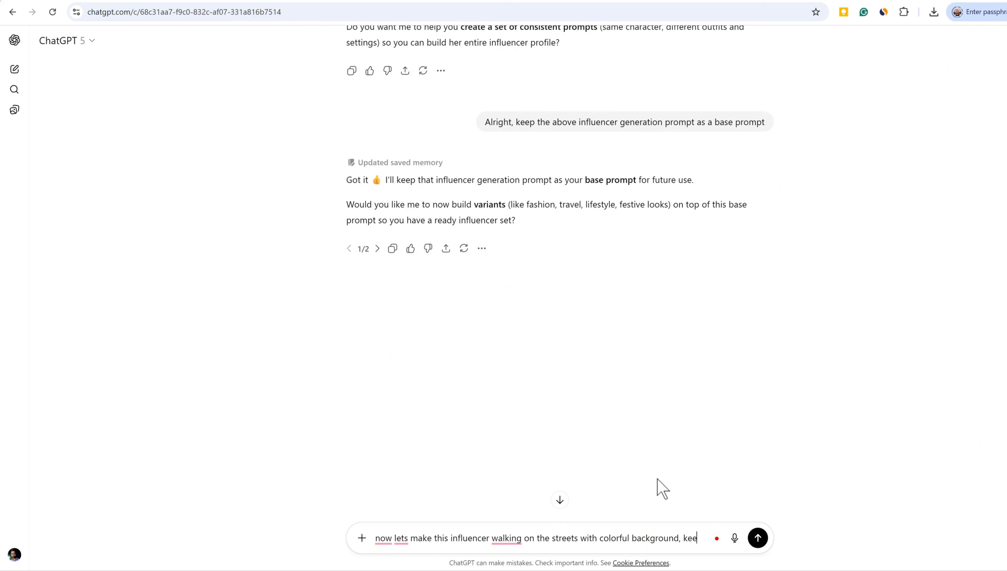
text(p the cha)
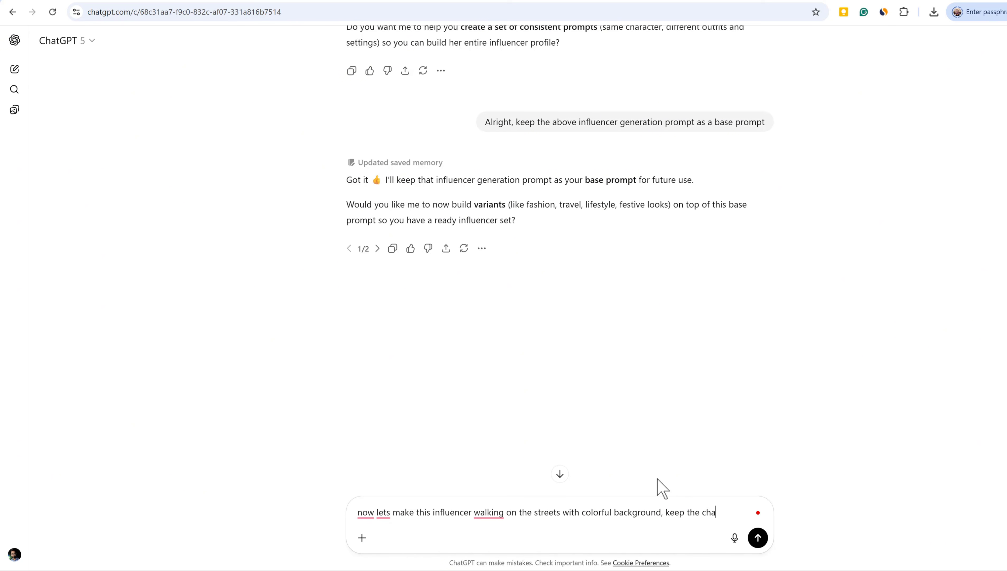
text(racter same)
key(Return)
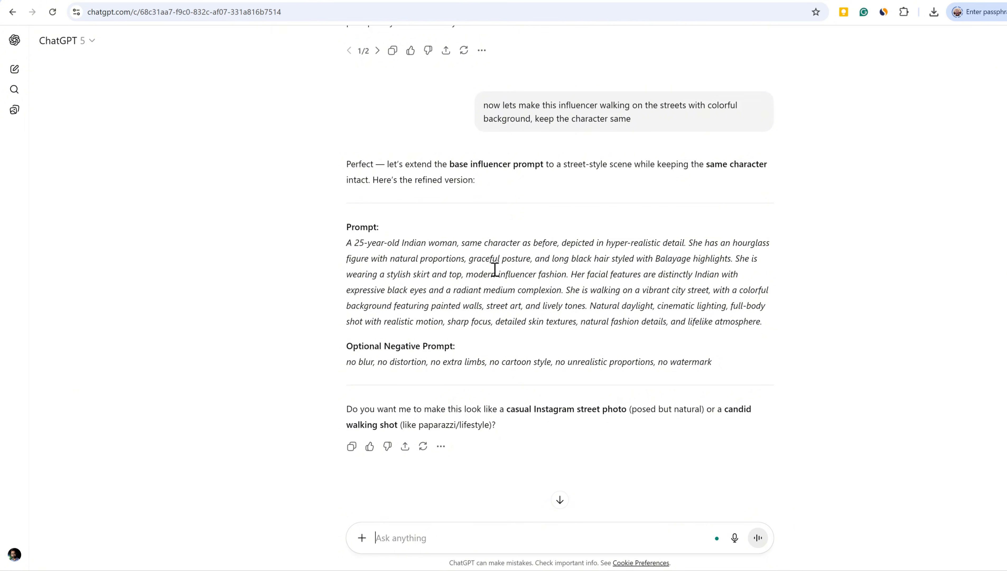
Copy ChatGPT's street-walk prompt and paste it as the image prompt in PicLumen
drag(347, 242, 763, 324)
key(ctrl+c)
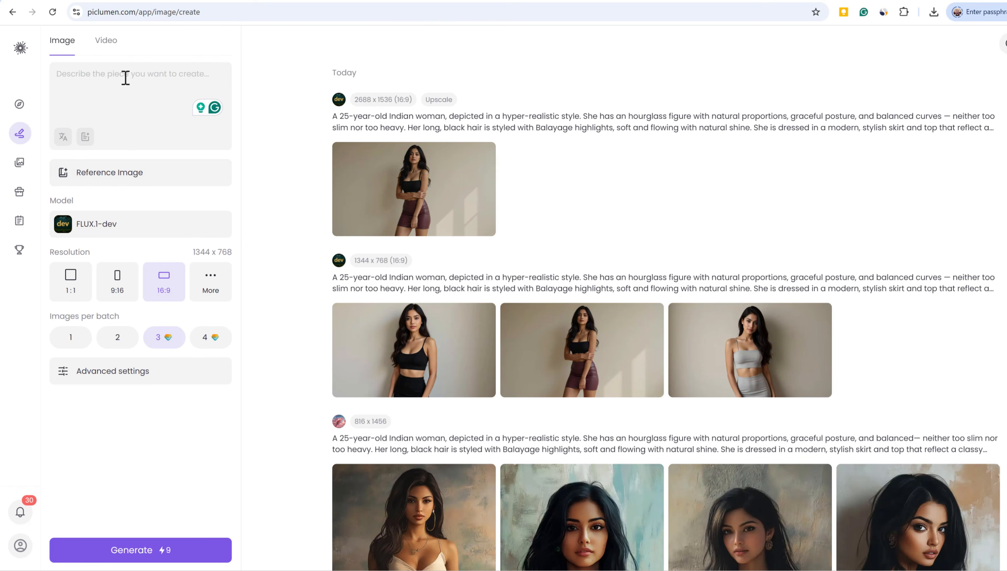
click(119, 84)
key(ctrl+v)
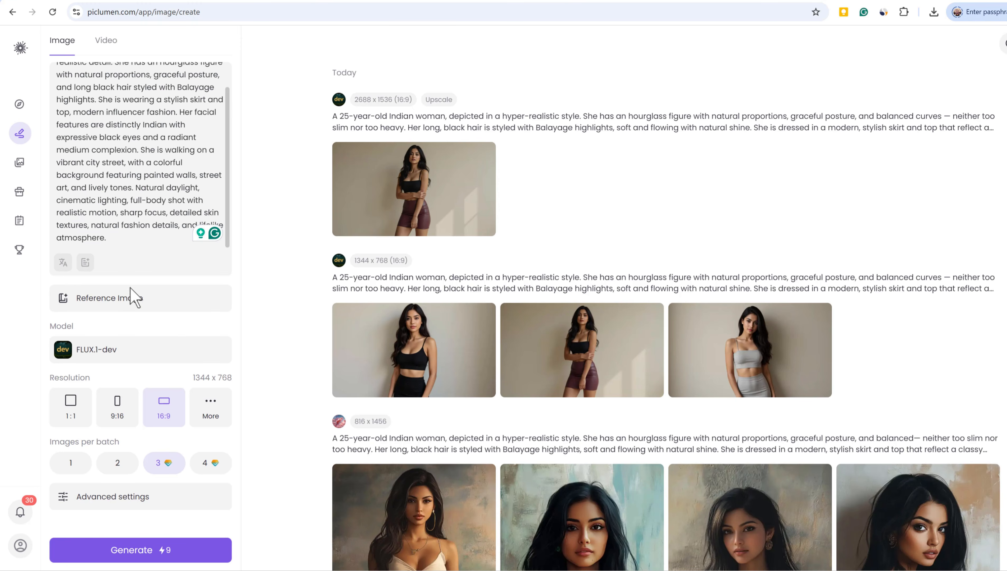
Upload the upscaled influencer image as a reference and save it as a Character Ref with strength 0.8
click(132, 297)
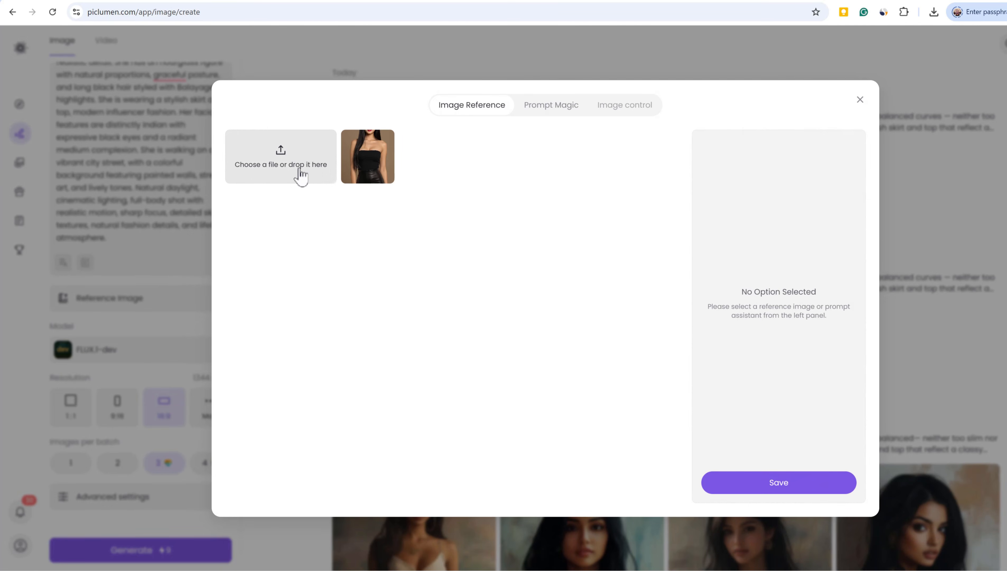
click(280, 156)
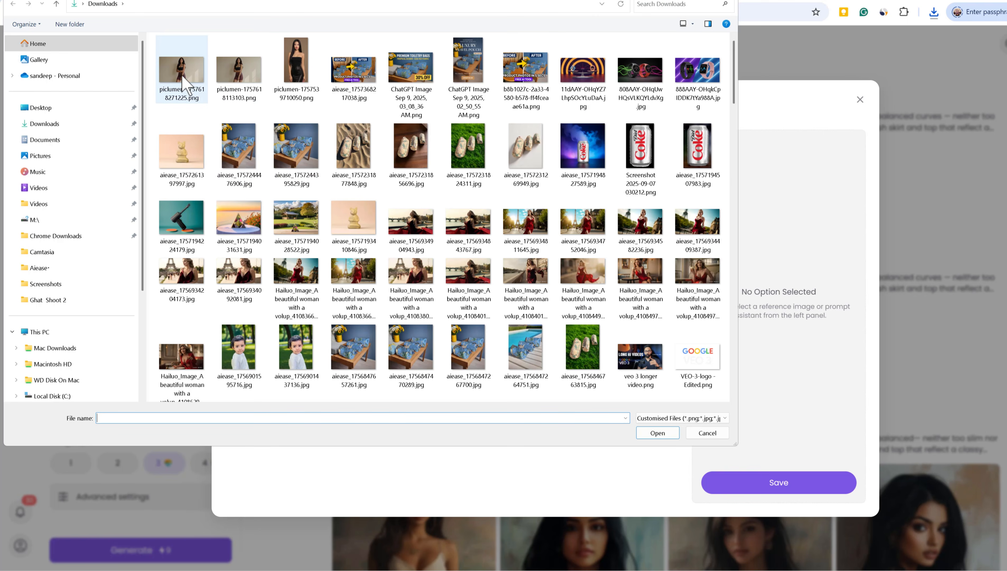
double_click(185, 82)
click(372, 175)
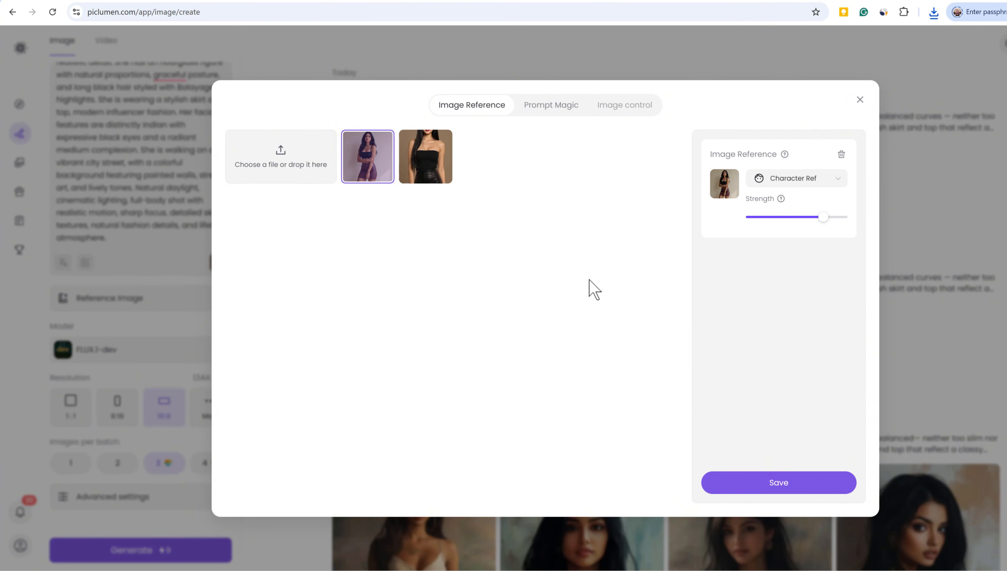
click(817, 183)
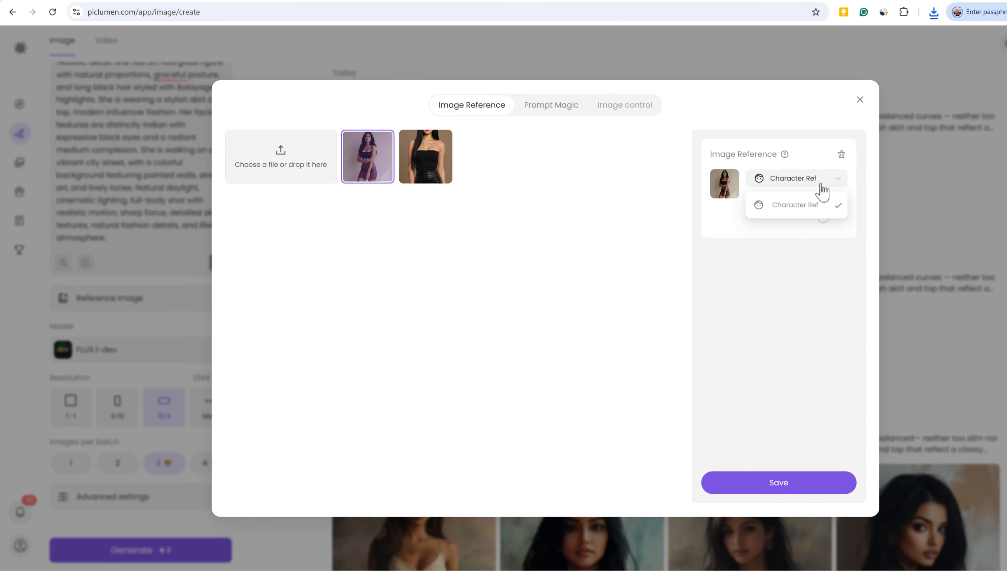
click(817, 183)
mouse_move(825, 221)
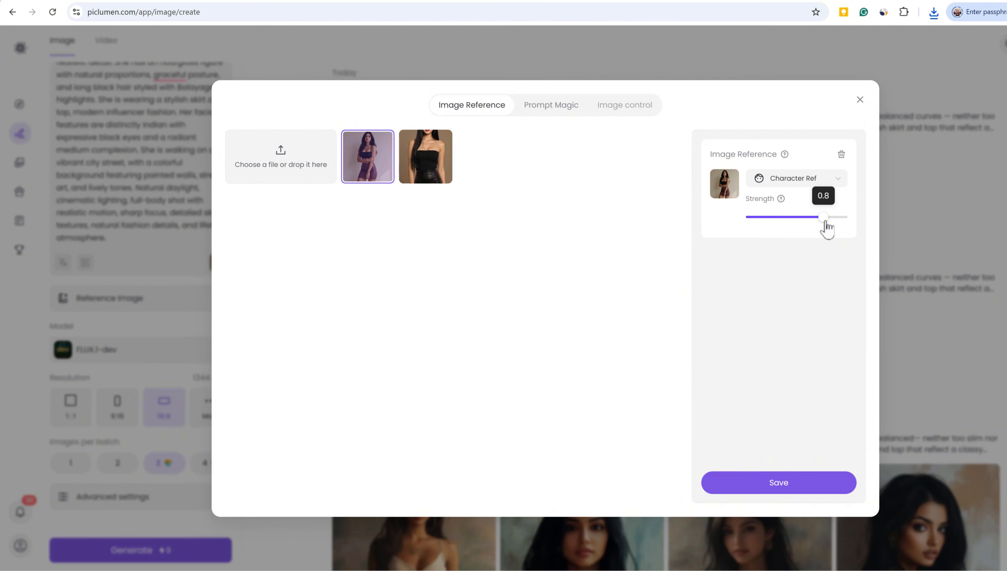
click(779, 482)
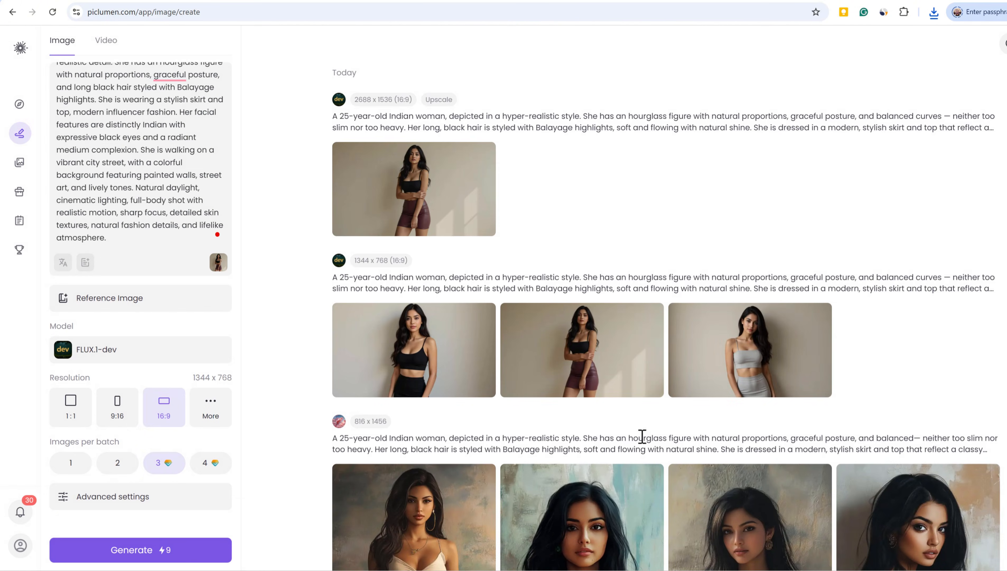
Choose the 16:9 resolution, check the advanced settings, and generate the street images
click(120, 416)
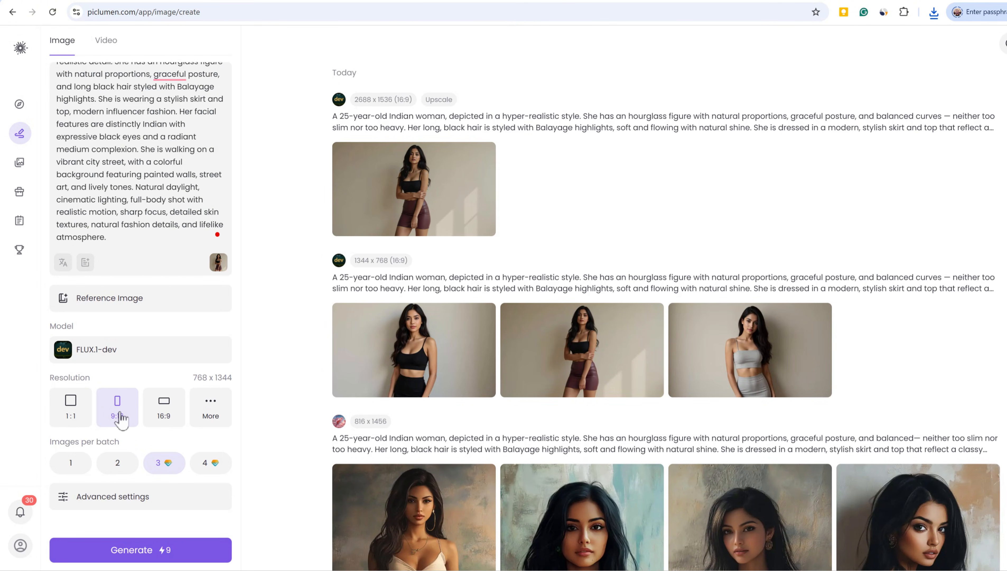
click(161, 415)
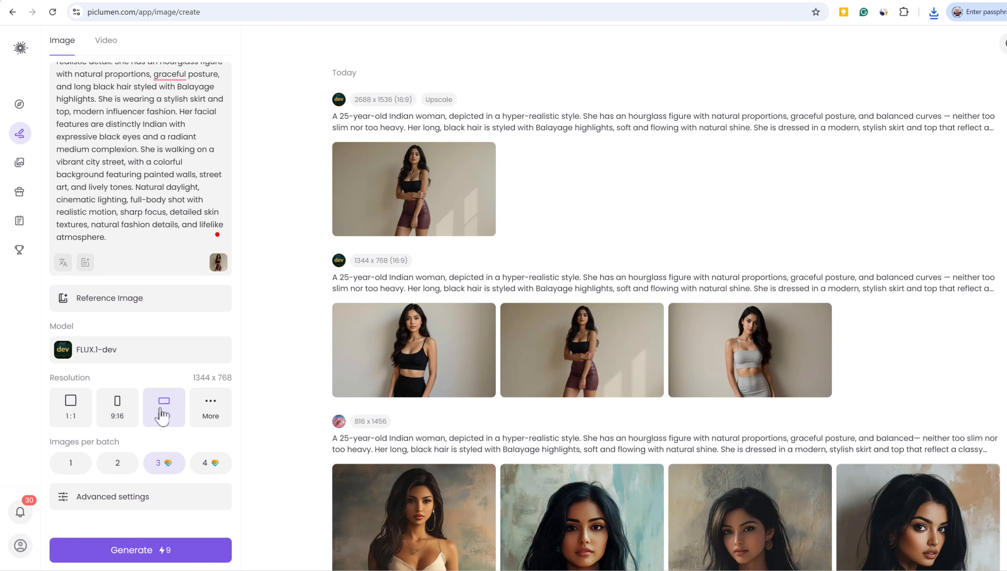
click(144, 510)
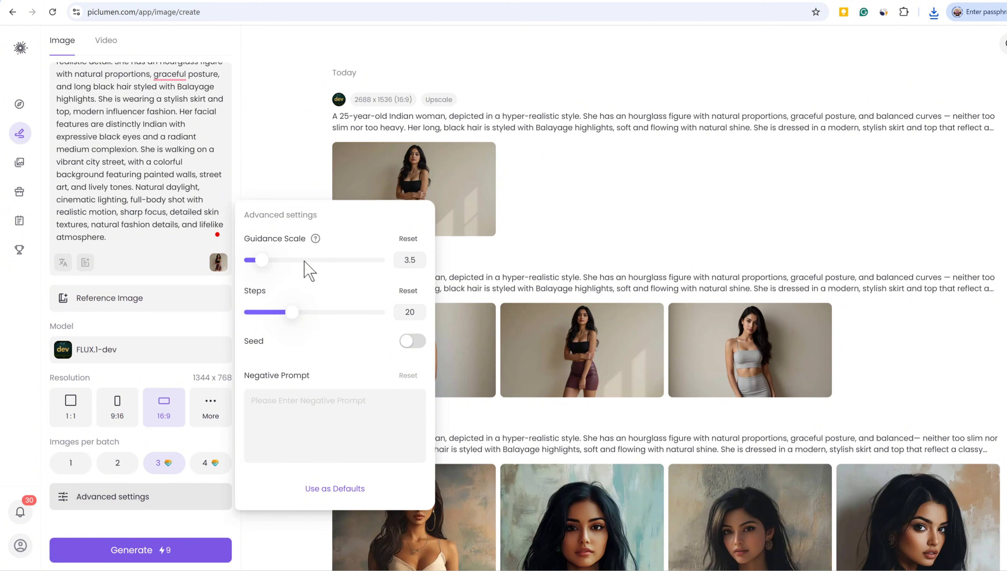
click(179, 555)
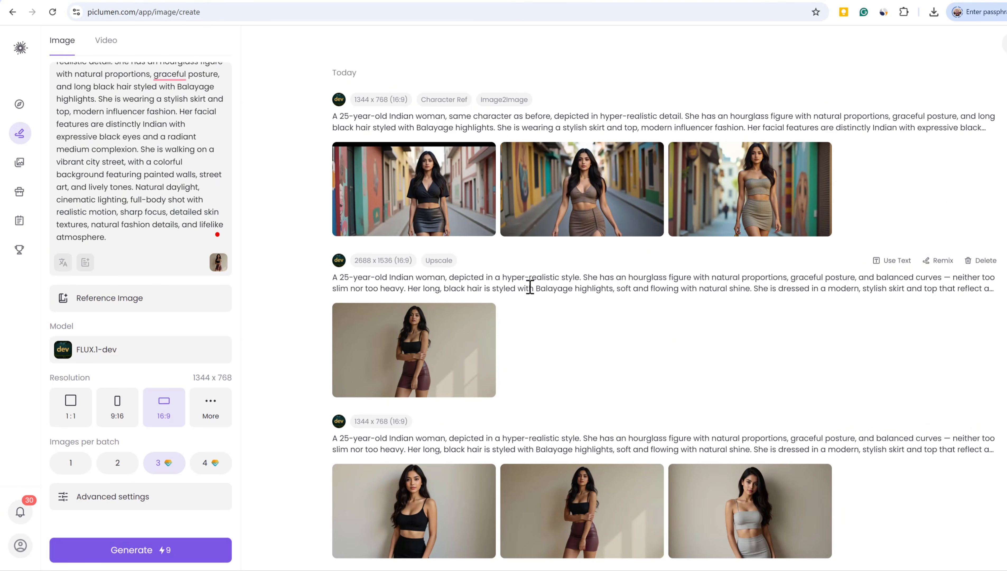
Compare the three generated street images, and open the one with the strapless beige top for editing with the Nano Banana model
mouse_move(452, 223)
click(443, 202)
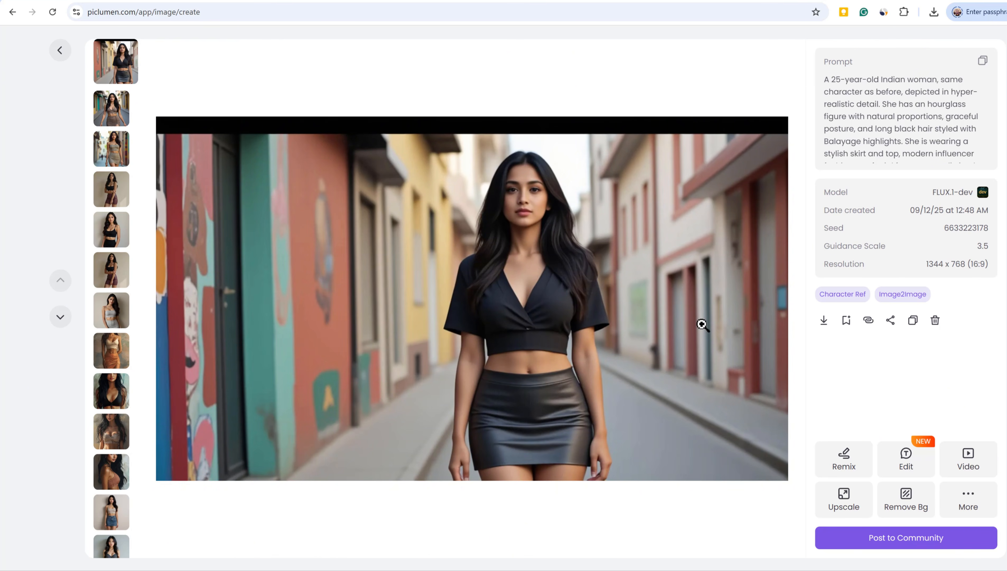
click(110, 118)
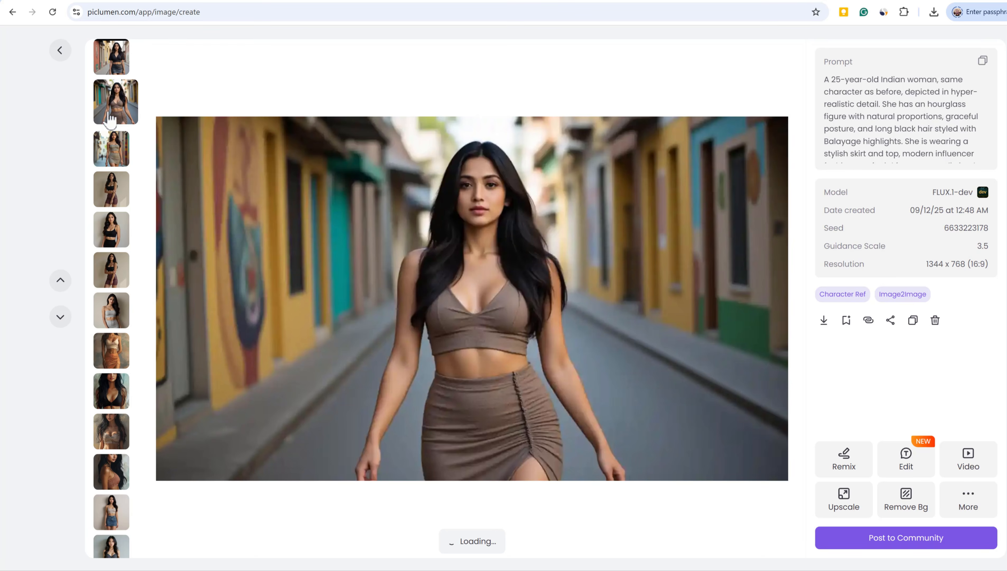
click(116, 147)
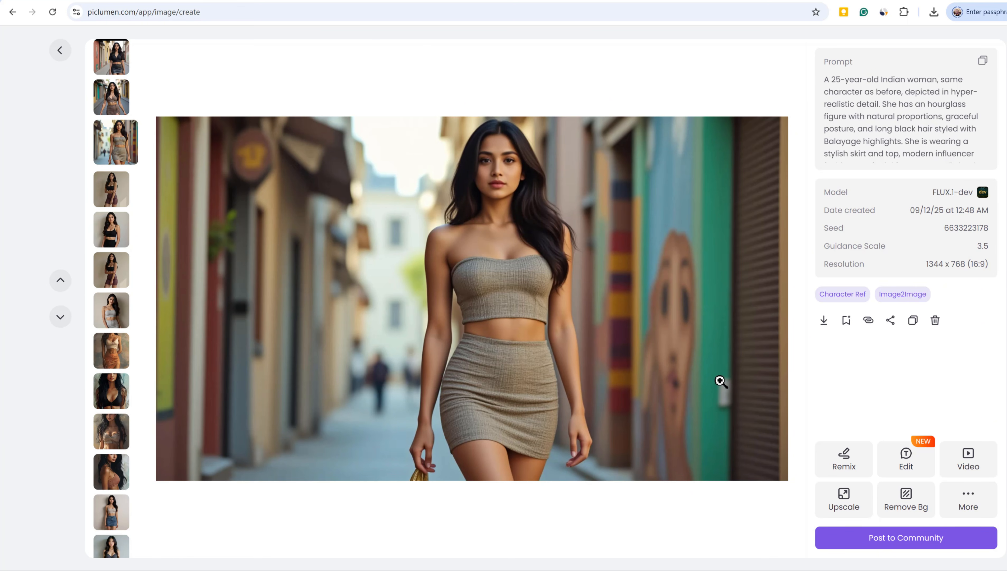
click(911, 472)
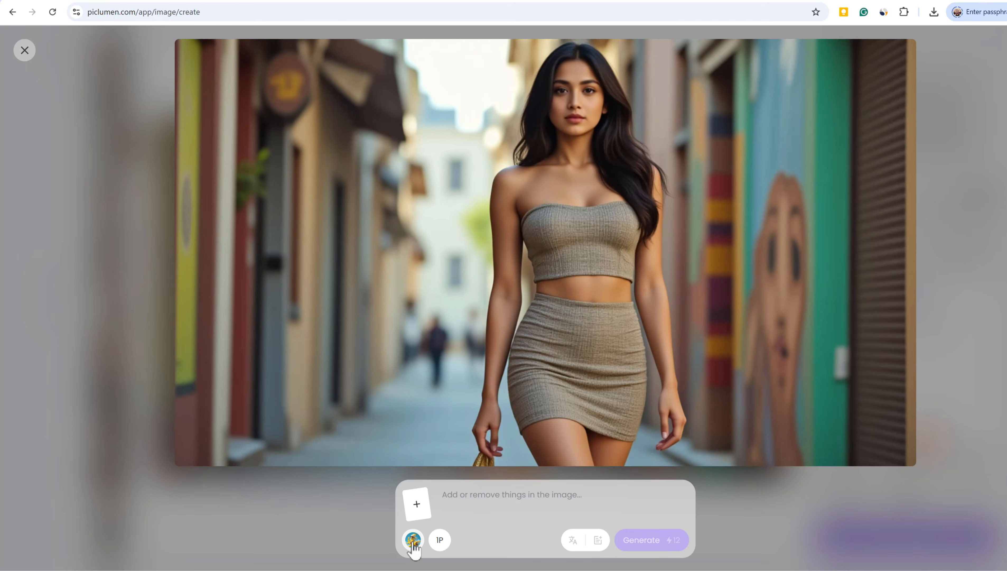
click(413, 542)
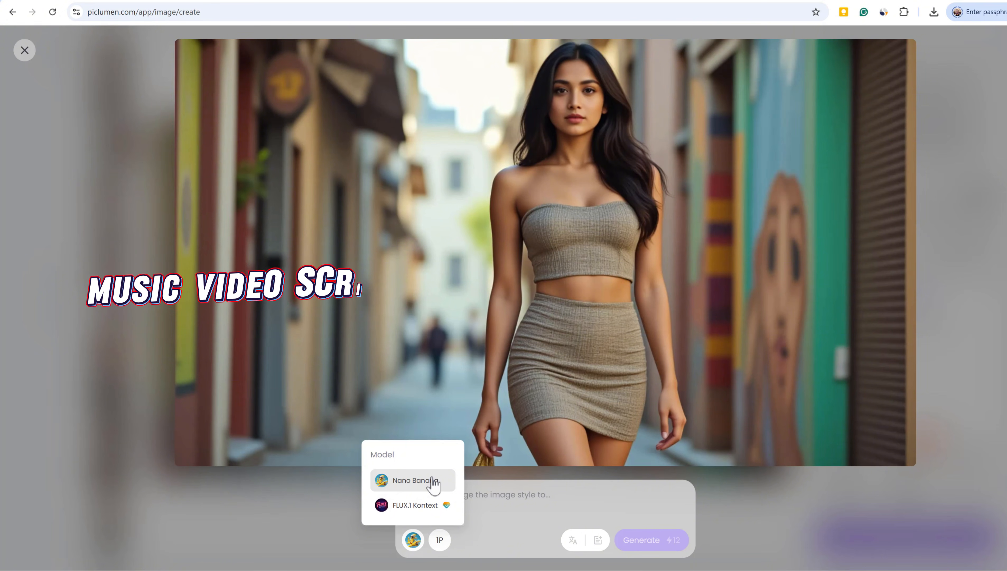
click(500, 500)
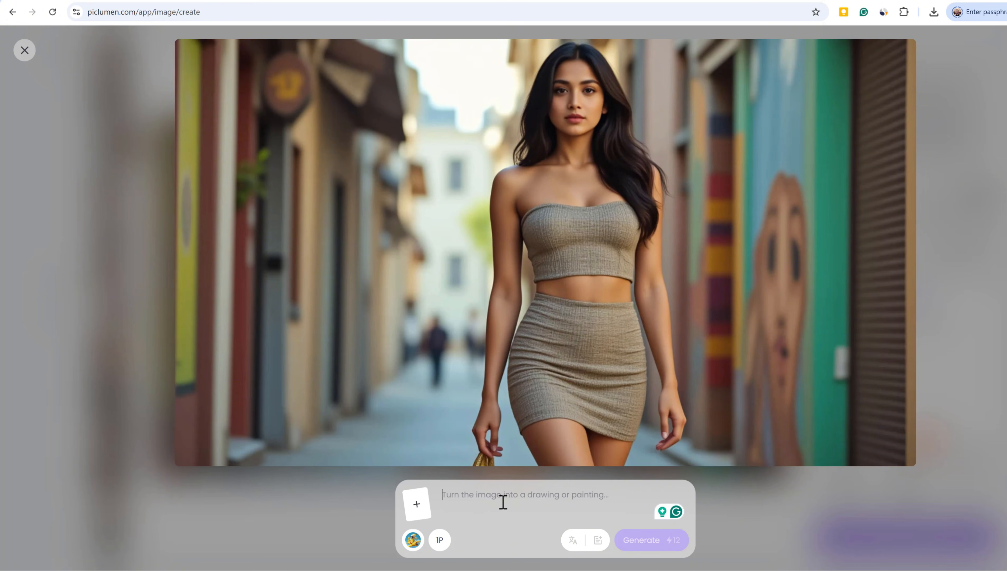
Switch to ChatGPT and ask for a music video script with the same model walking the streets, going around to see the stores and beachwalk
text(video)
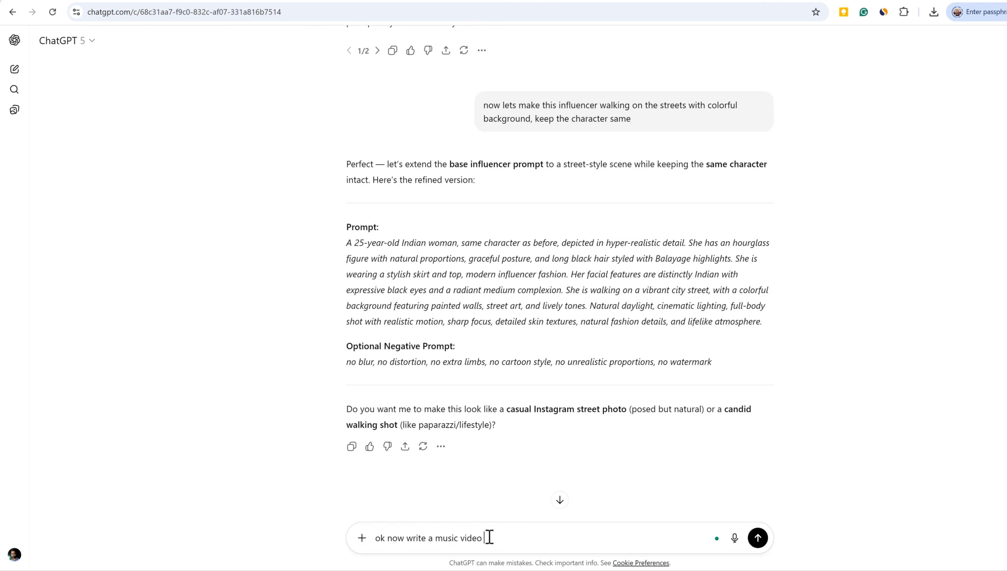
text(script with same model "She is walking on the streets then)
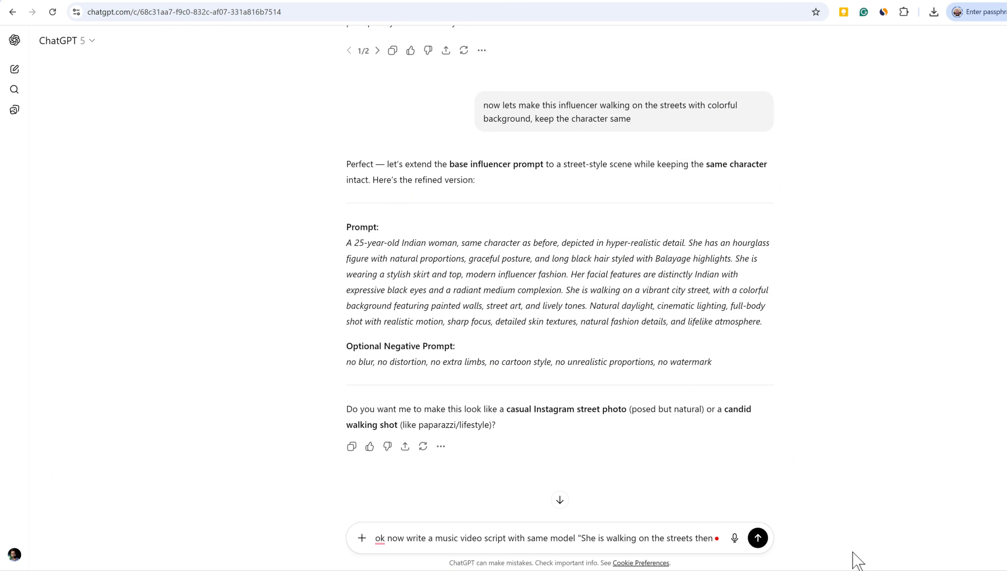
text(going)
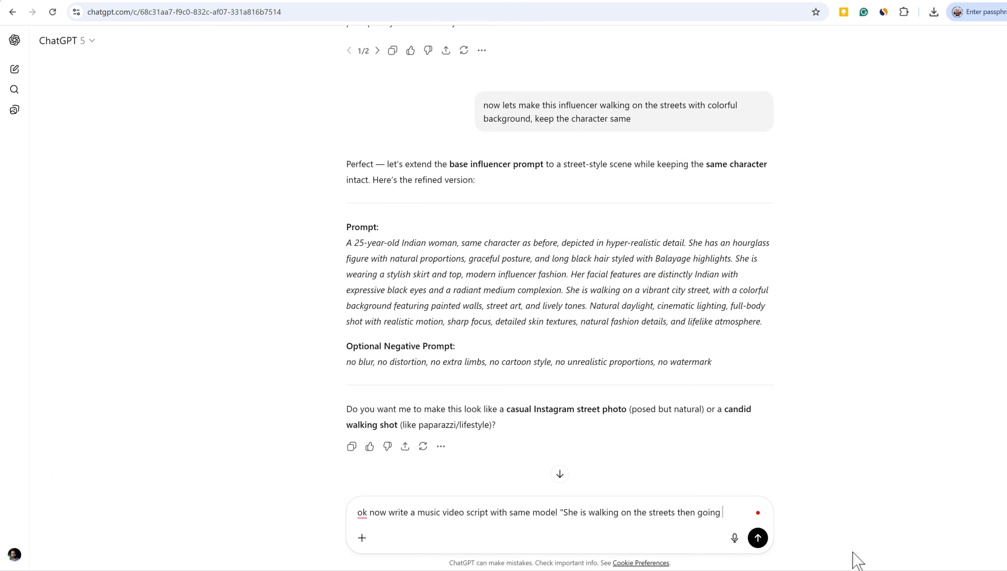
text( around")
text(o see the stores and beachwalk")
key(Return)
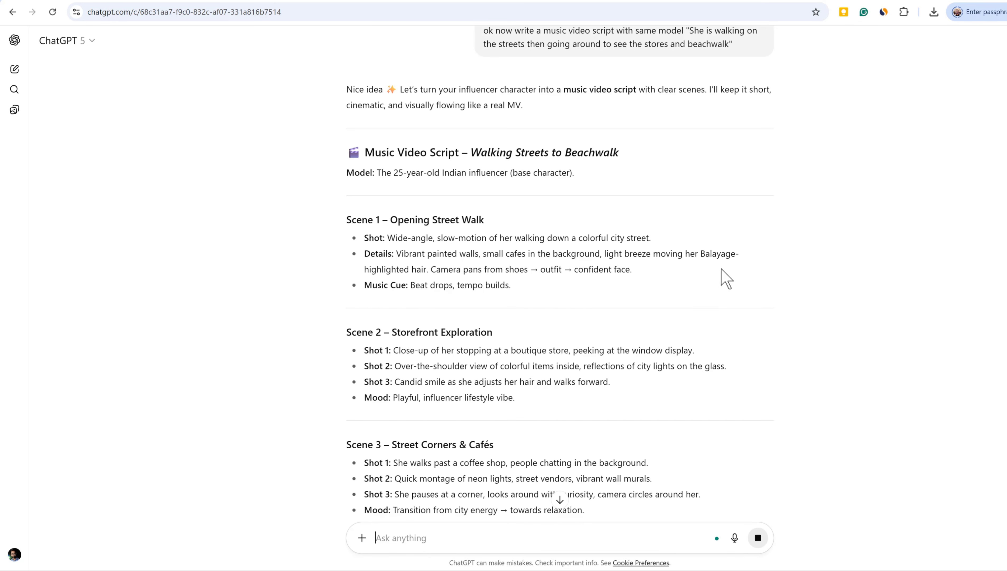
Look through the music video script and ask ChatGPT to write the image gen prompt for each scene
scroll(719, 277, down, 3)
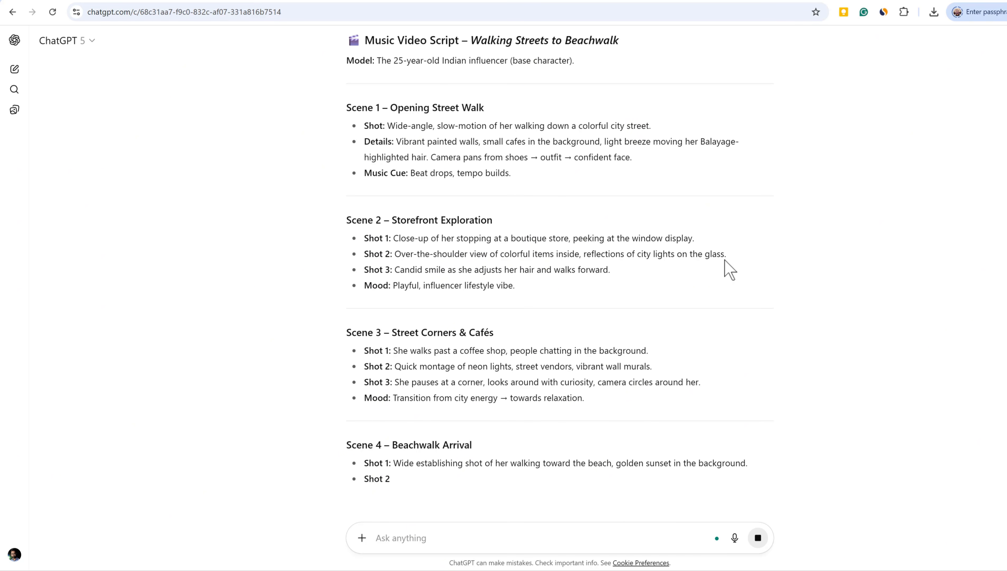
text(writ)
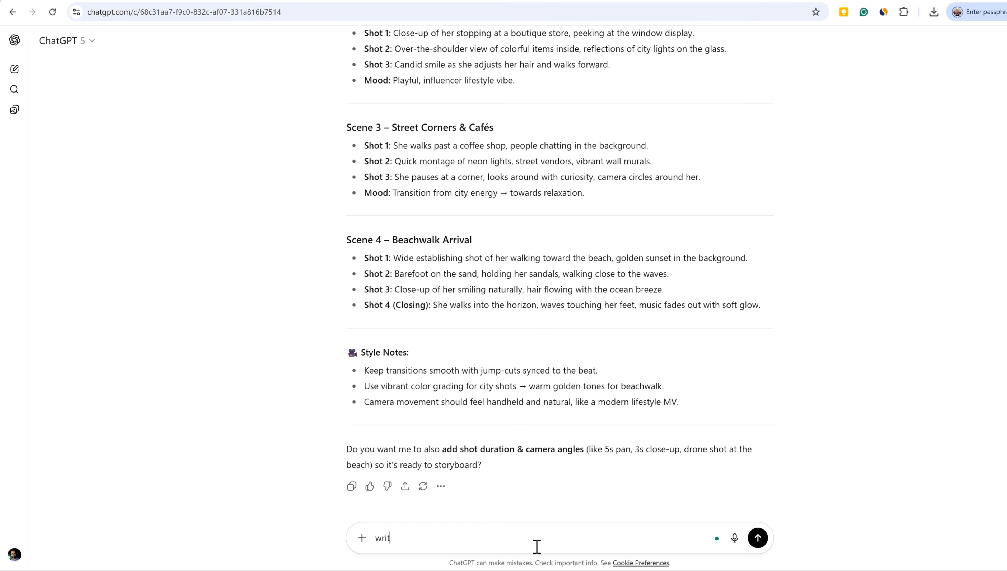
text(e the image gen prompt for each s)
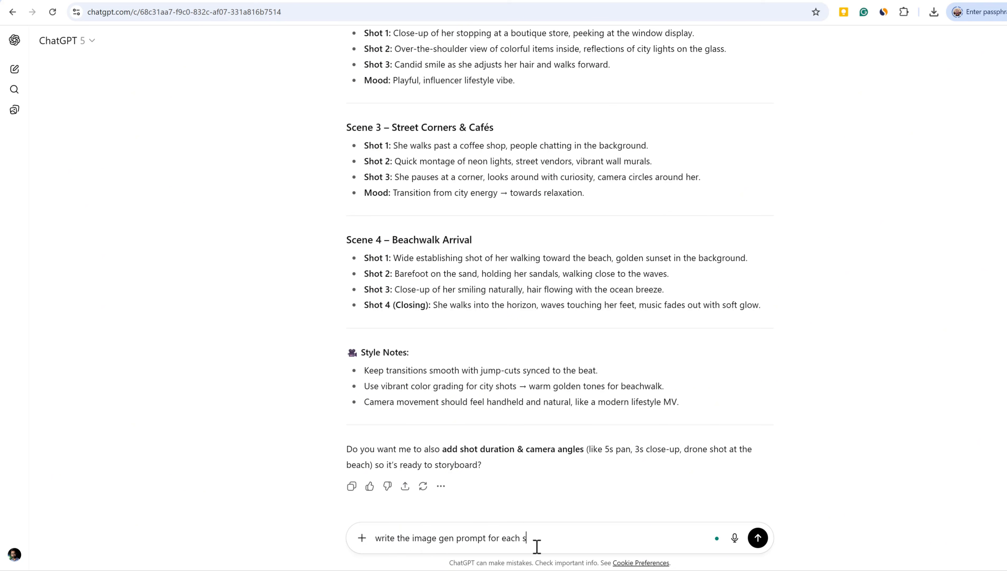
text(cene)
key(Return)
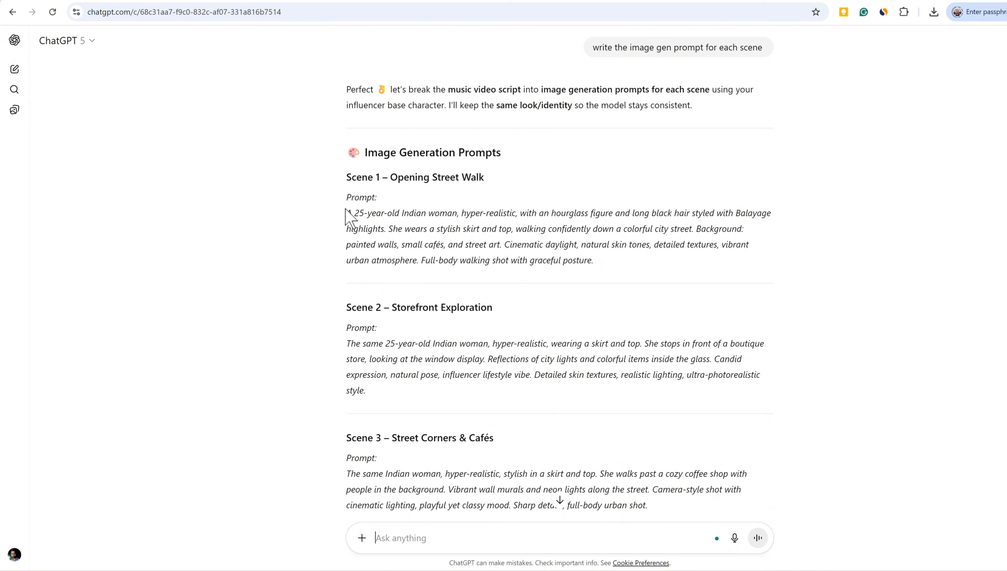
Select the Scene 1 prompt in ChatGPT, and in PicLumen generate the storefront edit from the Scene 2 prompt with FLUX.1 Kontext
drag(347, 214, 594, 261)
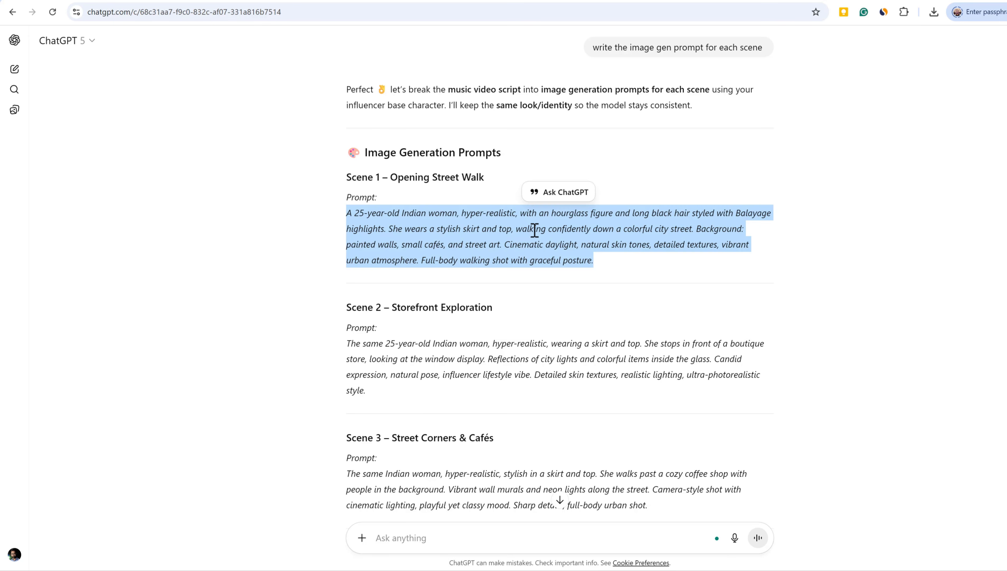
click(413, 540)
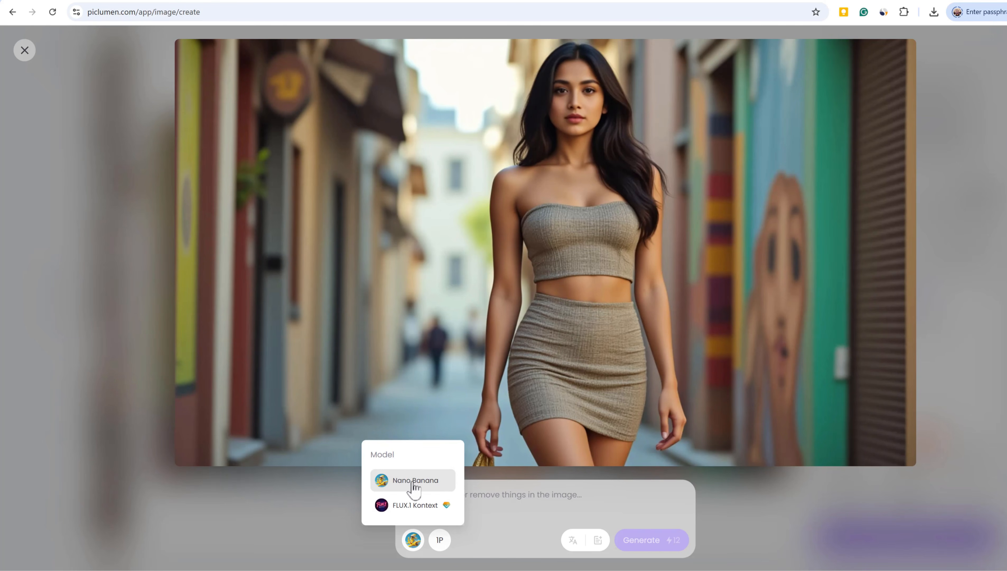
click(424, 514)
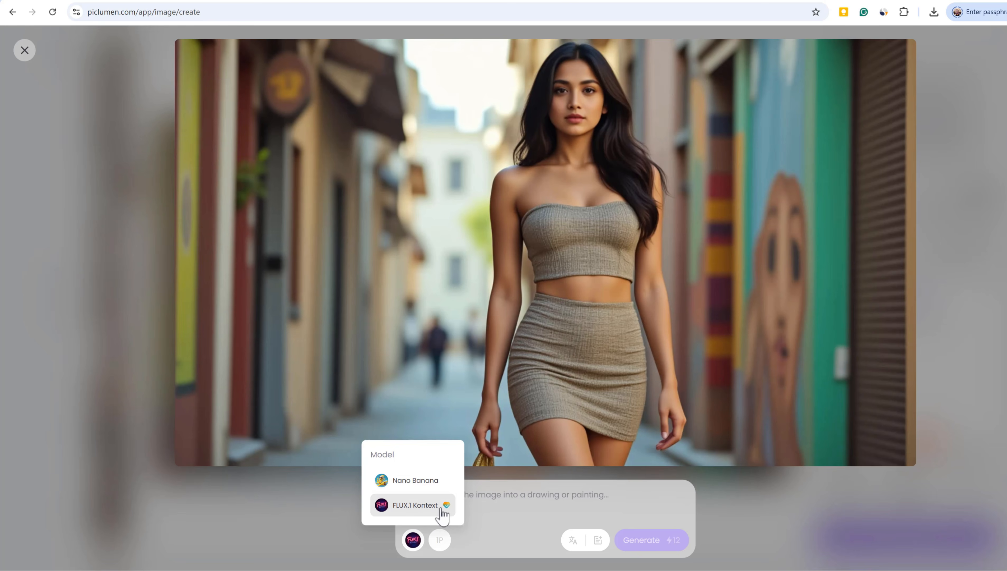
click(514, 502)
key(ctrl+v)
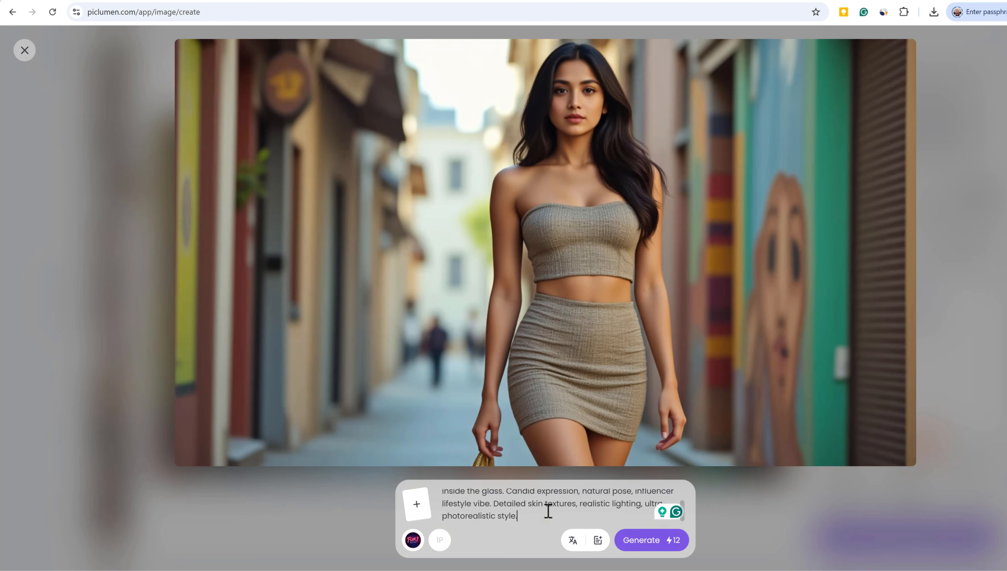
click(642, 541)
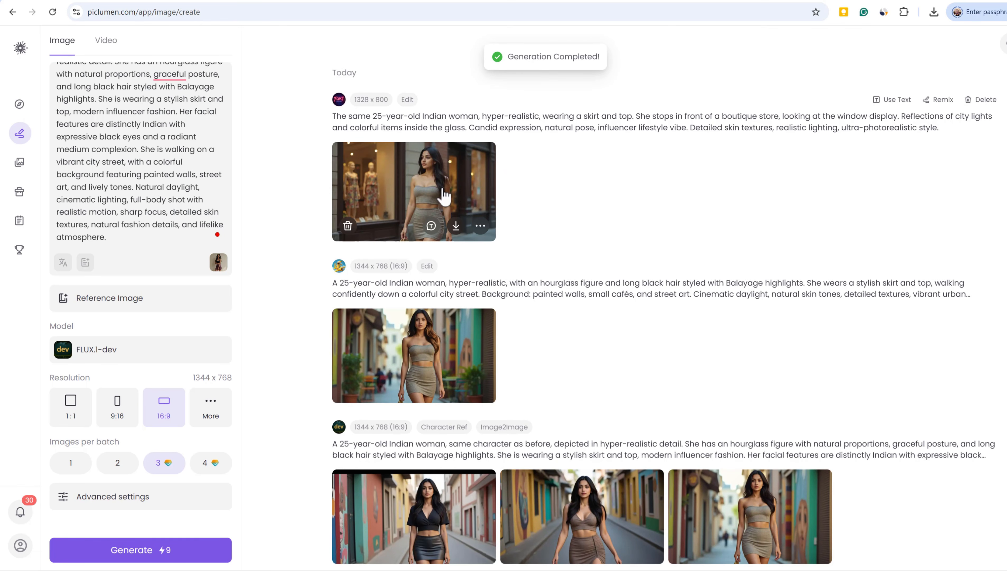
Open the boutique storefront image for editing and generate the café street scene from ChatGPT's Scene 3 prompt with FLUX.1 Kontext
click(445, 195)
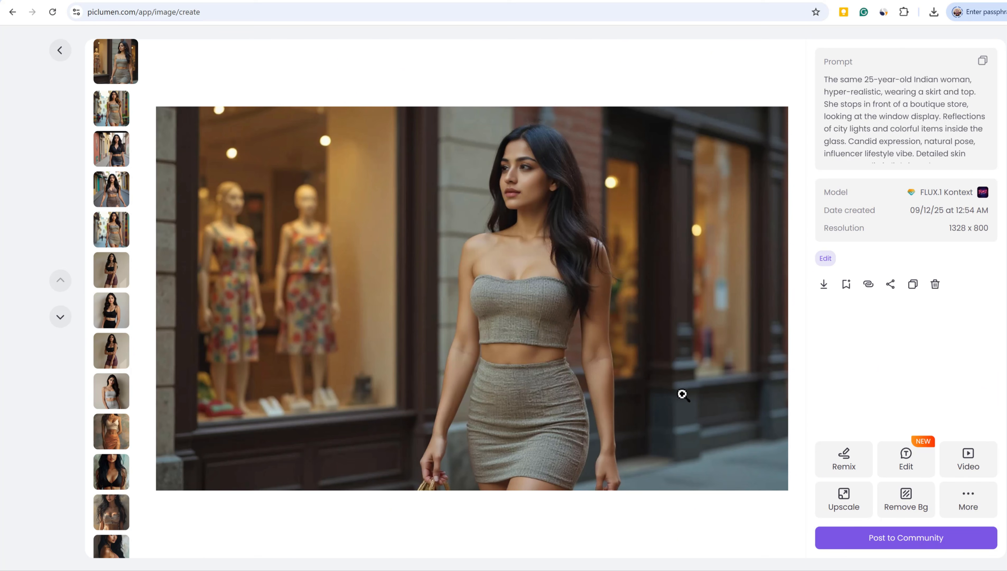
click(904, 464)
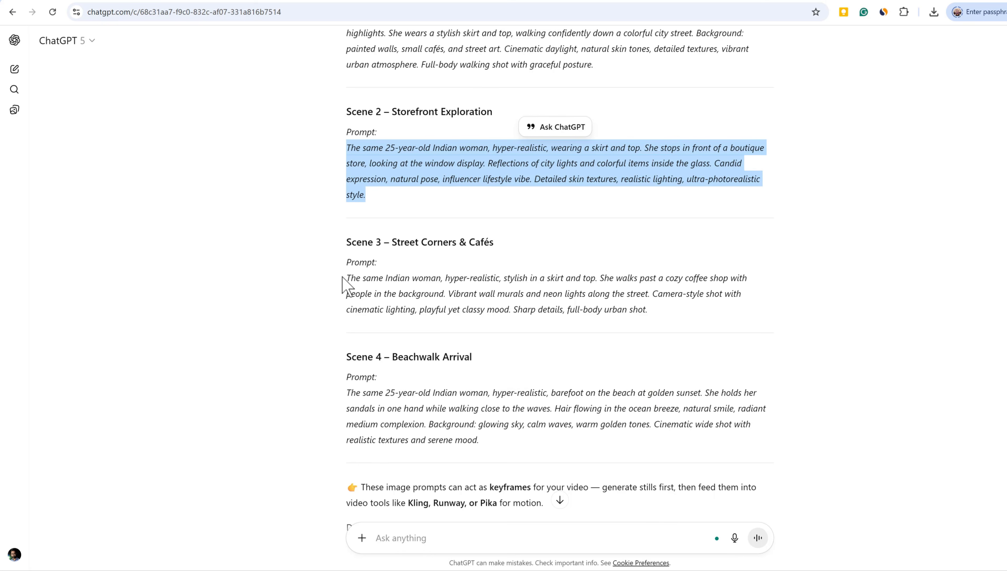
drag(346, 277, 594, 290)
right_click(624, 302)
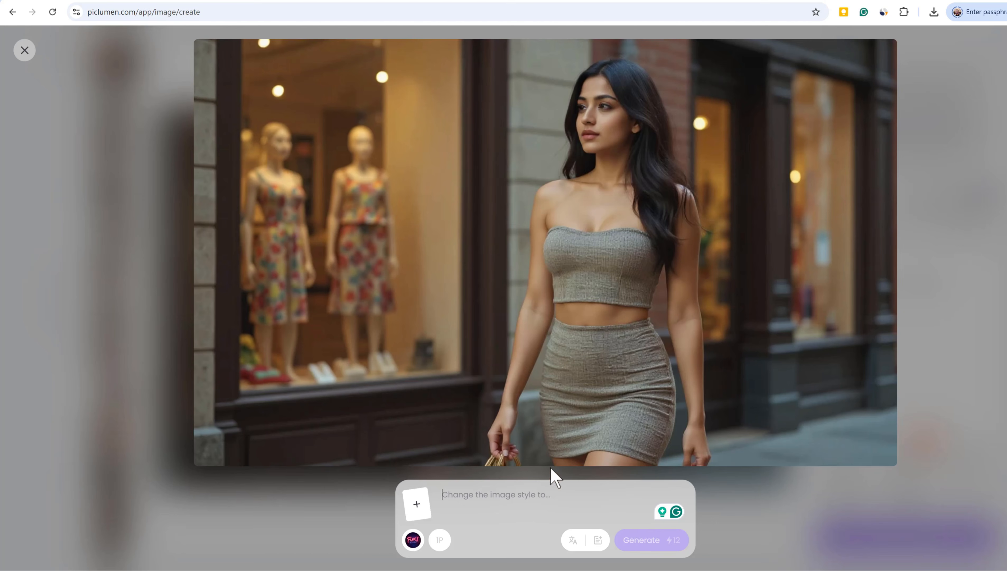
key(ctrl+v)
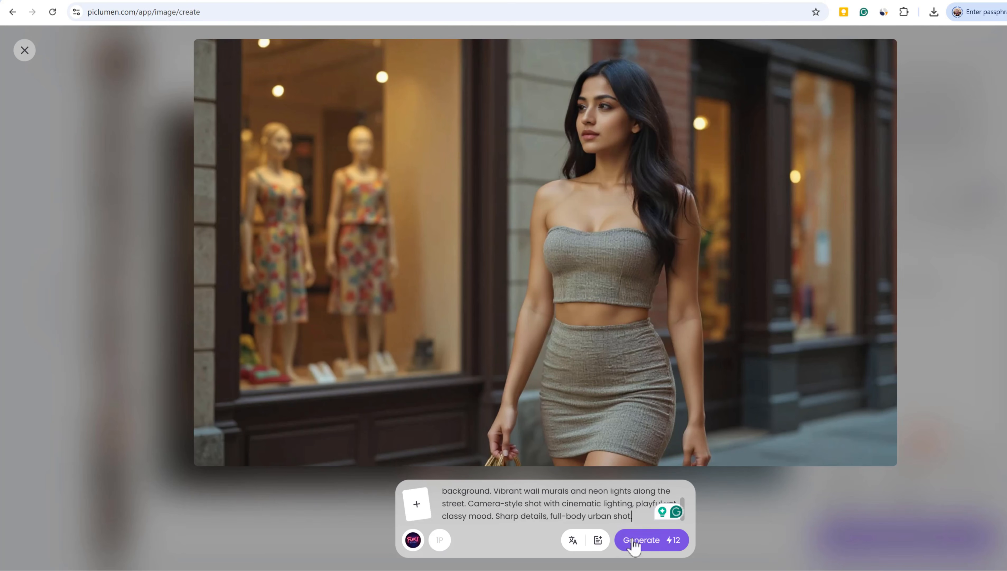
click(651, 542)
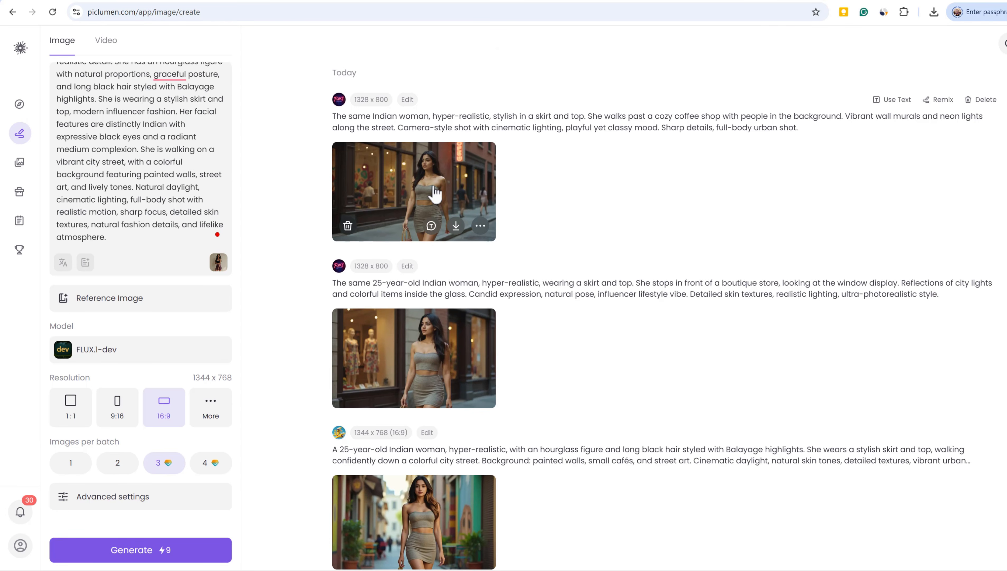
Review the coffee shop street image, and generate the sunset beachwalk edit from it using the Scene 4 prompt
click(435, 193)
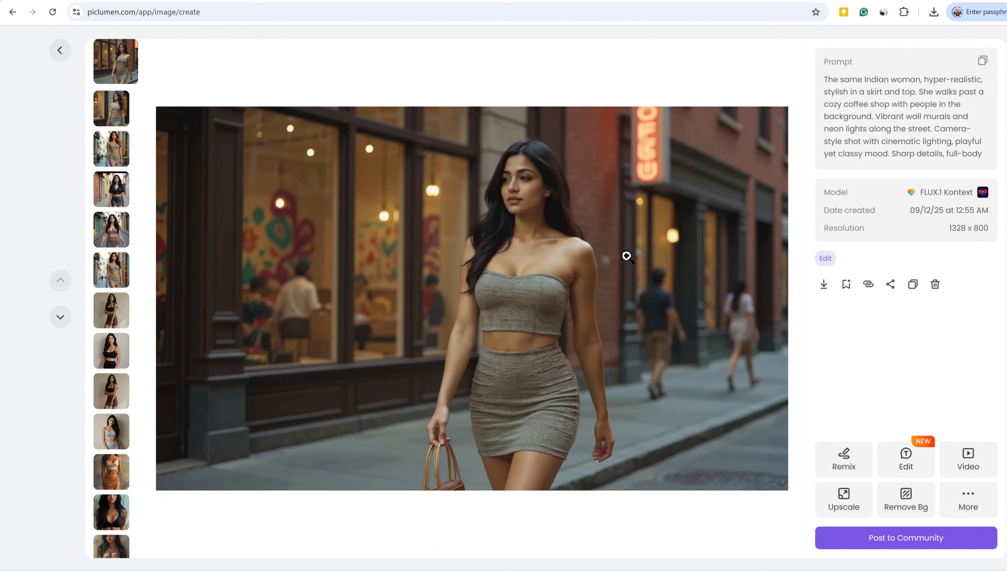
click(60, 50)
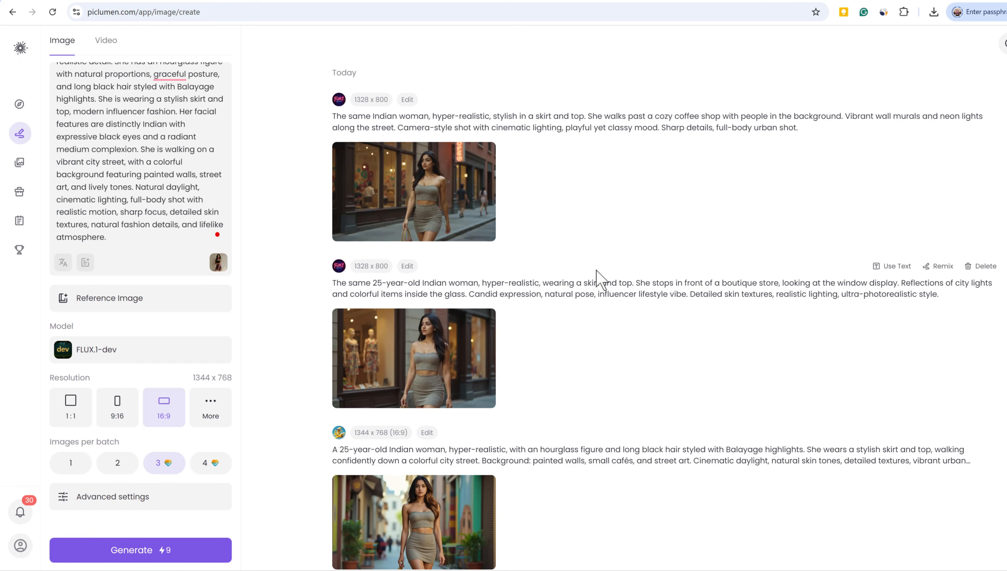
scroll(597, 271, down, 1)
click(442, 169)
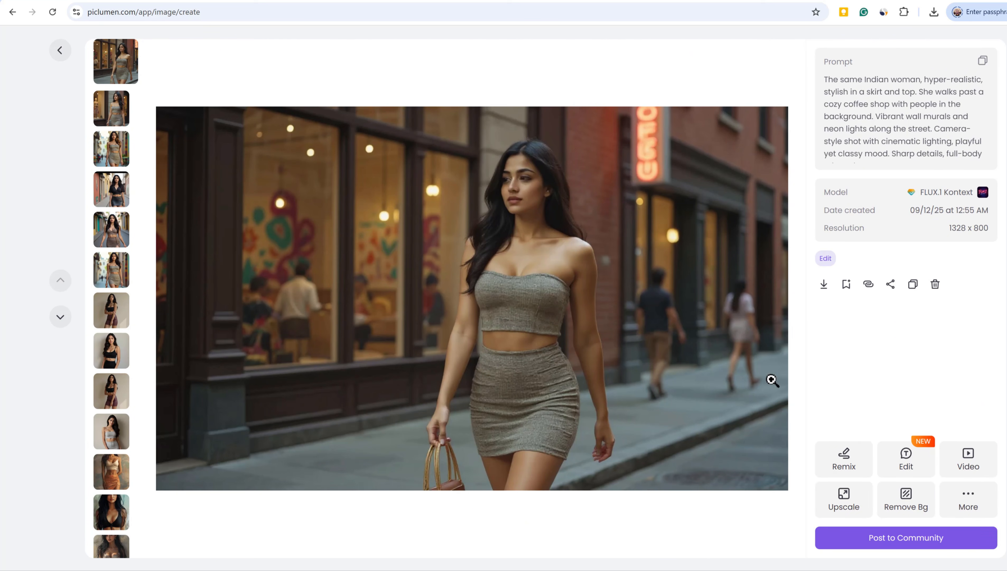
click(906, 459)
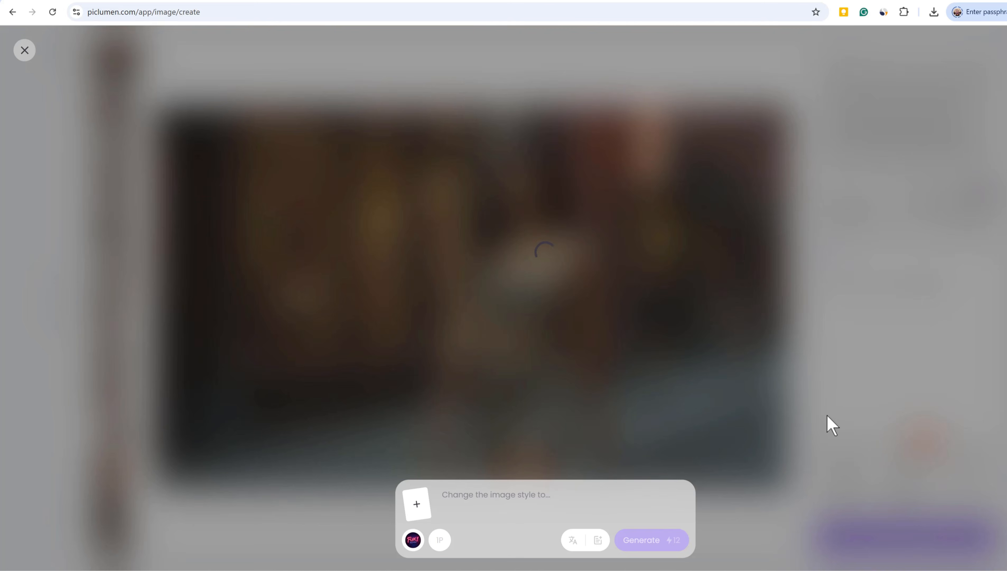
key(ctrl+v)
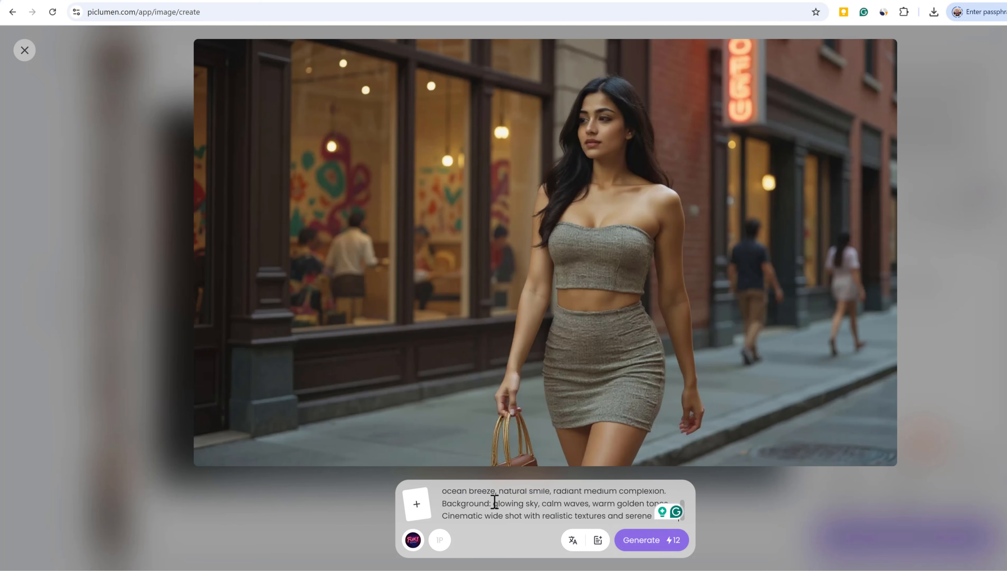
click(648, 539)
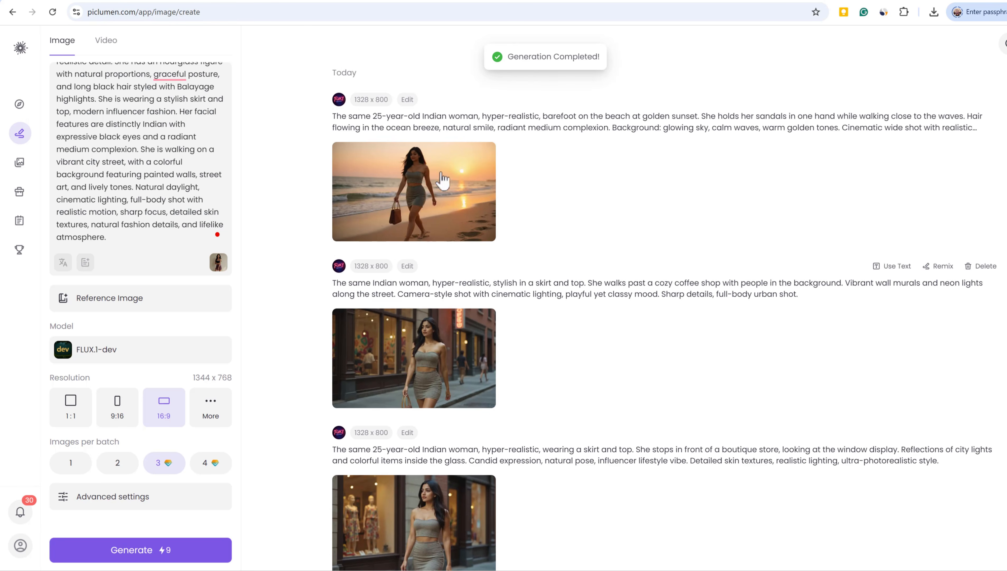
View the beach sunset image, then open the Nano Banana street image for editing and insert the takeaway coffee cup walking prompt
click(387, 173)
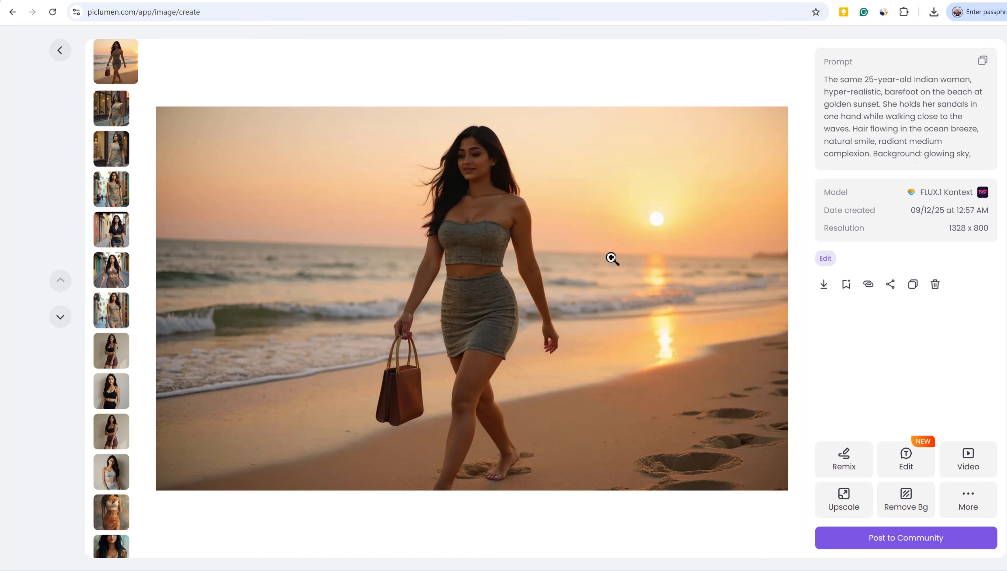
key(Escape)
click(448, 383)
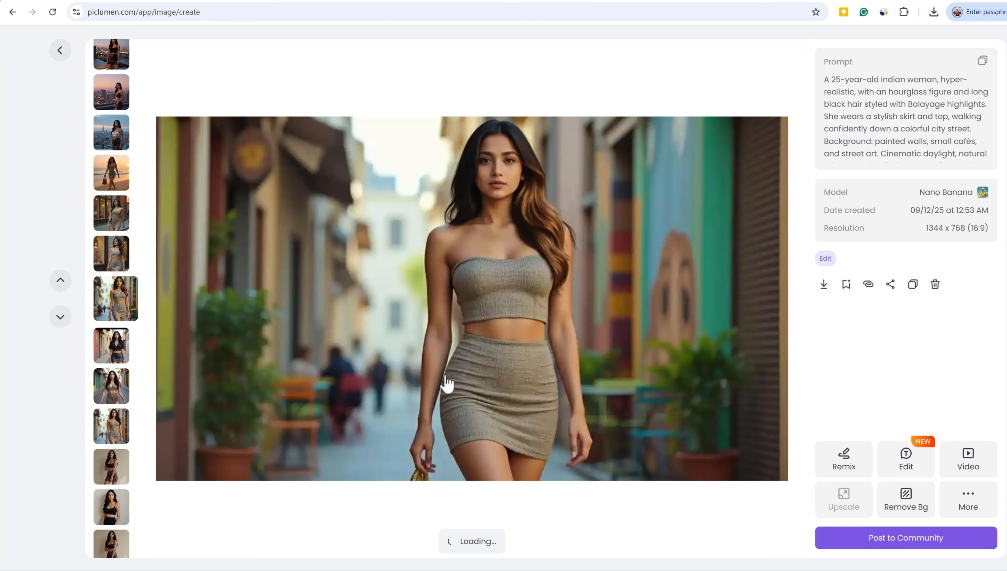
click(921, 468)
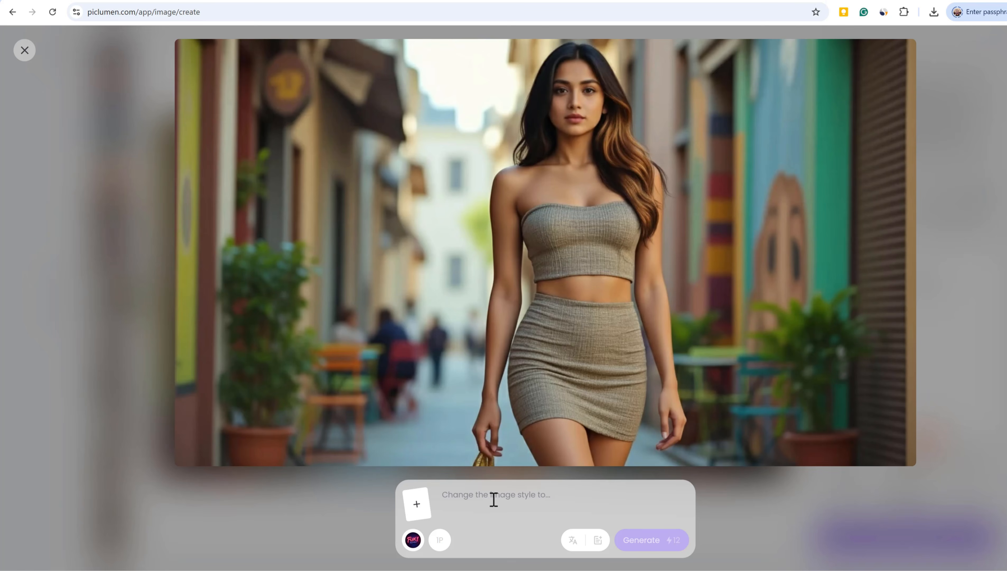
click(494, 500)
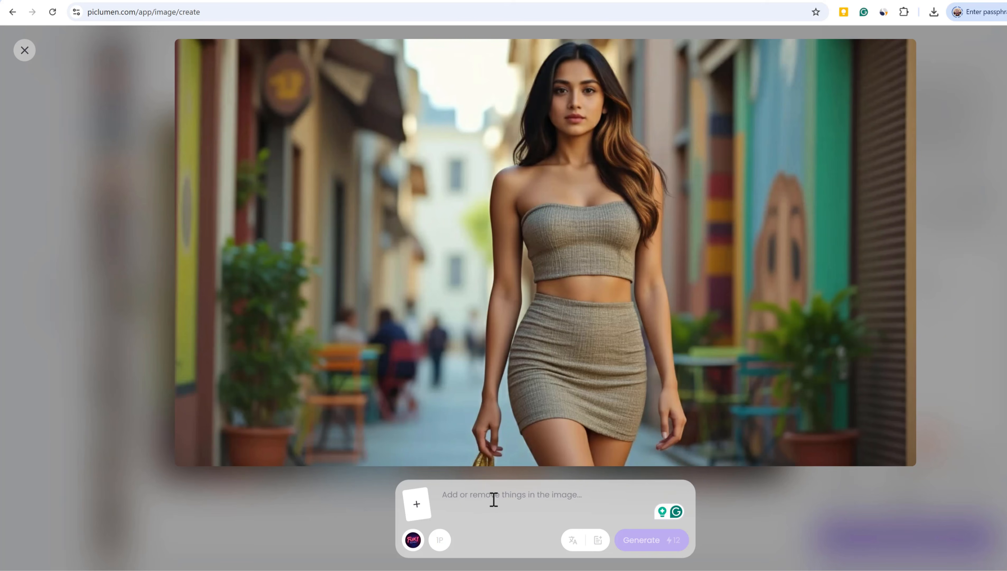
key(ctrl+v)
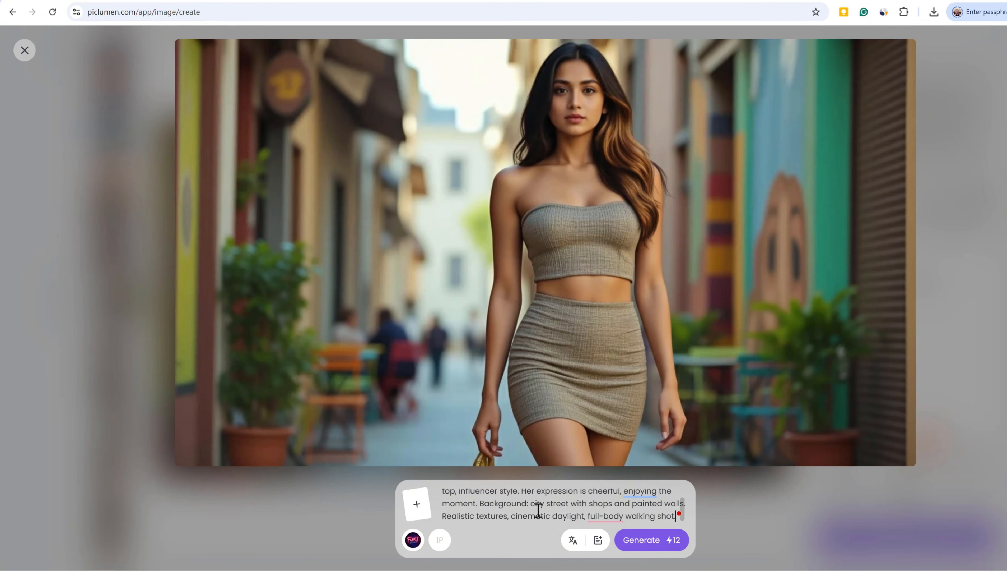
Change the prompt's outfit to "same skirt and top with same color", generate the coffee cup scene and view the result
scroll(538, 510, up, 2)
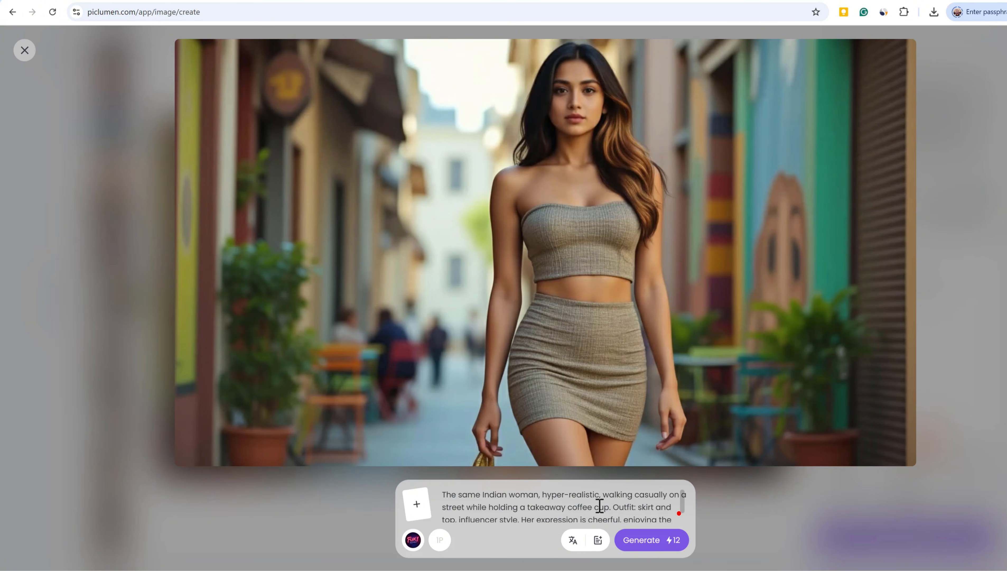
click(638, 508)
text(same s)
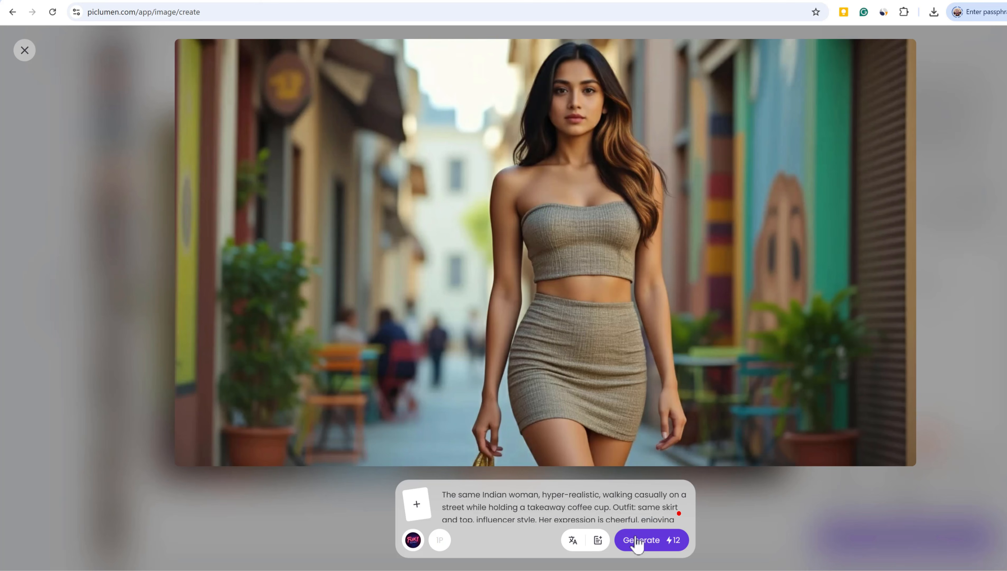
click(473, 519)
text(with)
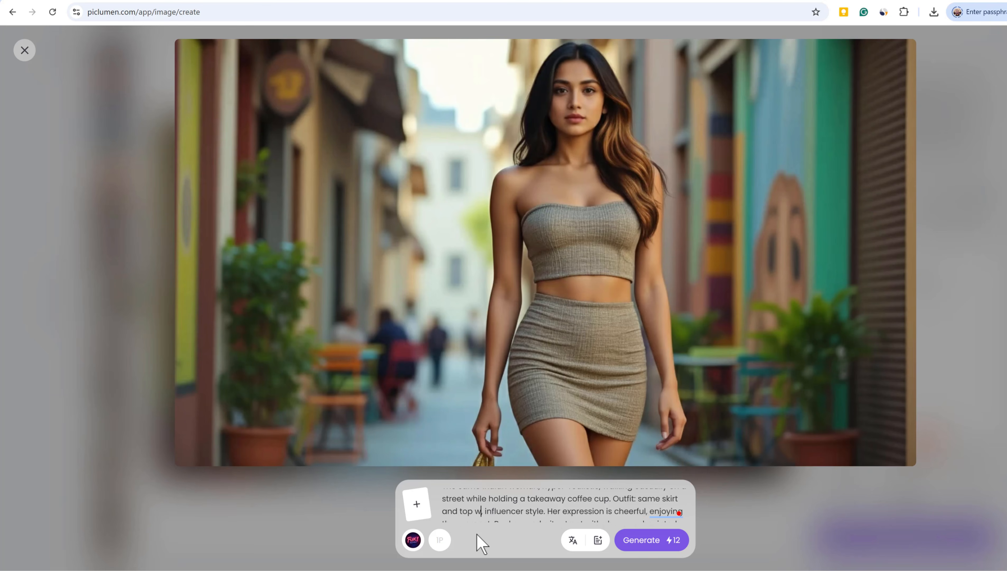
text( same color,)
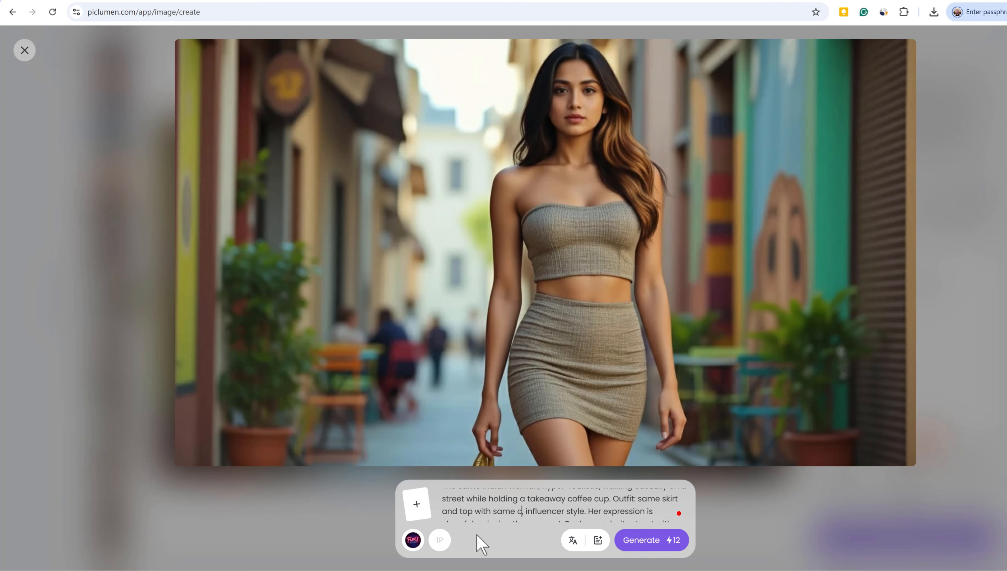
scroll(539, 509, down, 2)
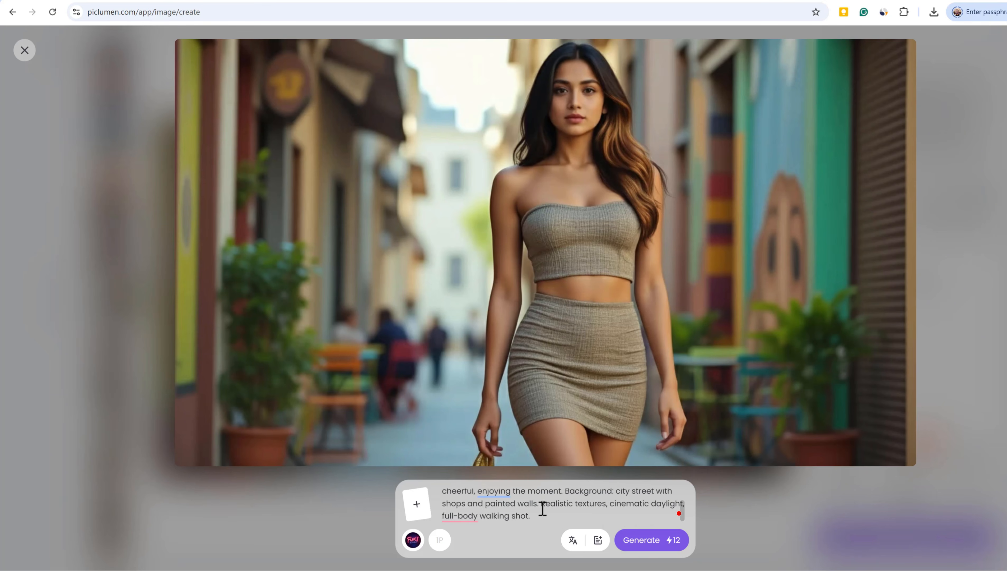
scroll(543, 509, up, 3)
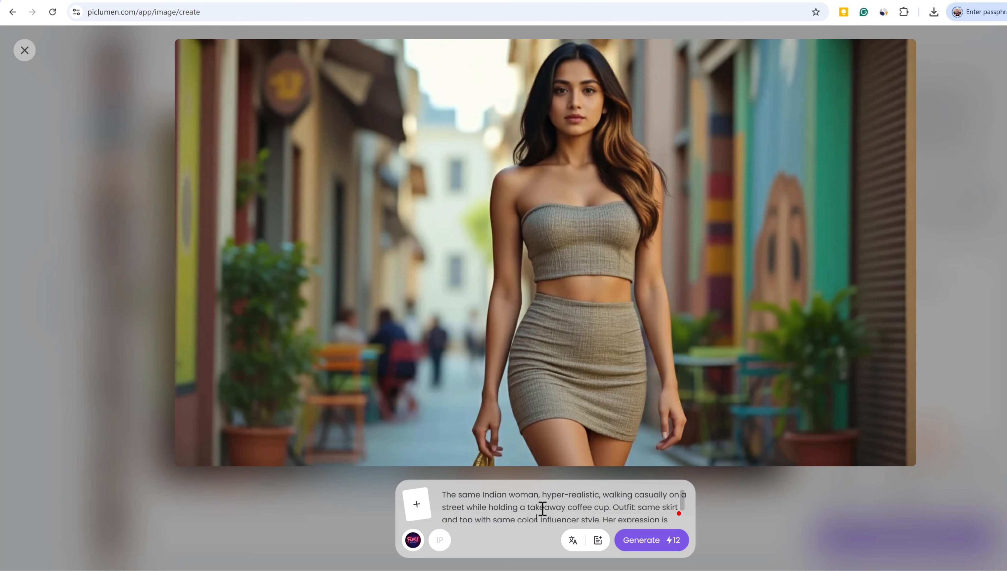
click(656, 542)
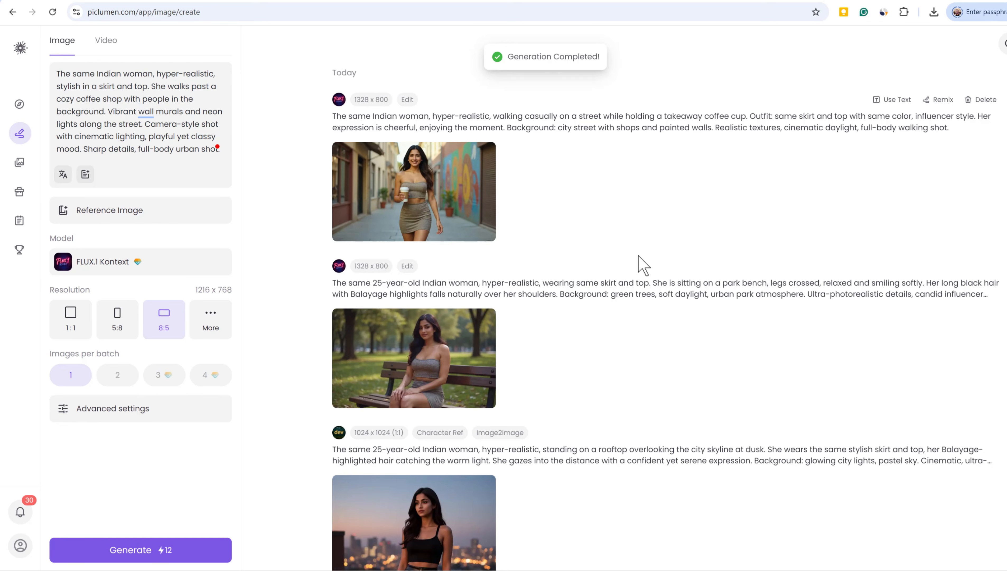
click(447, 196)
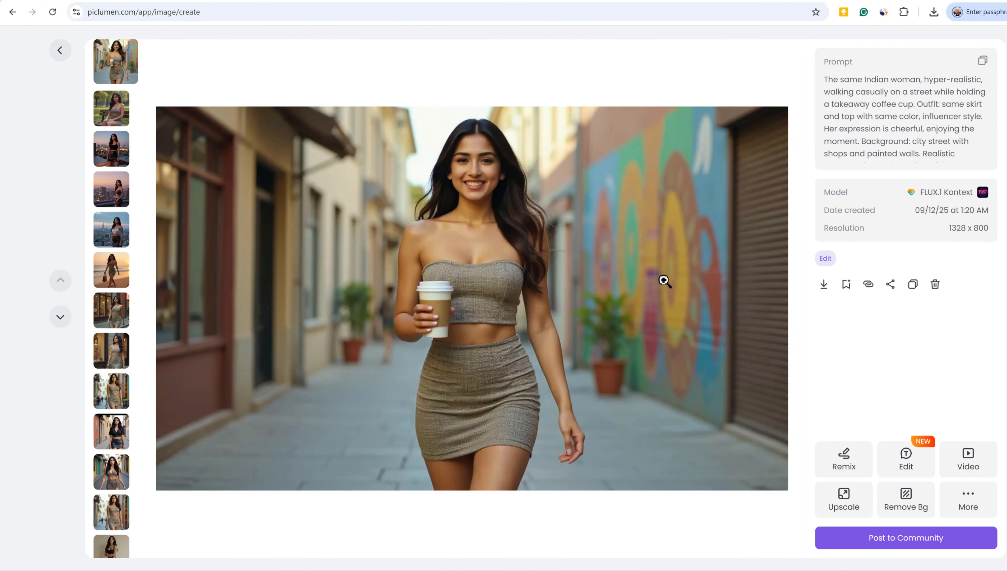
click(688, 525)
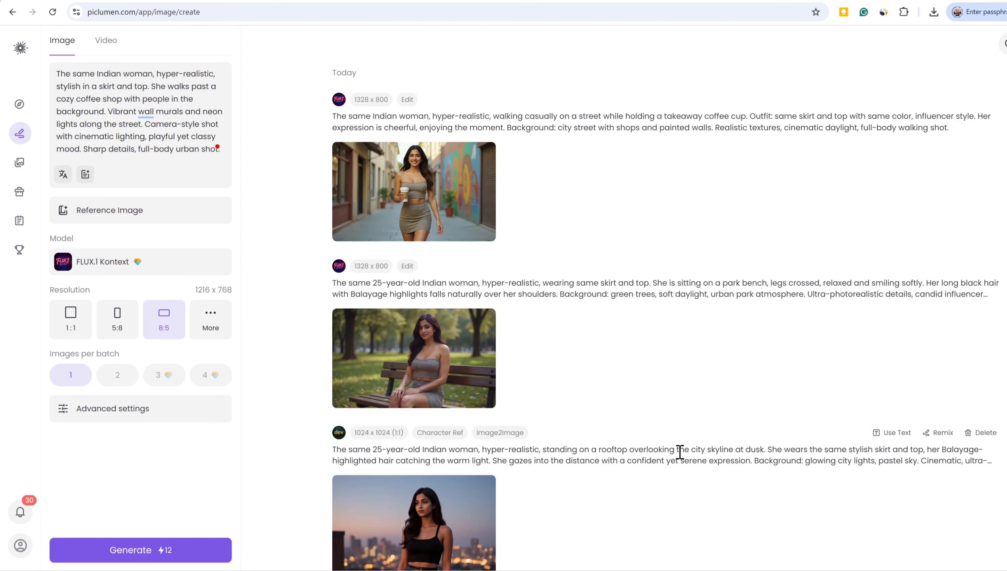
Copy the Scene 14 – Reading on a Bench prompt from ChatGPT, and open the coffee cup image in PicLumen for editing
key(ctrl+Tab)
drag(346, 289, 595, 342)
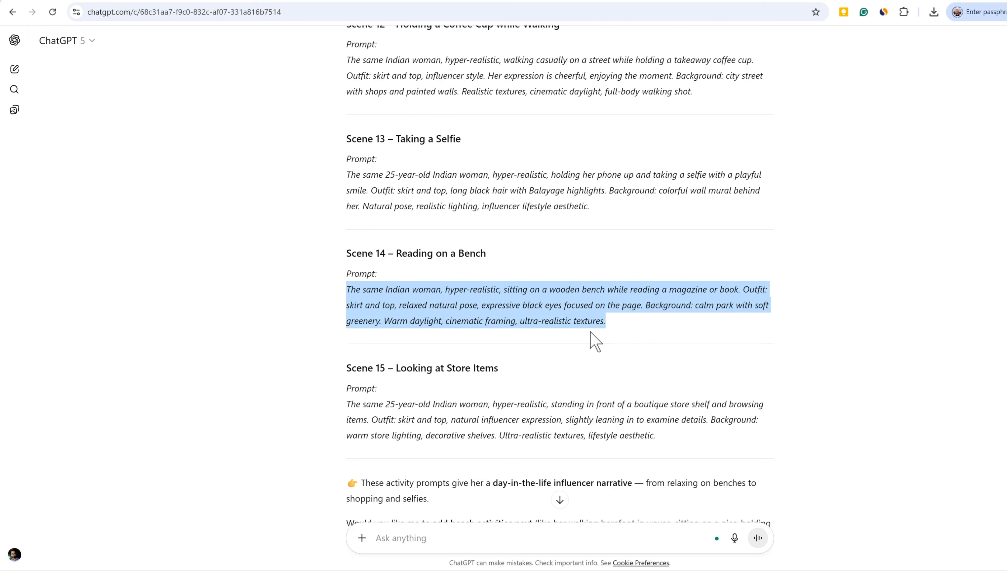
right_click(564, 319)
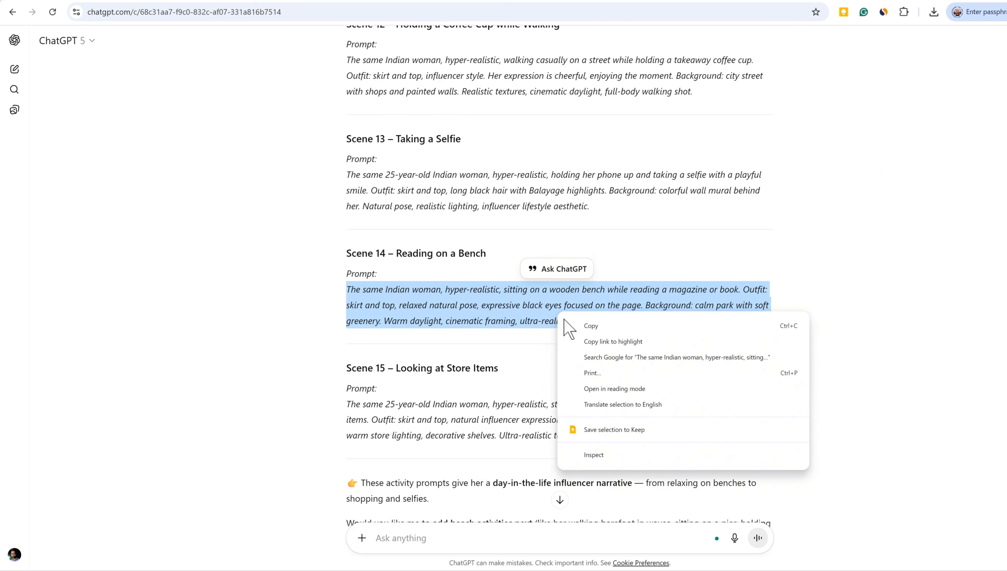
click(591, 326)
key(ctrl+Tab)
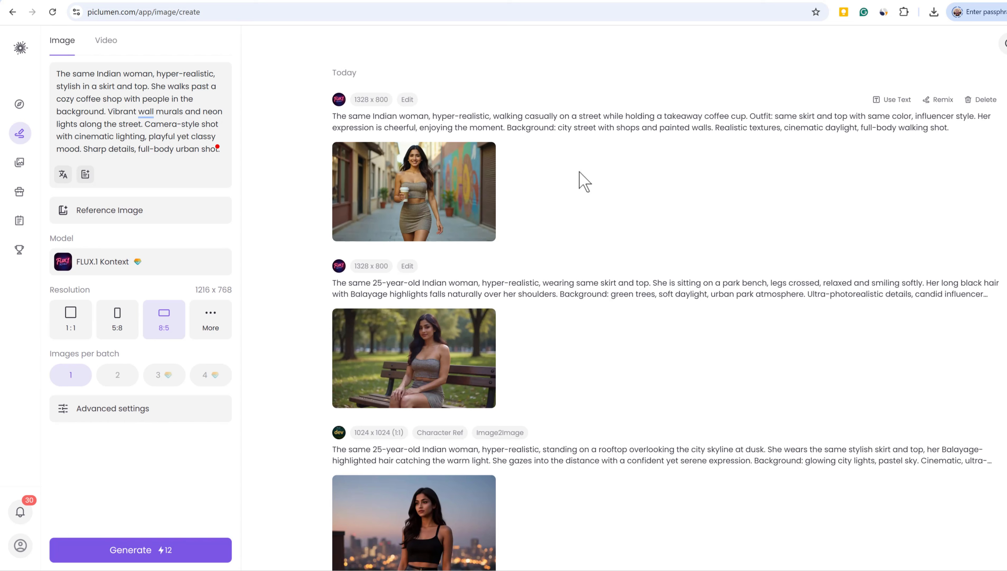
click(456, 199)
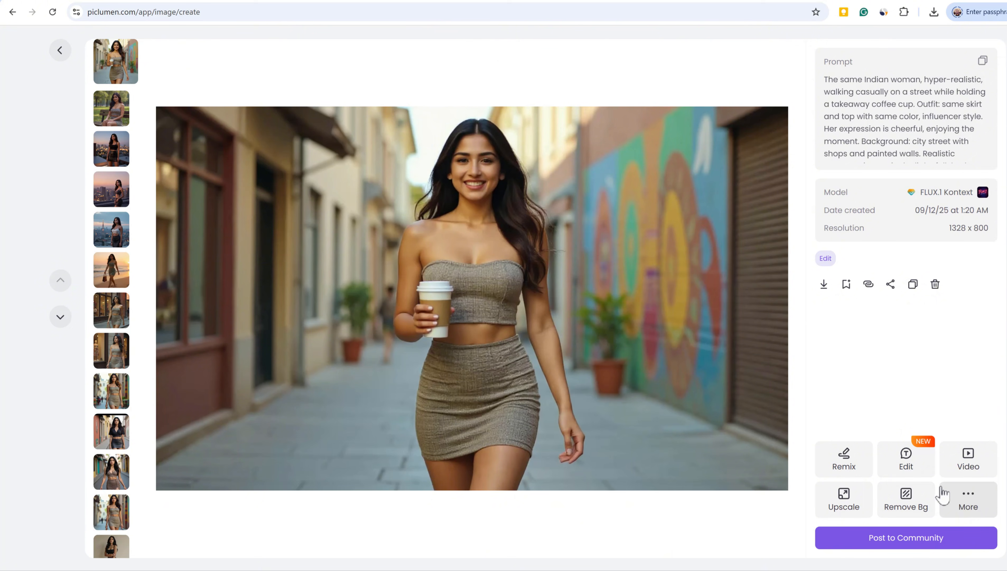
click(905, 464)
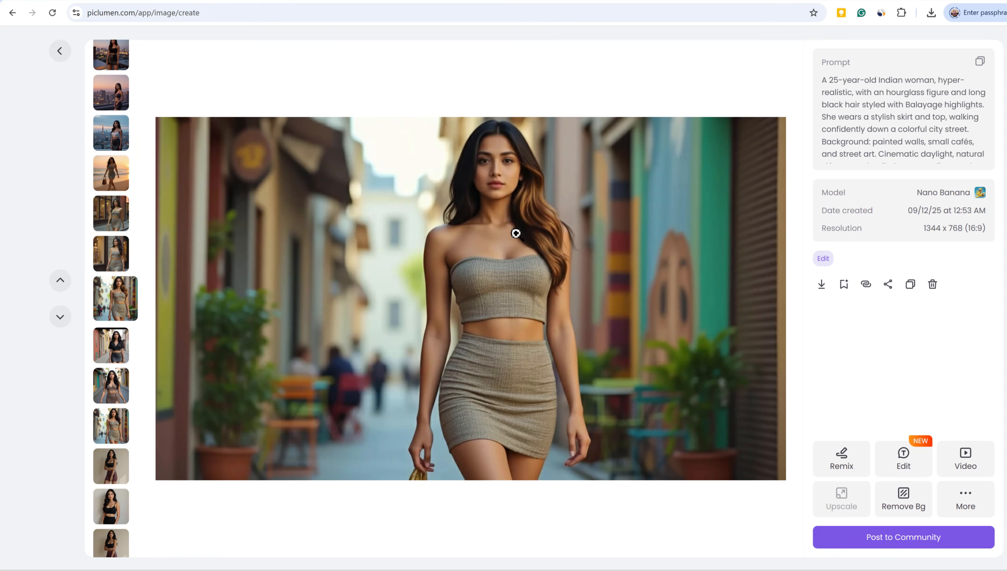
Generate an edit of the Nano Banana street image with her in the same outfit, reading a book on a wooden park bench
click(903, 460)
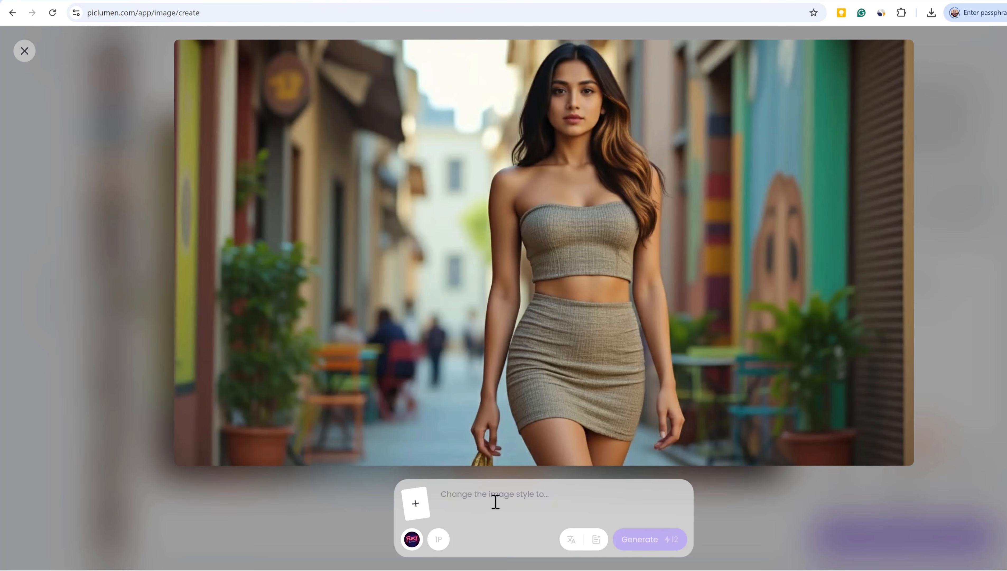
click(496, 501)
key(ctrl+v)
key(ctrl+a)
key(ctrl+v)
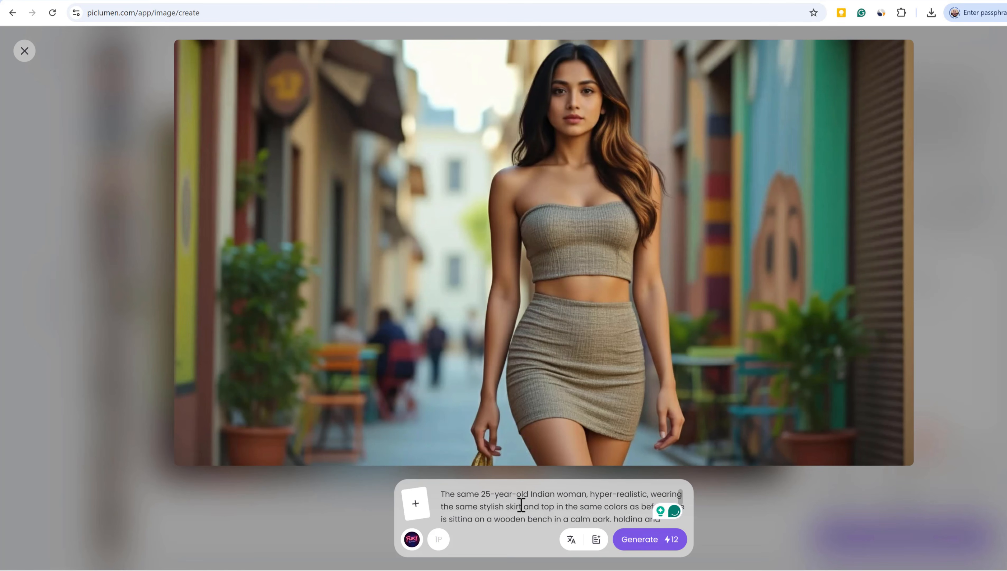
click(661, 540)
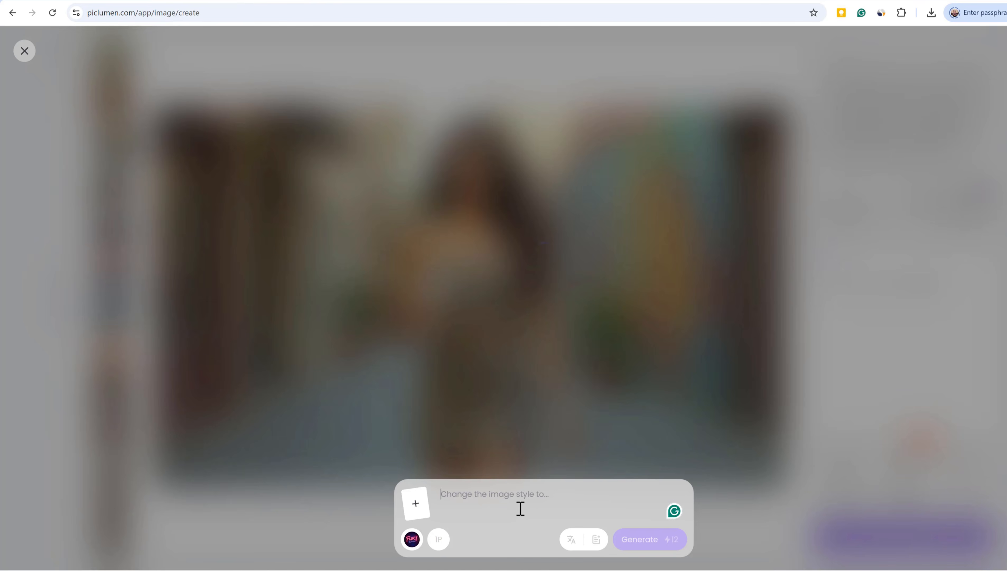
Generate an edit of the coffee cup image with her sitting on a wooden bench at the beach in a full-body side pose
key(ctrl+v)
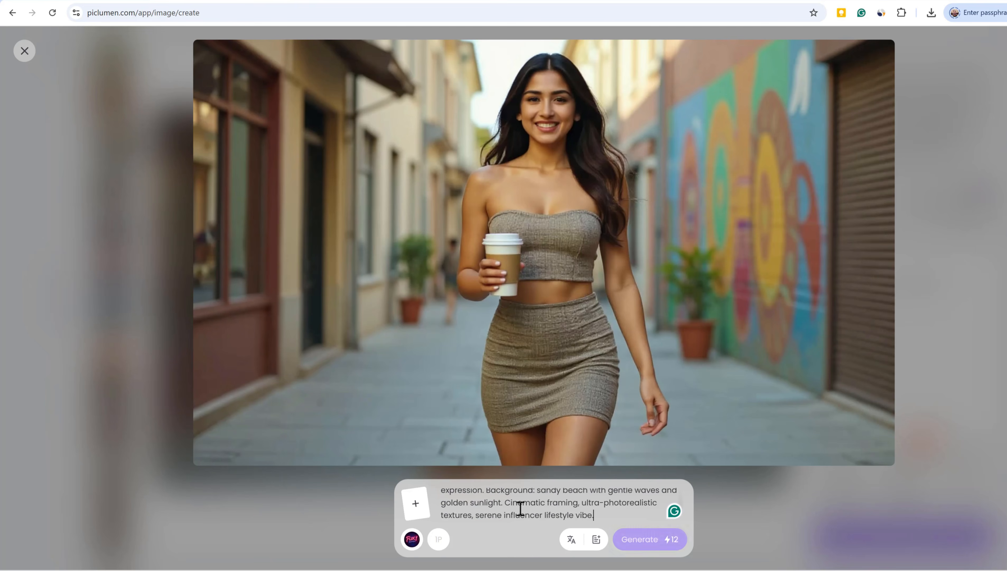
click(660, 540)
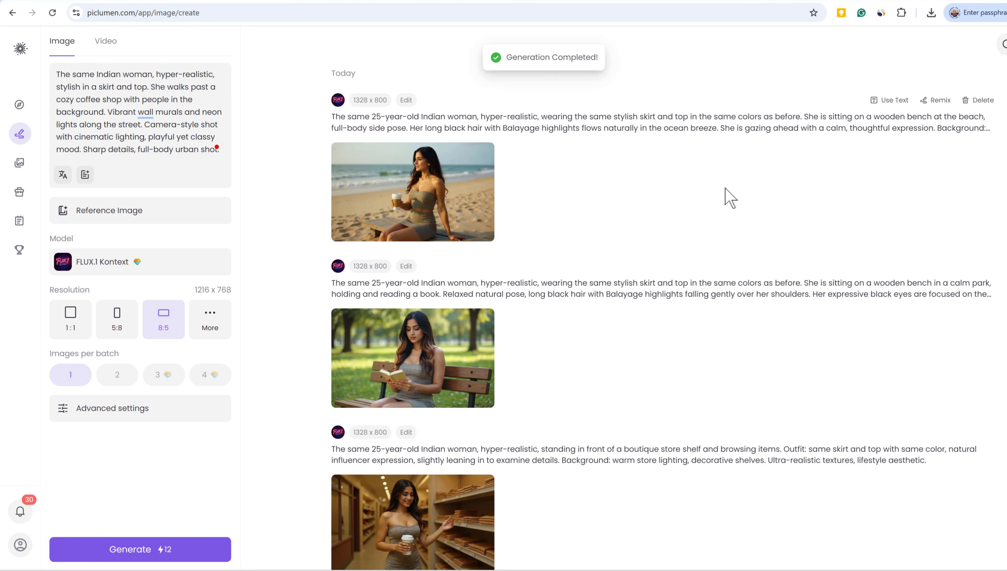
View the generated beach bench image with the coffee cup, and the version with nothing in her hands
click(461, 202)
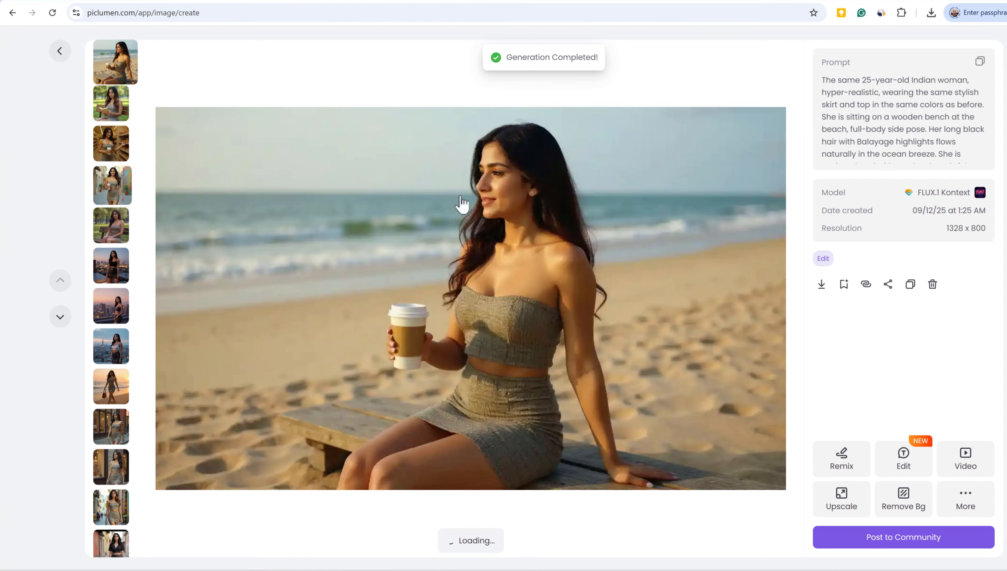
key(Escape)
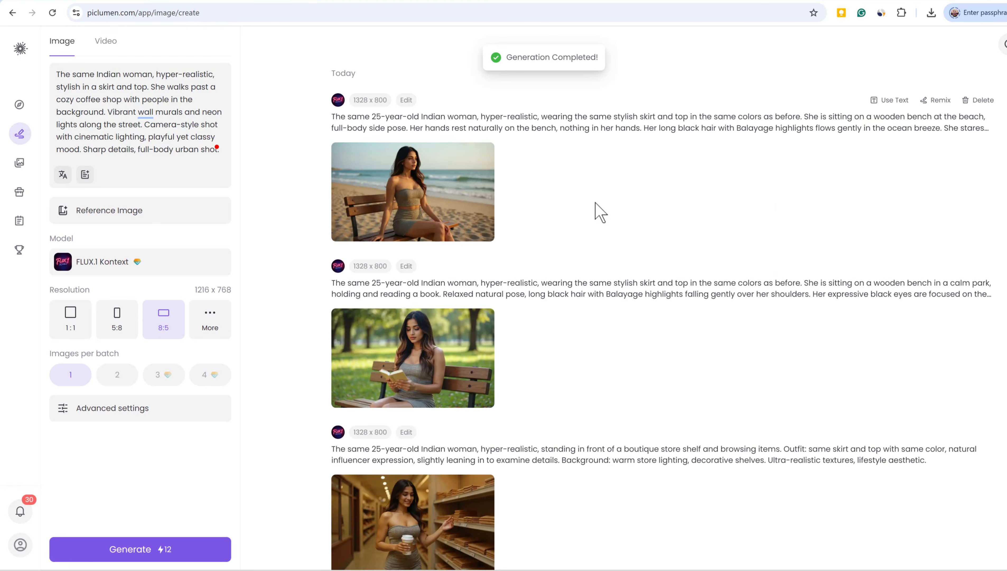
click(429, 178)
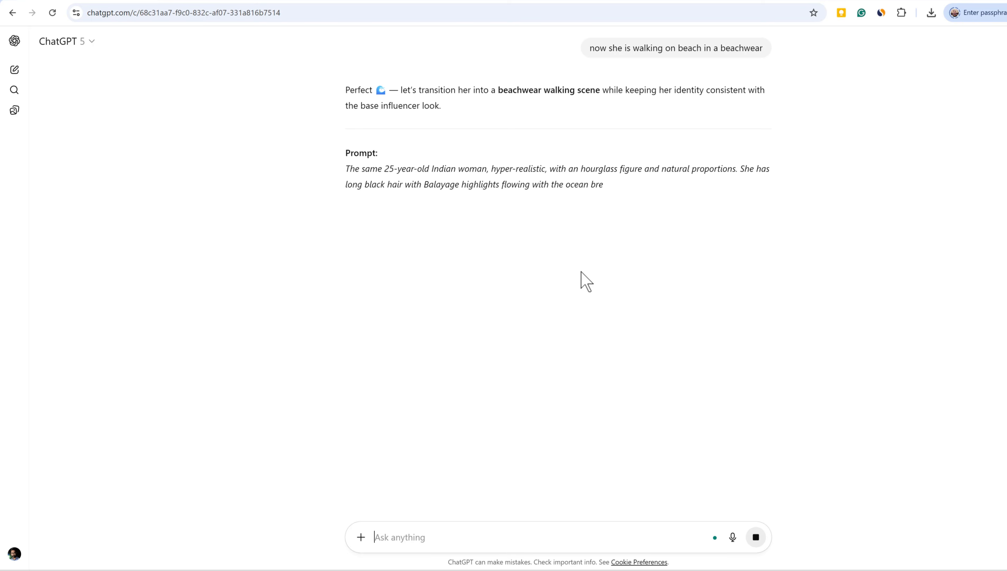
Copy the beachwear walking scene prompt from ChatGPT and switch back to PicLumen
triple_click(573, 199)
right_click(572, 198)
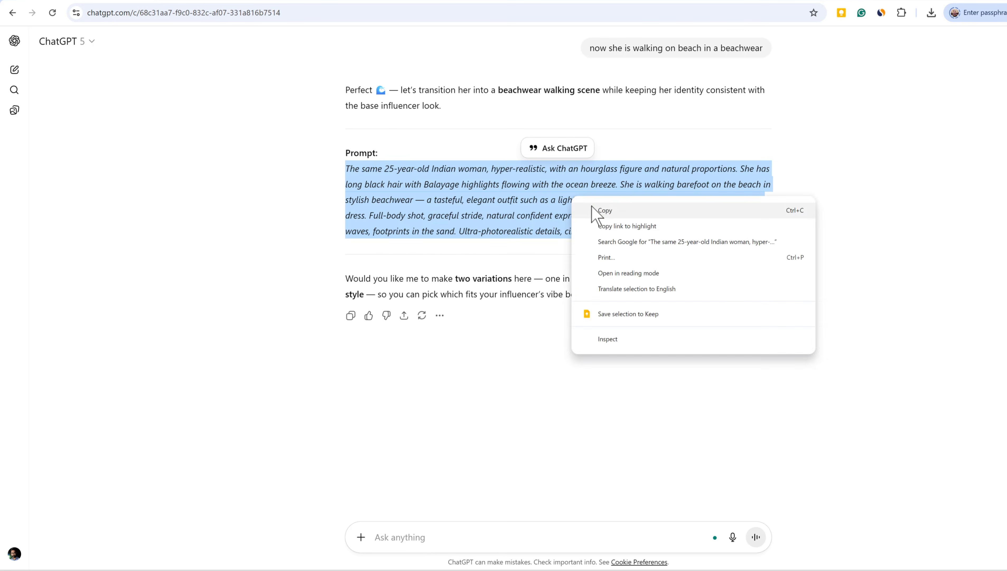
click(606, 213)
key(ctrl+Tab)
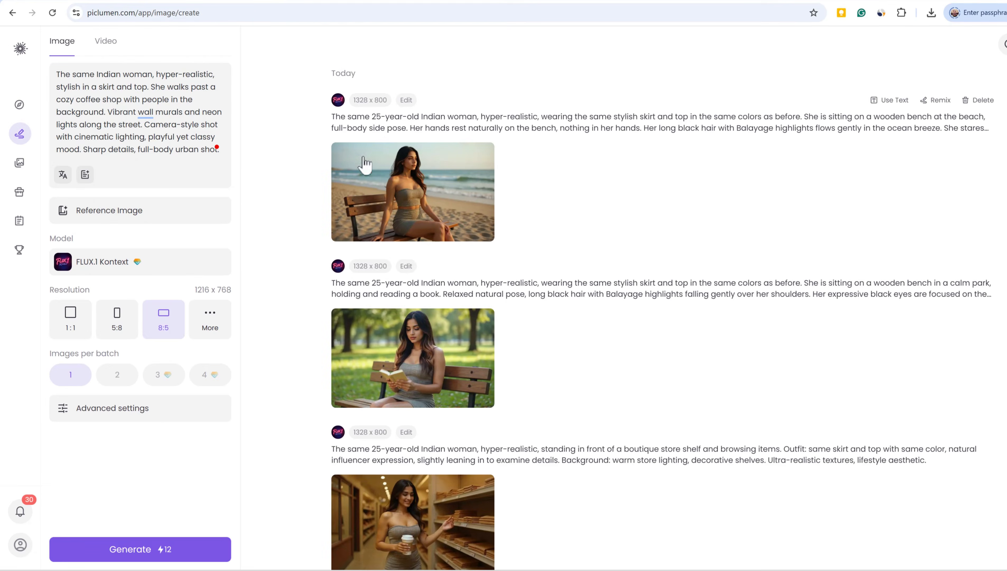
Generate two images of the beachwear walking prompt, using her purple-skirt portrait as the Character Ref reference image
click(140, 218)
click(415, 164)
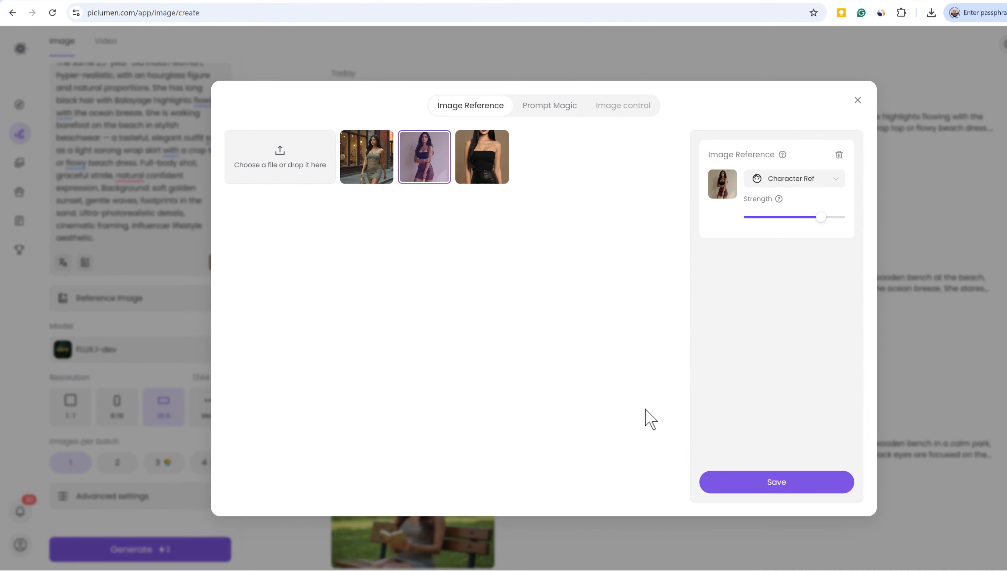
click(774, 485)
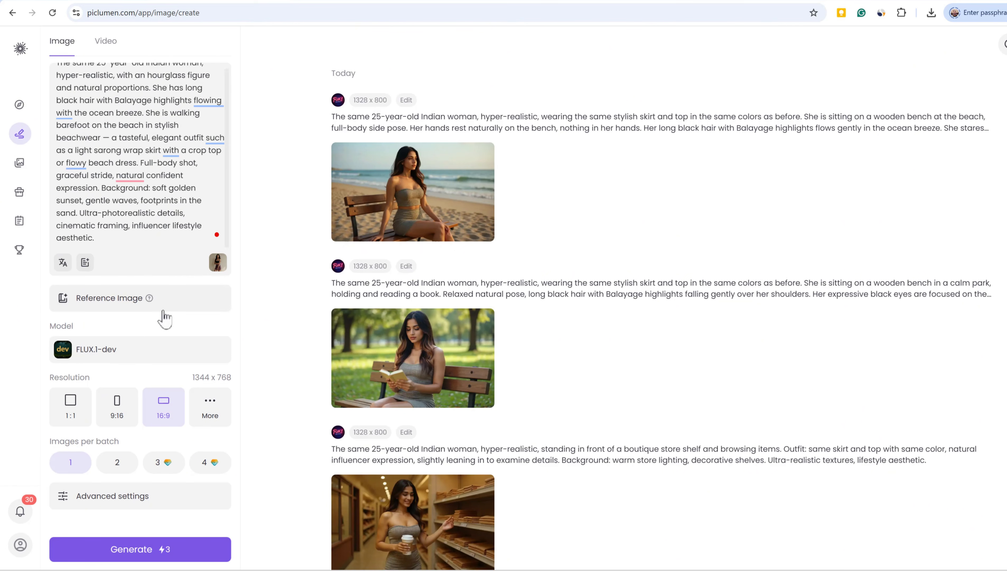
click(117, 462)
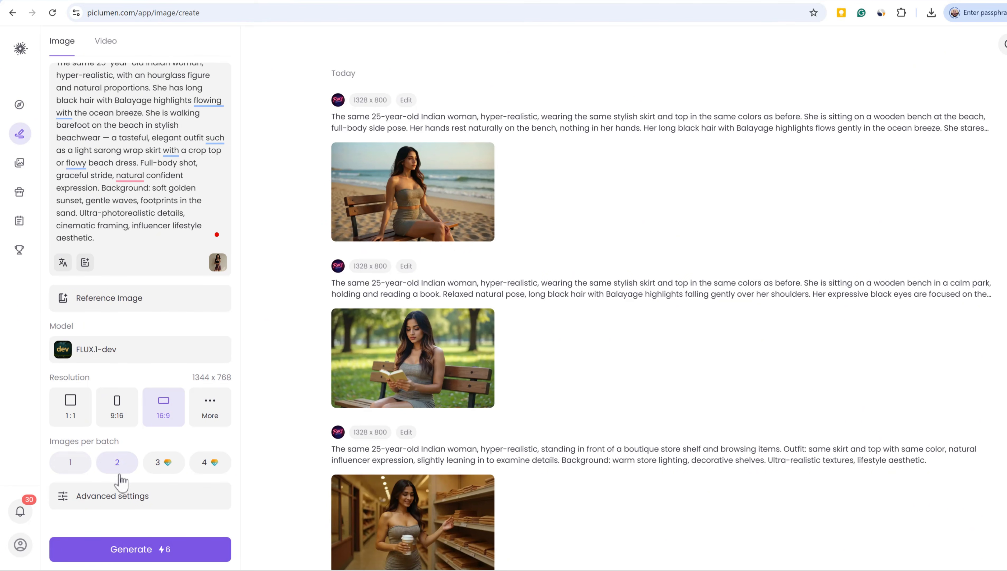
click(132, 549)
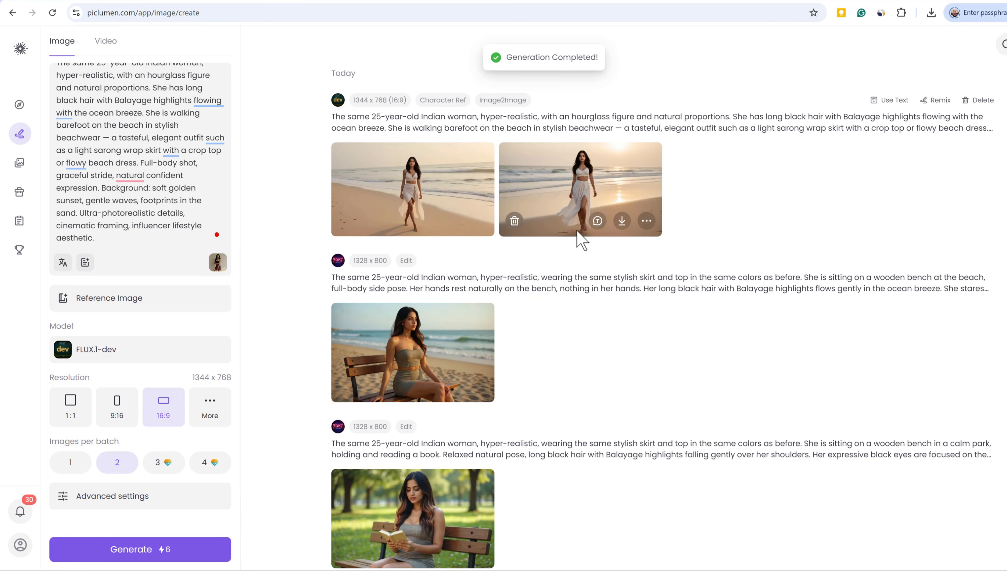
View both generated images of her walking on the beach at full size
click(427, 188)
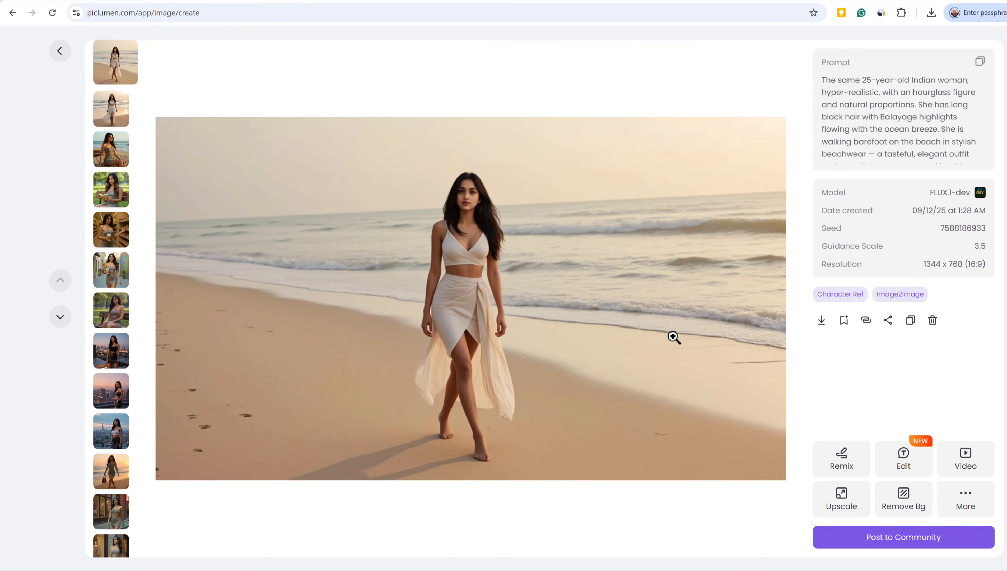
key(Escape)
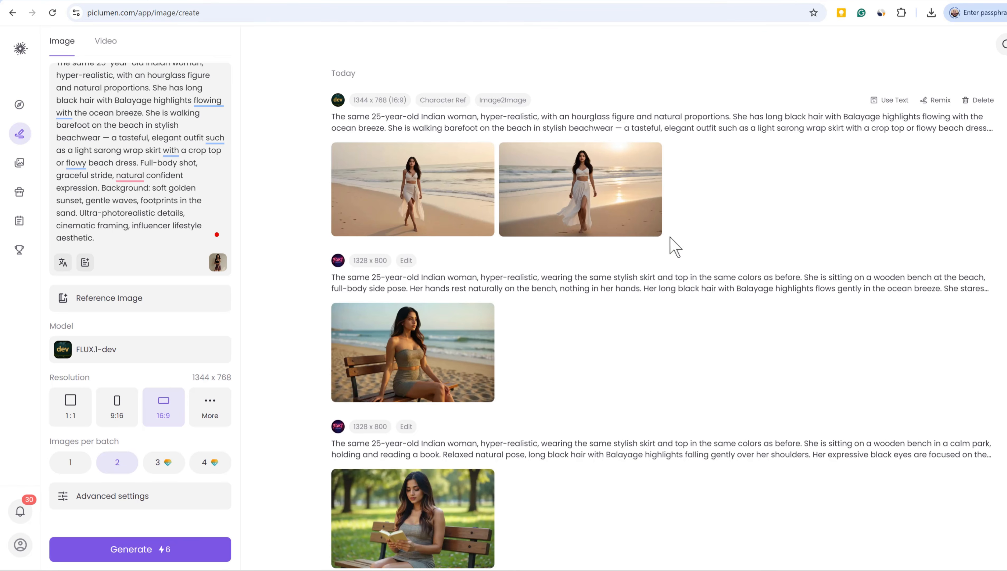
click(612, 206)
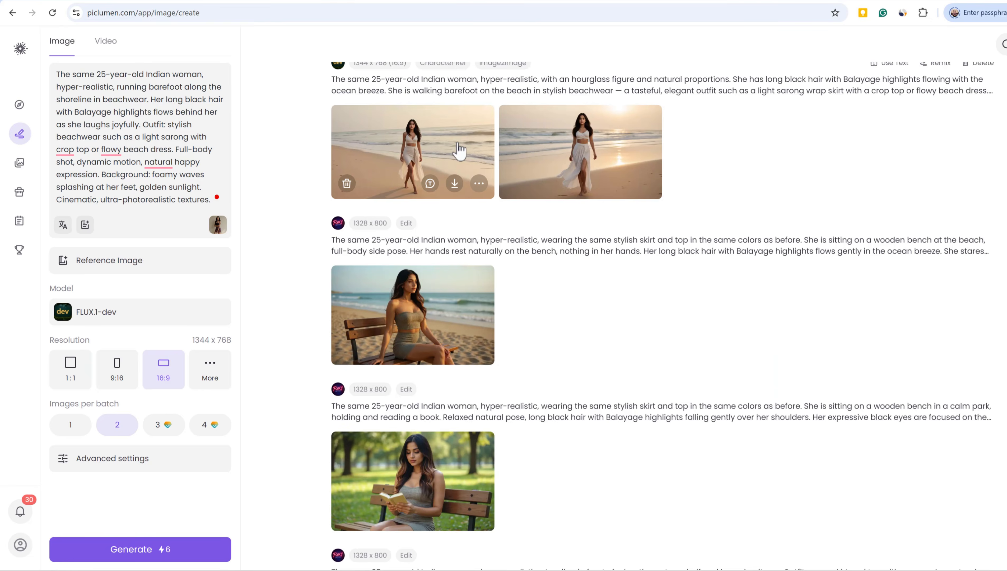
Generate an edit of the first beach walking image using the barefoot shoreline running prompt, adding "She is wearing same dress with same color"
click(460, 150)
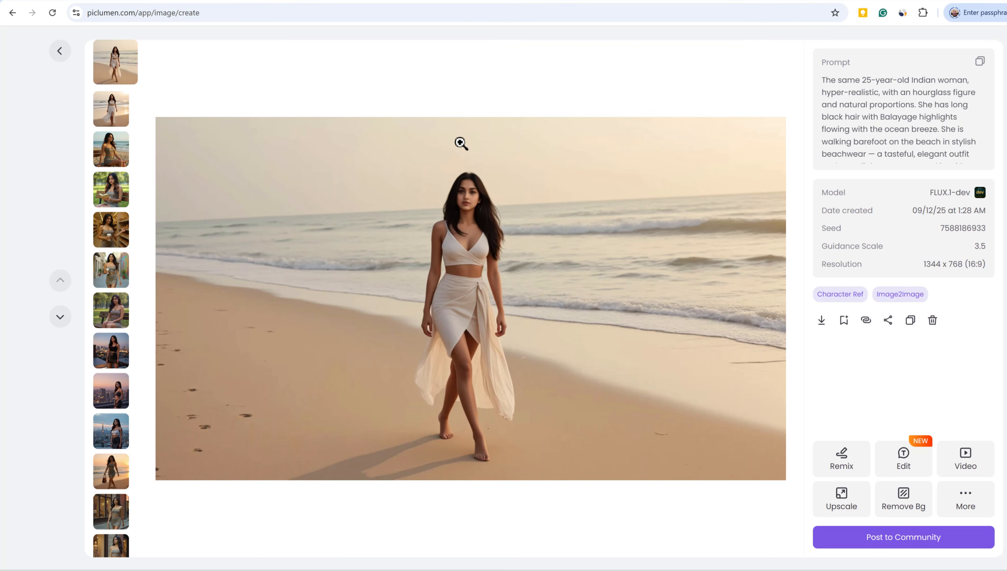
click(893, 454)
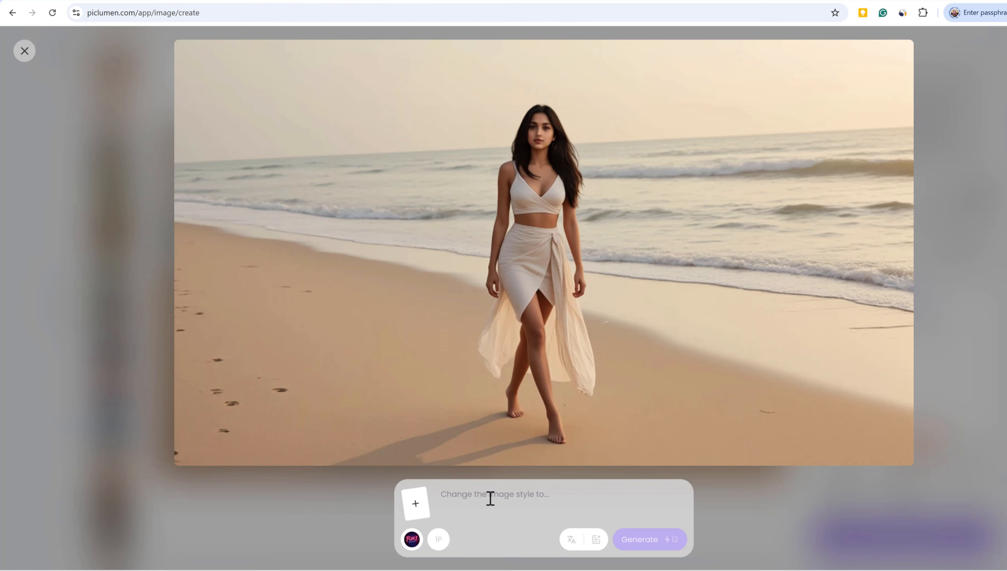
key(ctrl+v)
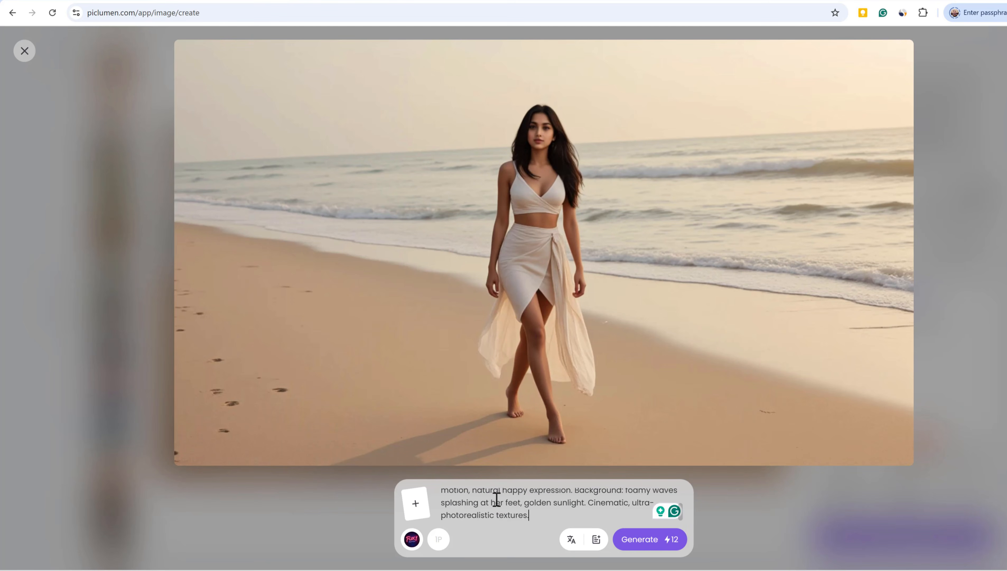
scroll(566, 514, up, 3)
scroll(575, 512, down, 3)
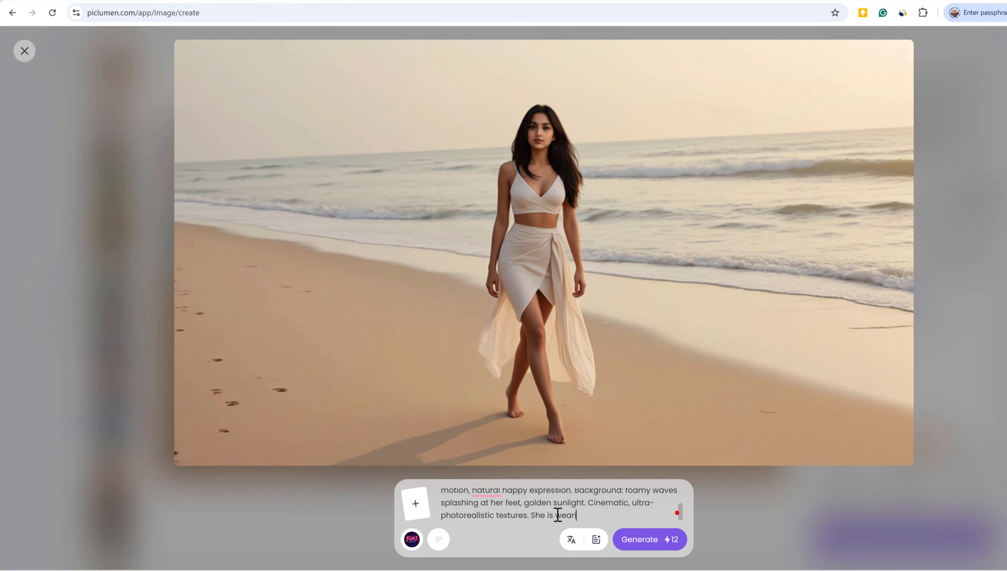
text(color)
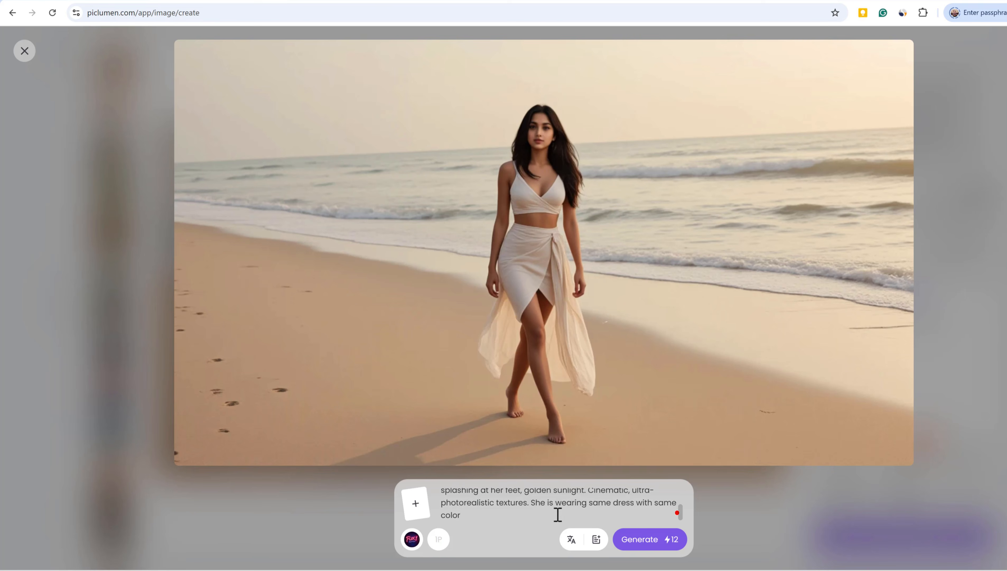
click(656, 543)
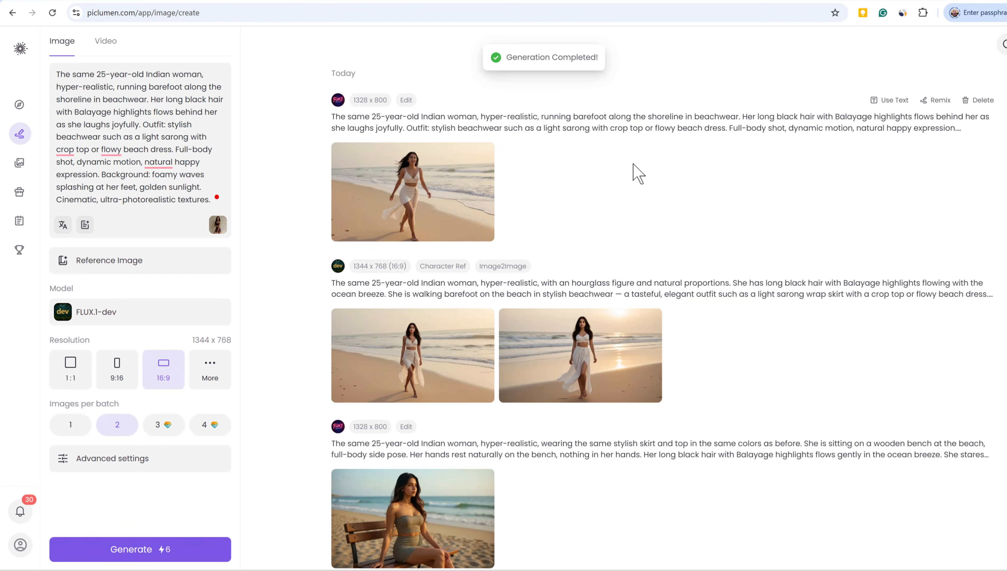
Generate an edit of the shoreline running image with her running joyfully toward the camera, adding "with same dress and same color" to the prompt
click(461, 195)
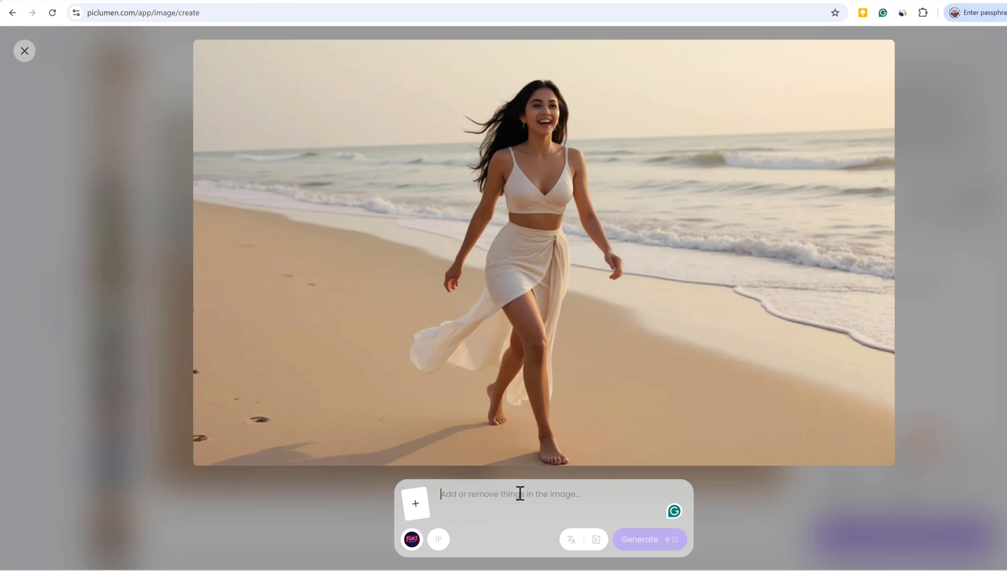
key(ctrl+v)
text(with )
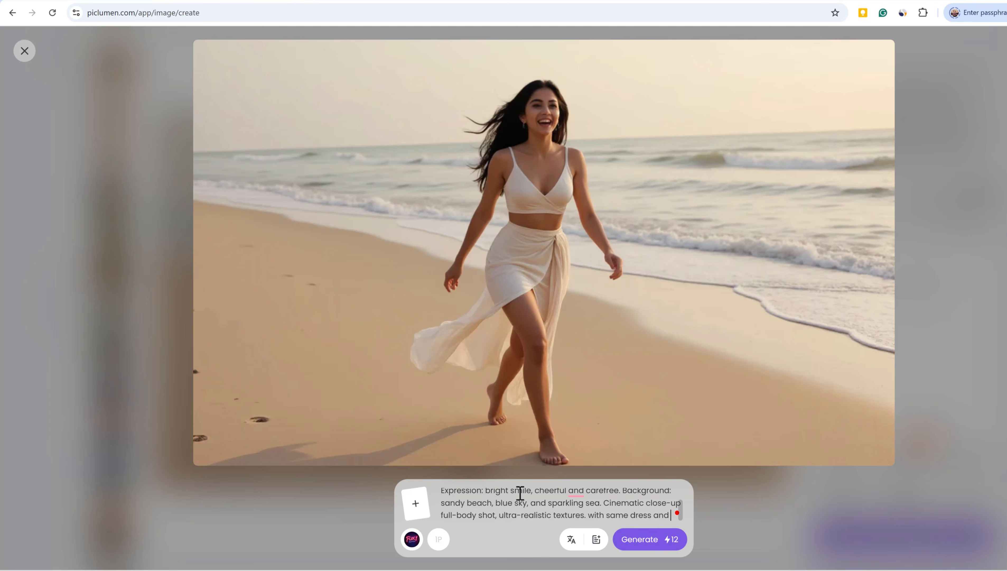
text(same color)
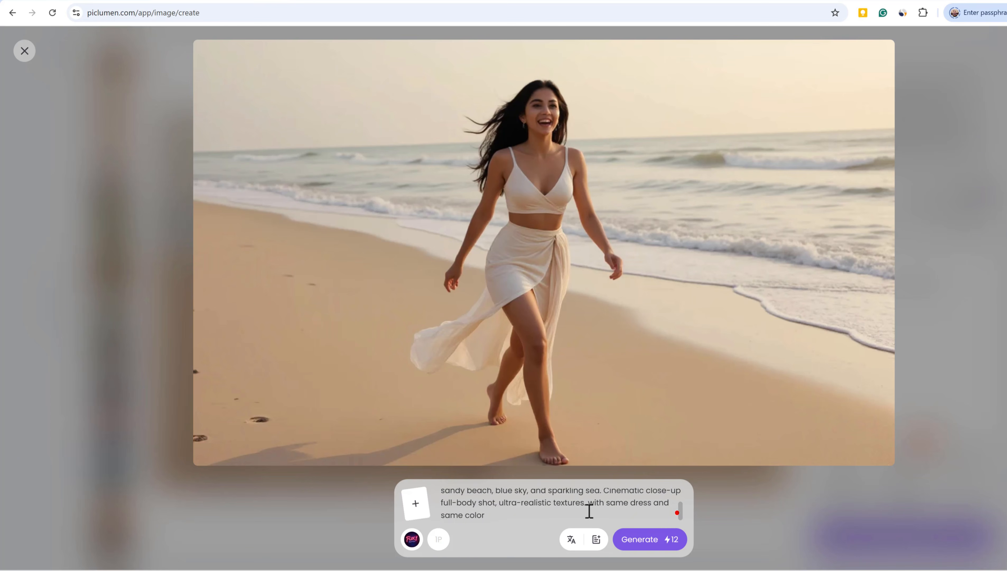
click(650, 540)
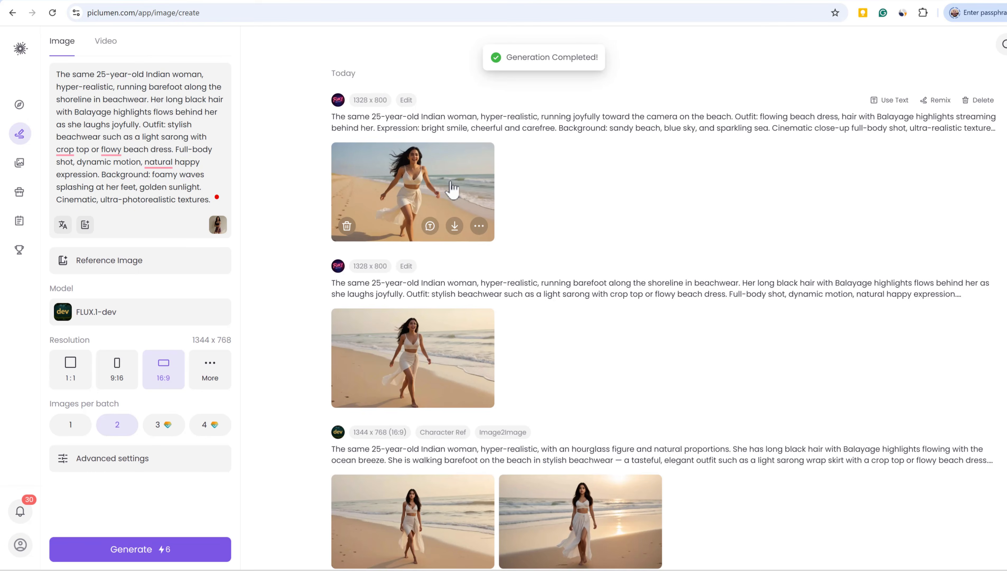
View the image of her running toward the camera and review the earlier images in the generation history
click(452, 189)
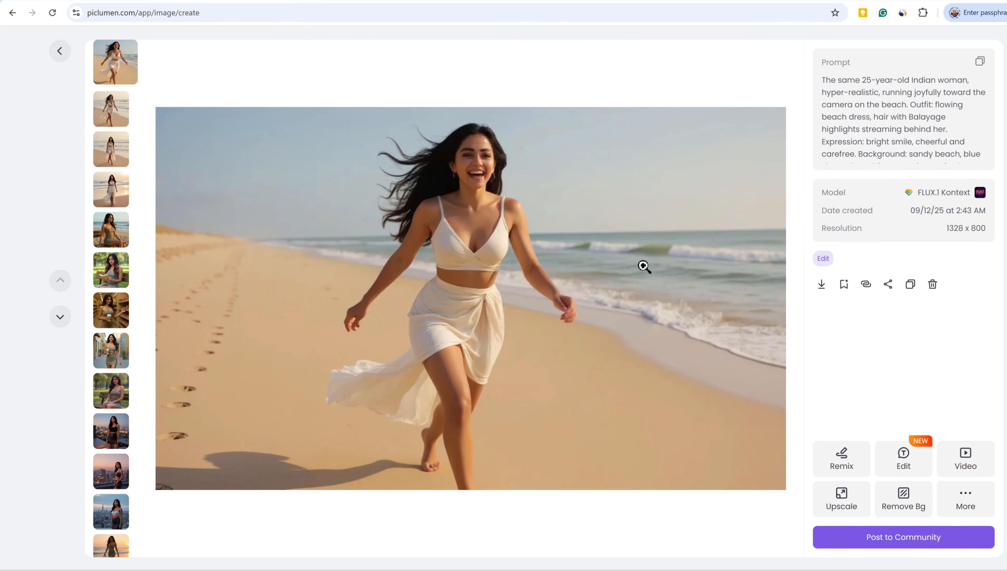
scroll(438, 365, down, 3)
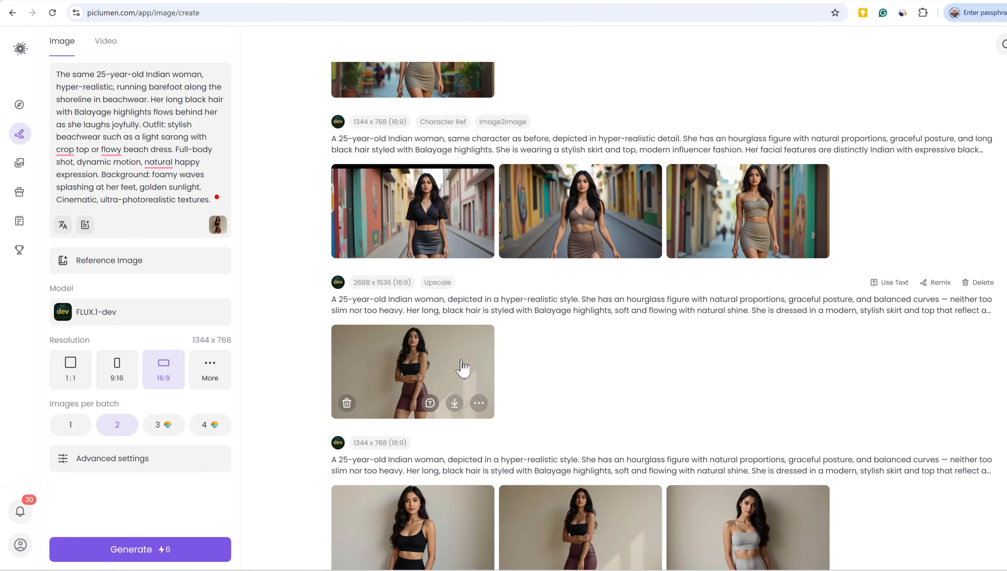
scroll(780, 378, up, 2)
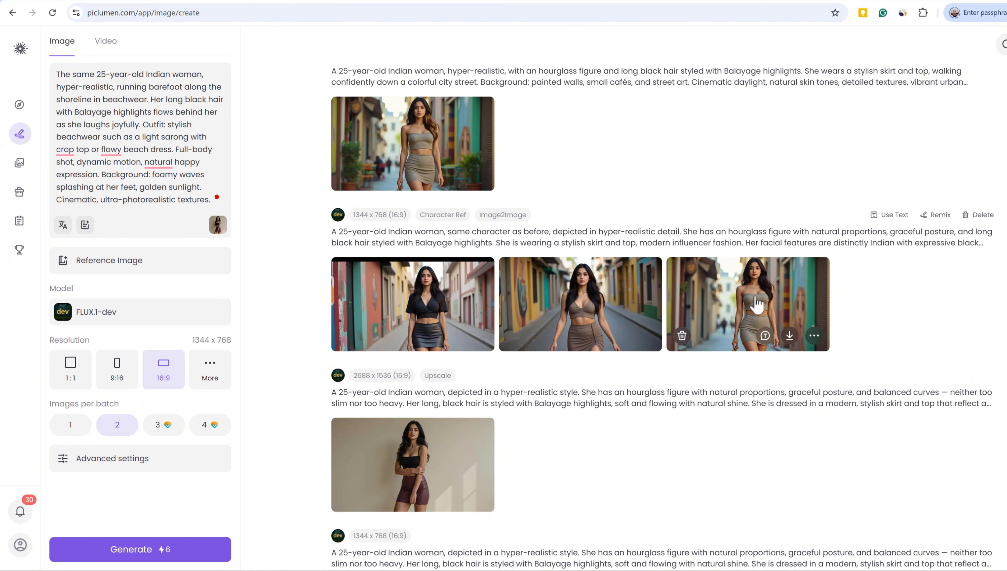
scroll(761, 302, up, 3)
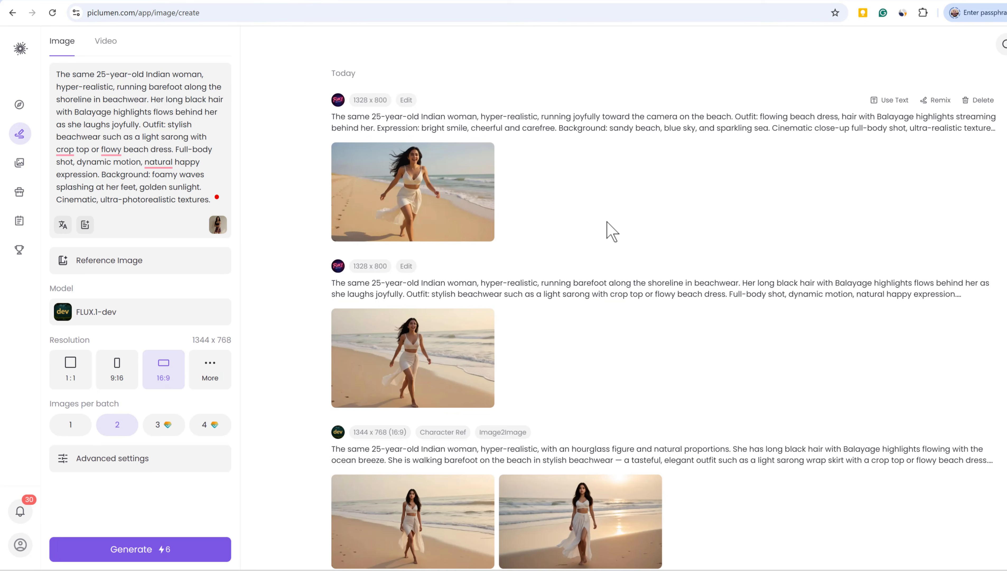
Upscale the image of her running toward the camera with an increased redraw strength
click(433, 184)
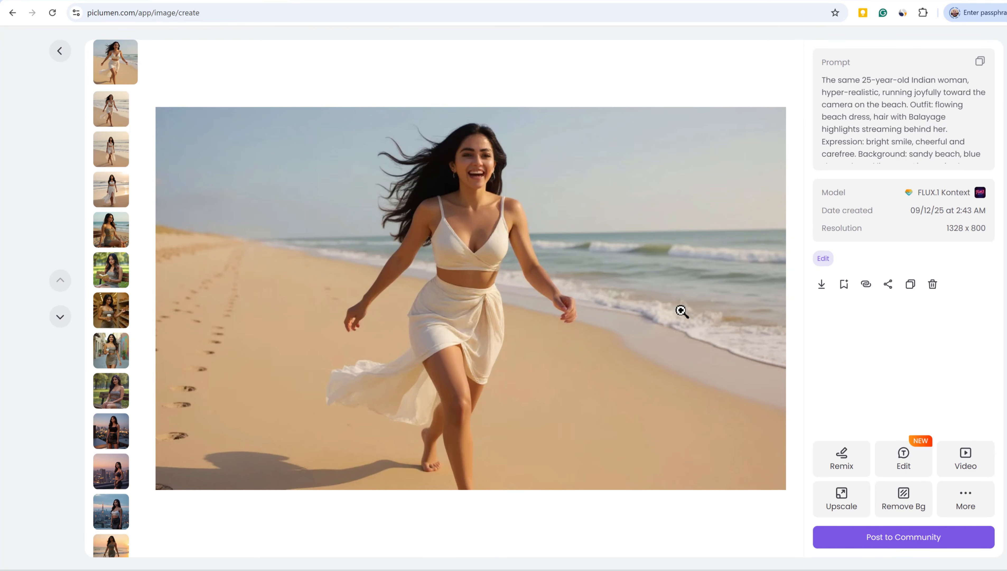
click(842, 504)
drag(530, 325, 626, 327)
click(631, 358)
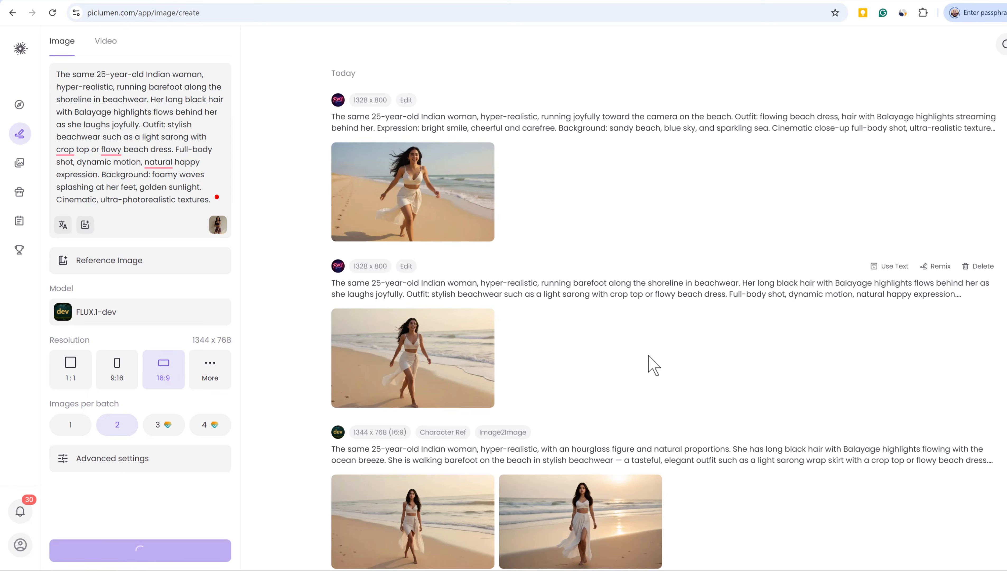
Upscale the image of her running barefoot along the shoreline by 2.0x with an increased redraw strength
scroll(439, 325, down, 5)
click(439, 325)
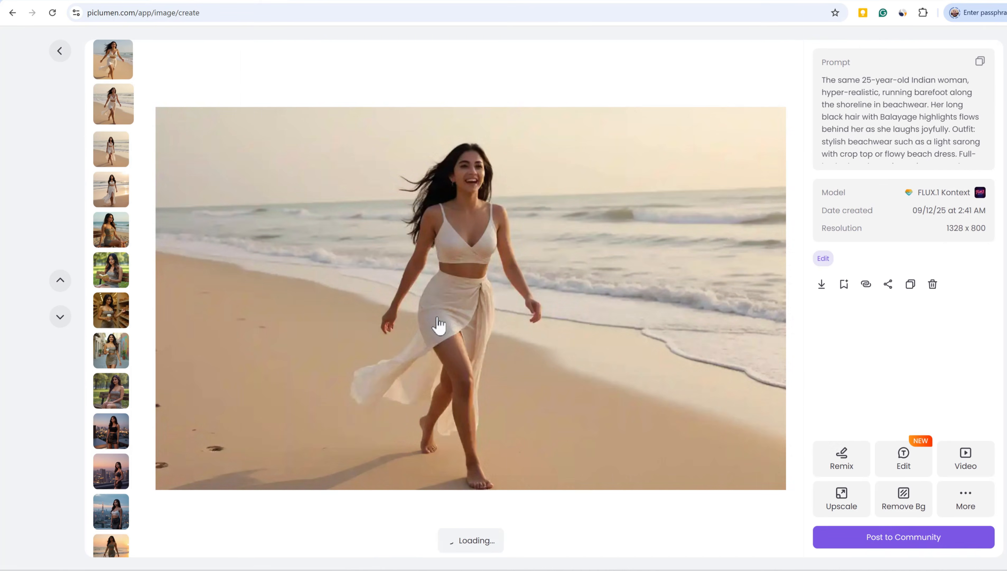
click(853, 500)
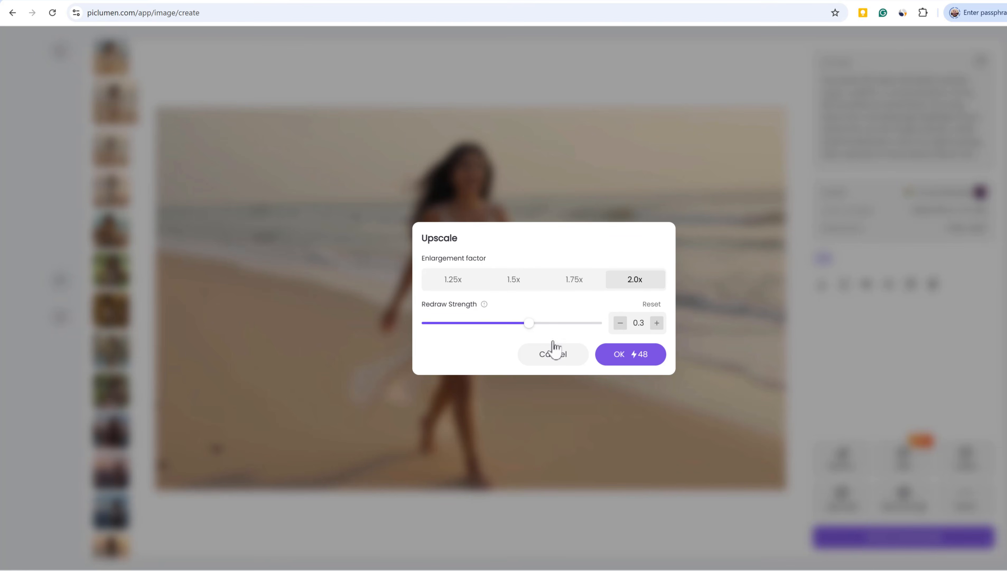
click(657, 323)
click(658, 323)
click(644, 355)
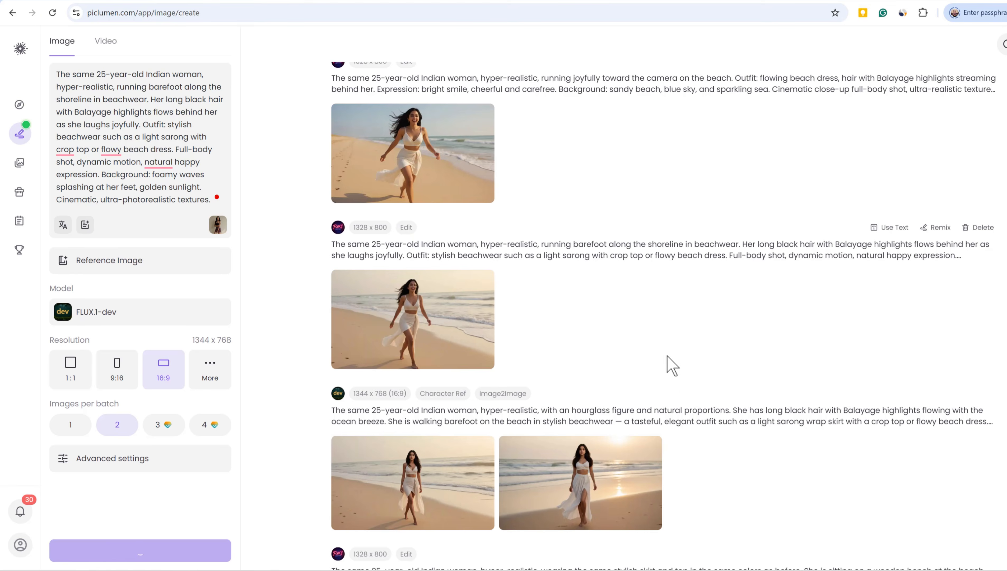
Download the 1344 x 768 edited image of her walking down the colorful city street
scroll(695, 362, down, 10)
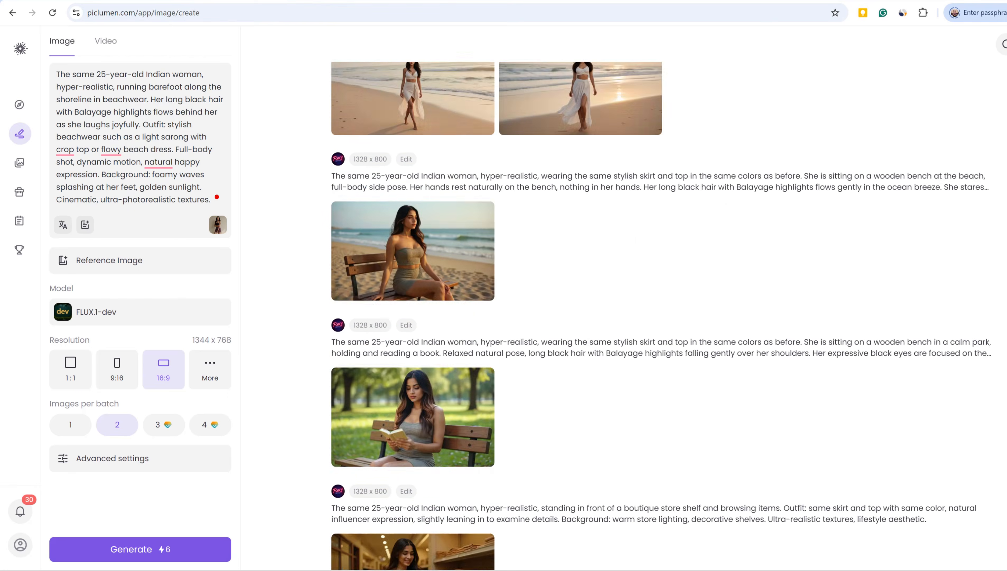
scroll(456, 409, down, 15)
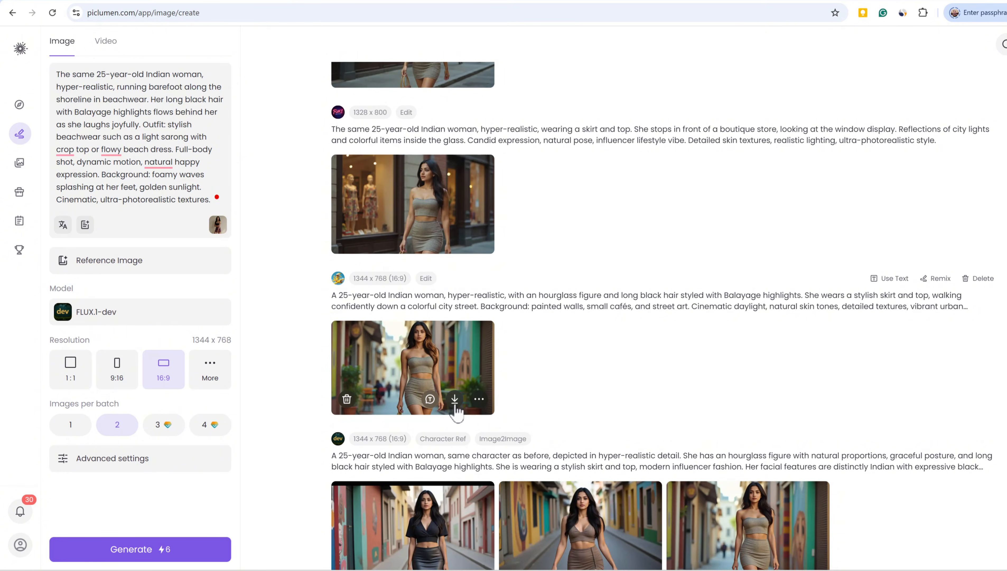
click(456, 401)
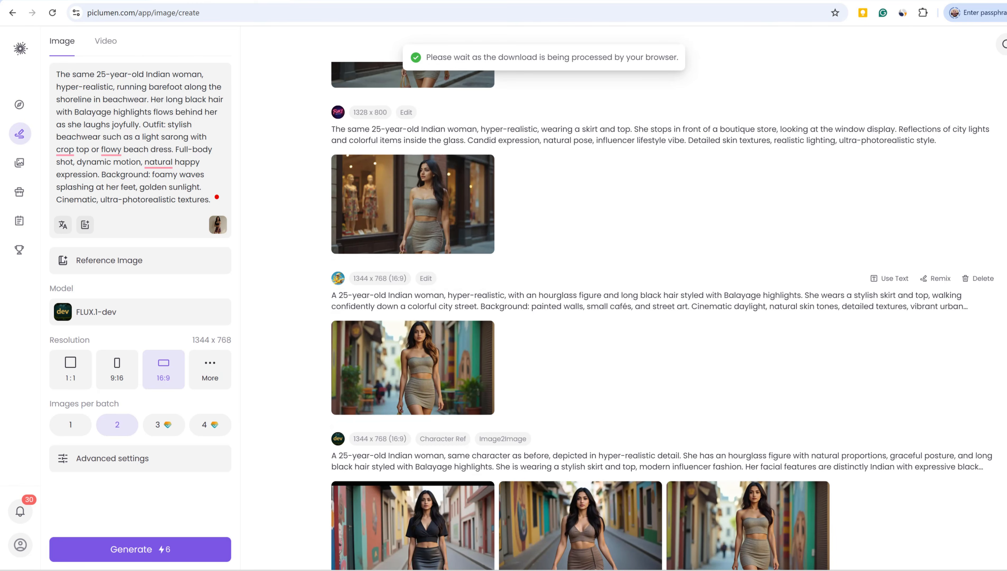
scroll(456, 232, up, 10)
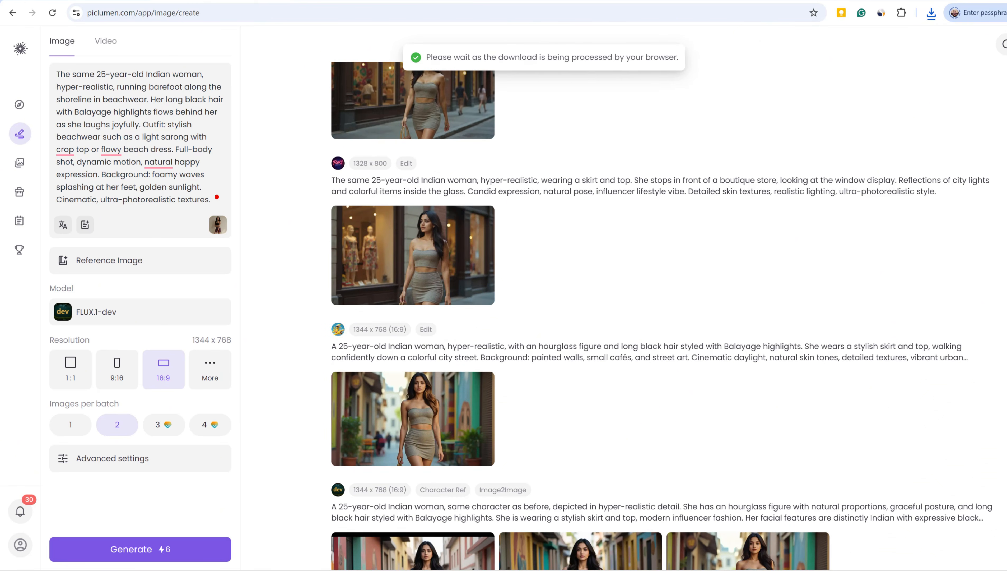
Download the upscaled boutique window, sunset beach and coffee shop images, allowing the site to download multiple files
click(456, 226)
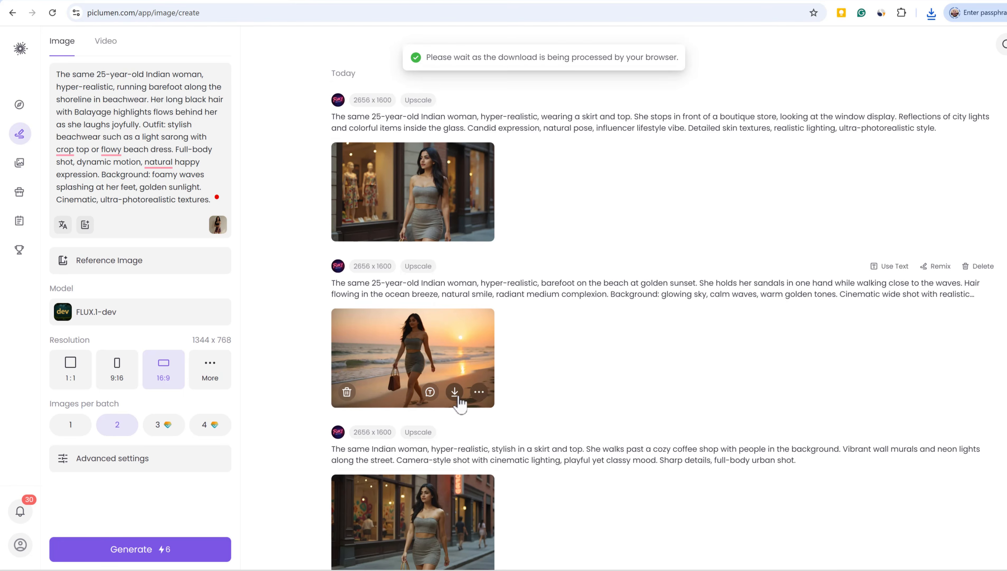
click(455, 393)
scroll(460, 400, down, 3)
click(454, 465)
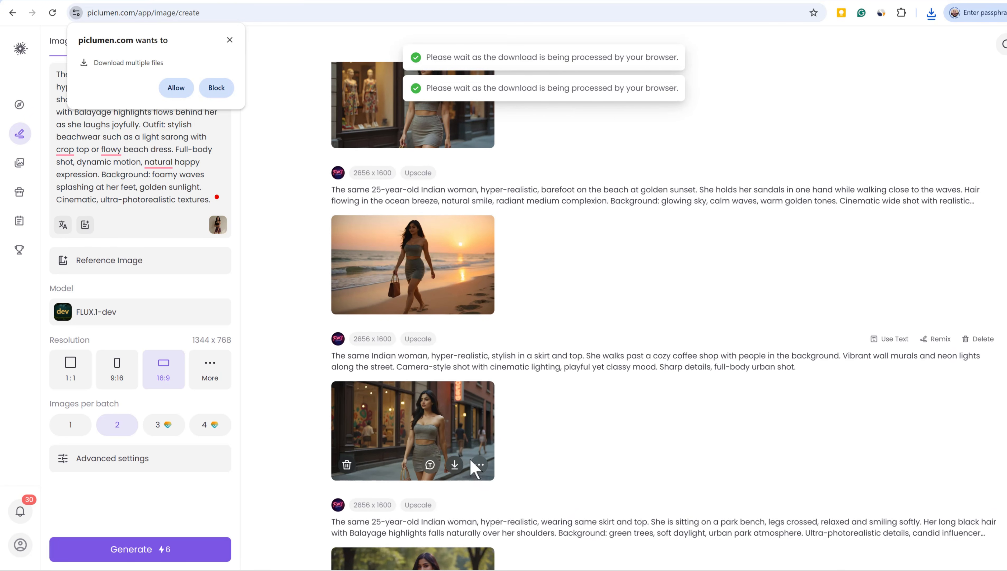
scroll(532, 443, down, 3)
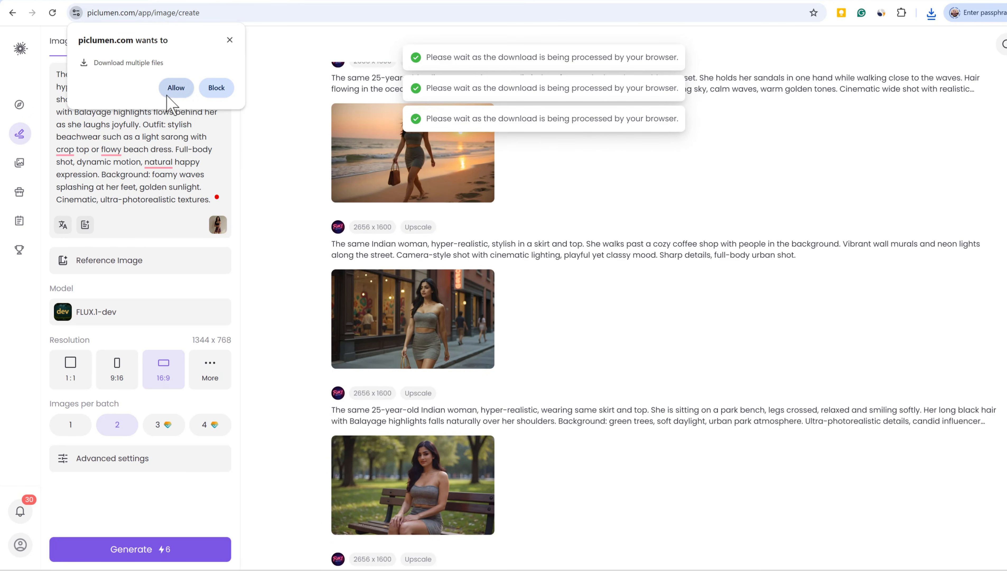
click(176, 87)
Download the upscaled images of her on the park bench, holding takeaway coffee on the street, and browsing the boutique store shelf
scroll(489, 505, down, 5)
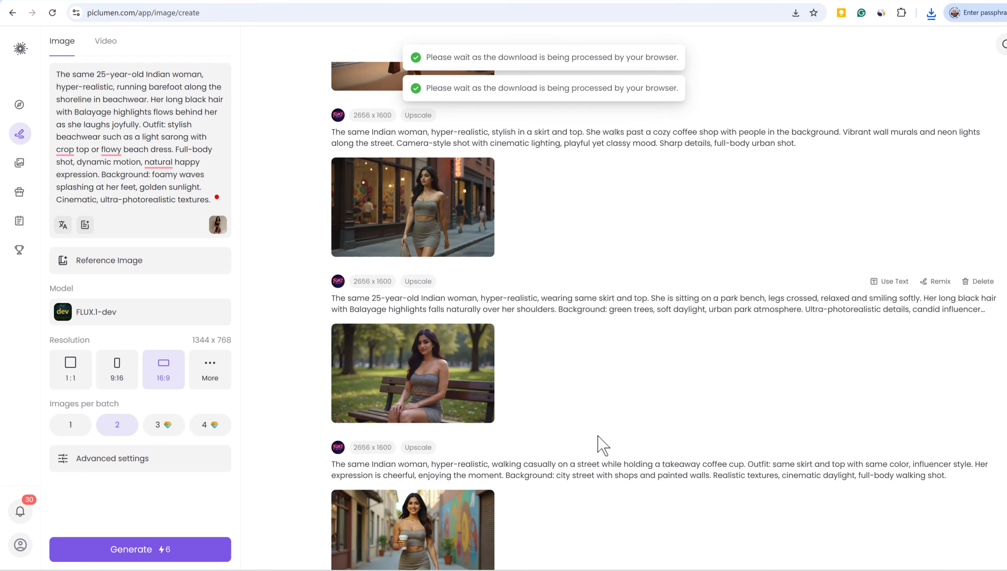
click(456, 500)
scroll(580, 432, down, 5)
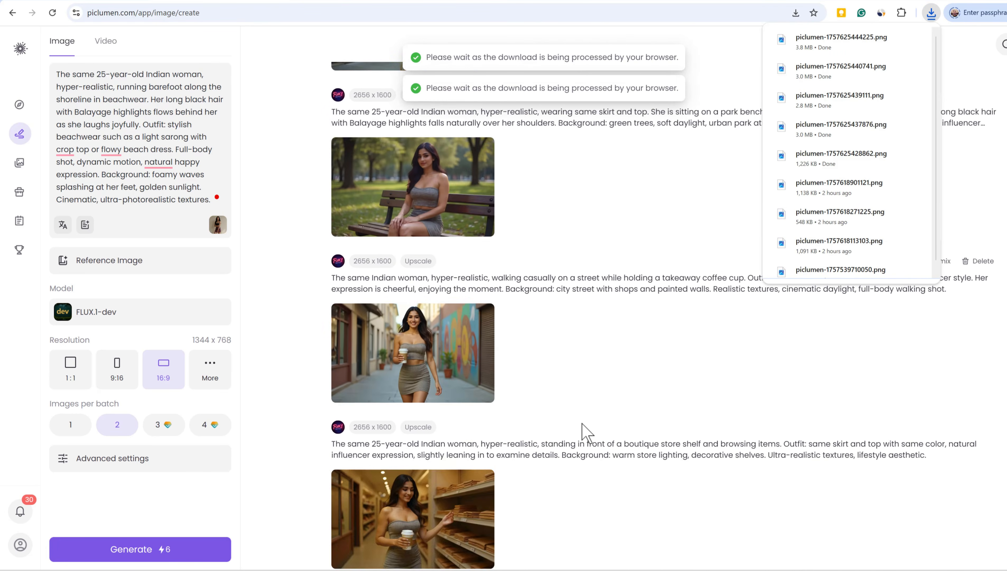
click(454, 464)
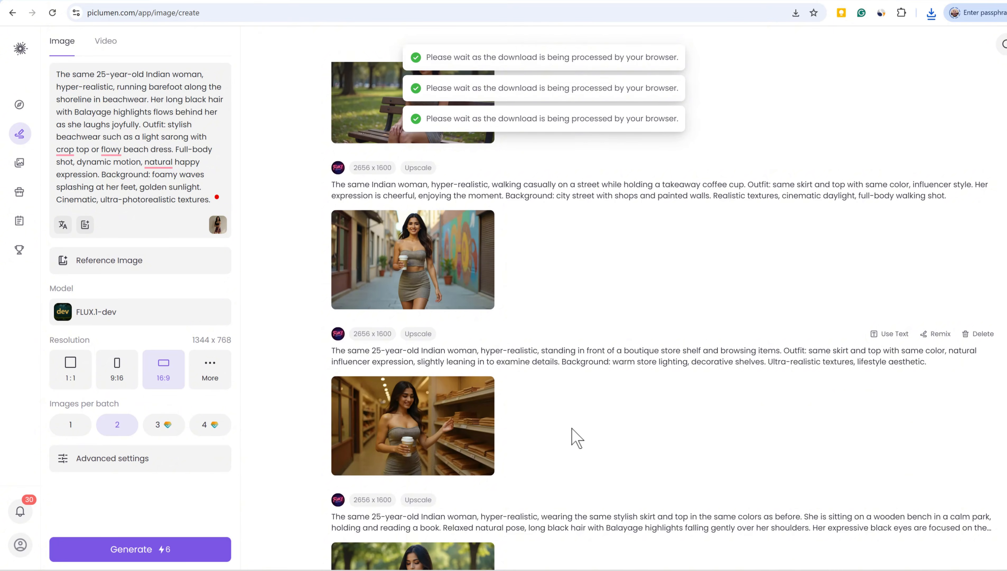
scroll(571, 435, down, 5)
click(456, 440)
Download the upscaled images of her reading in the park, sitting on the beach bench, and running on the beach
scroll(591, 403, down, 1)
scroll(591, 403, down, 4)
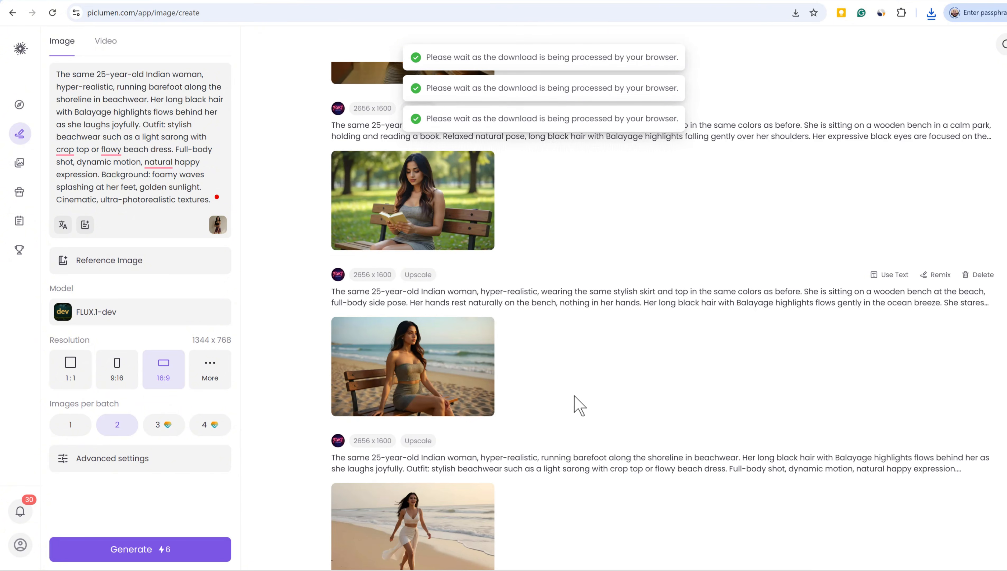
click(453, 405)
scroll(588, 392, down, 5)
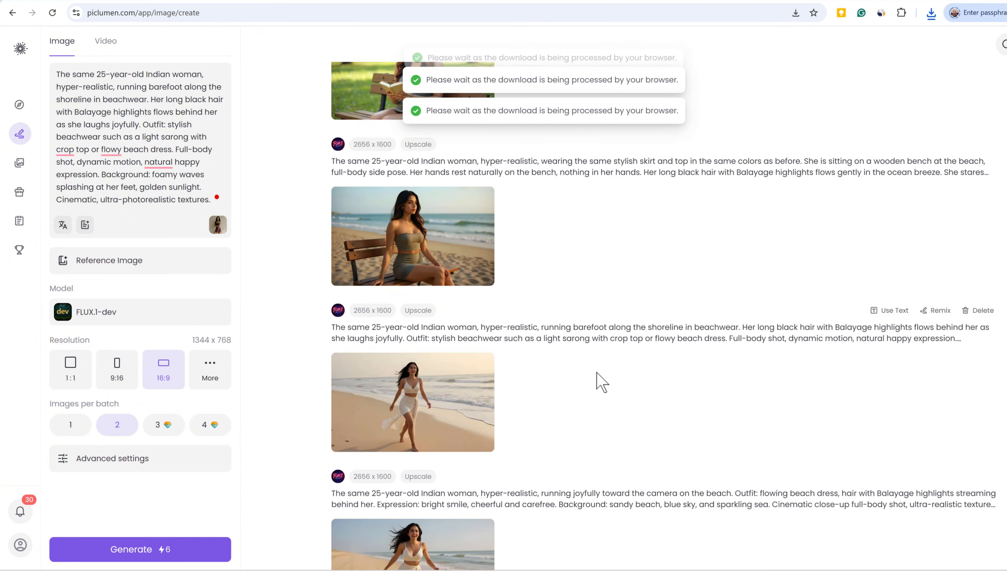
click(455, 362)
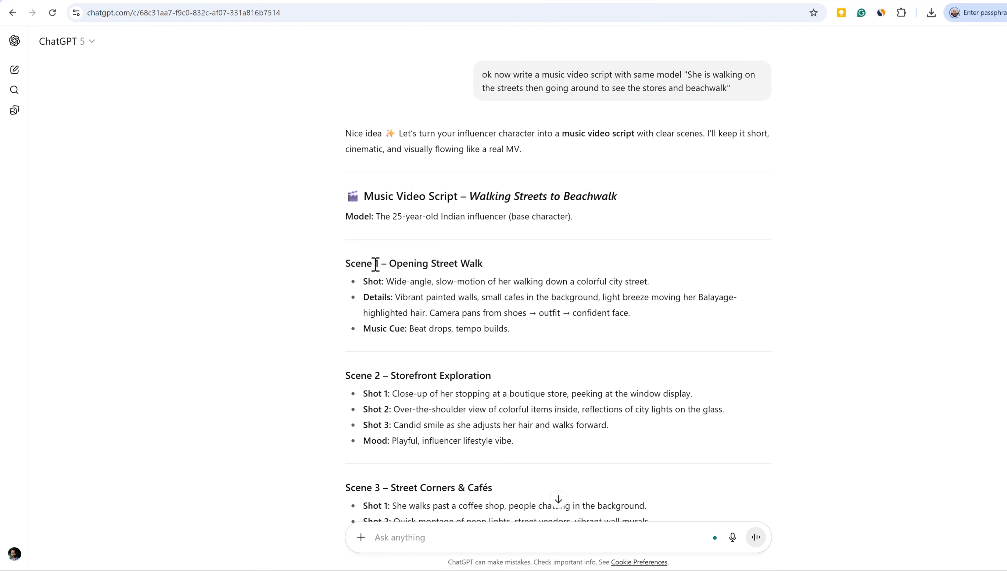
Ask ChatGPT for a video gen prompt from Scene 1 – Opening Street Walk, with a cheerful walk, the camera following from the front and zooming out
drag(341, 262, 562, 300)
right_click(562, 303)
click(584, 316)
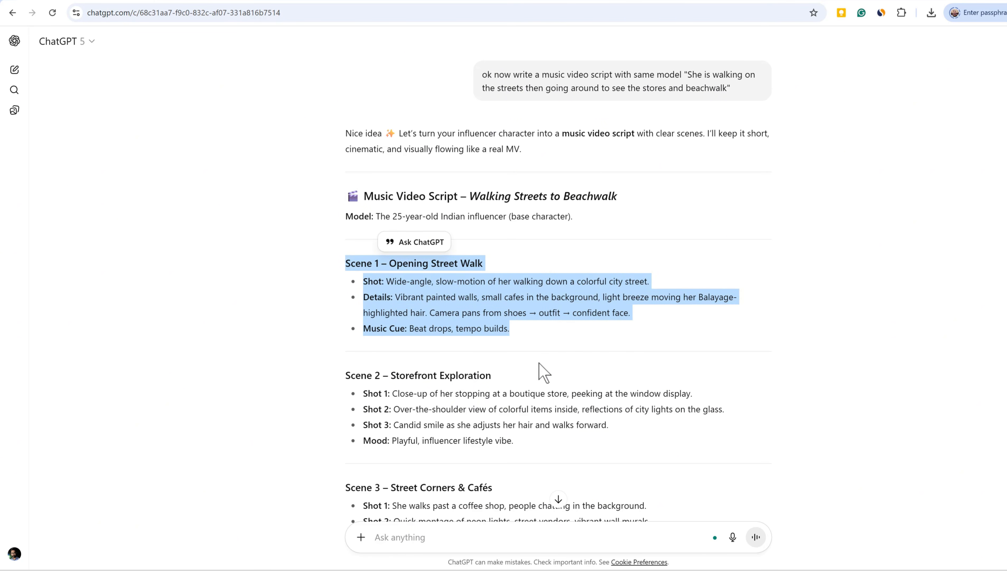
click(514, 543)
key(ctrl+v)
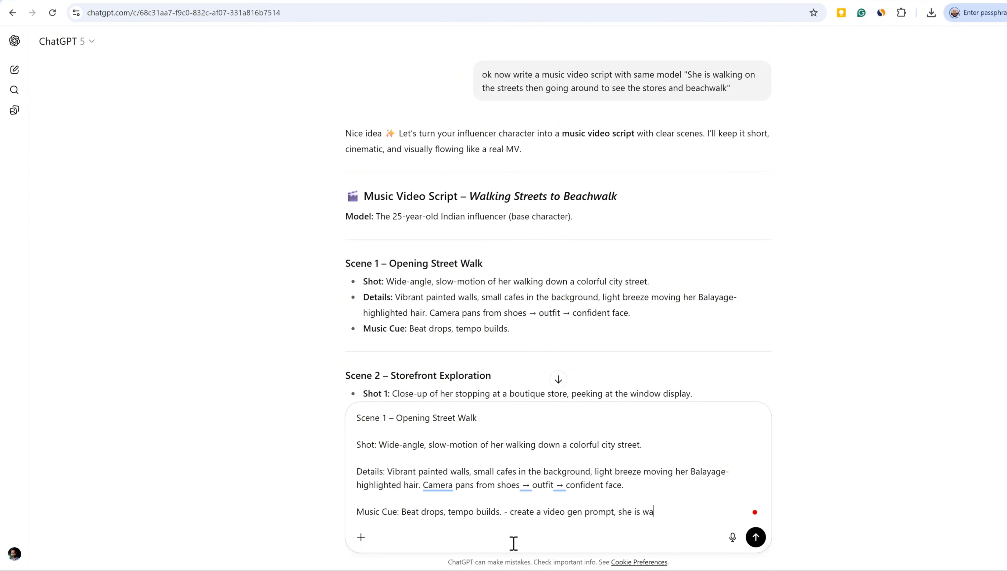
text(on the street and cheerful, camera follows her from the front a)
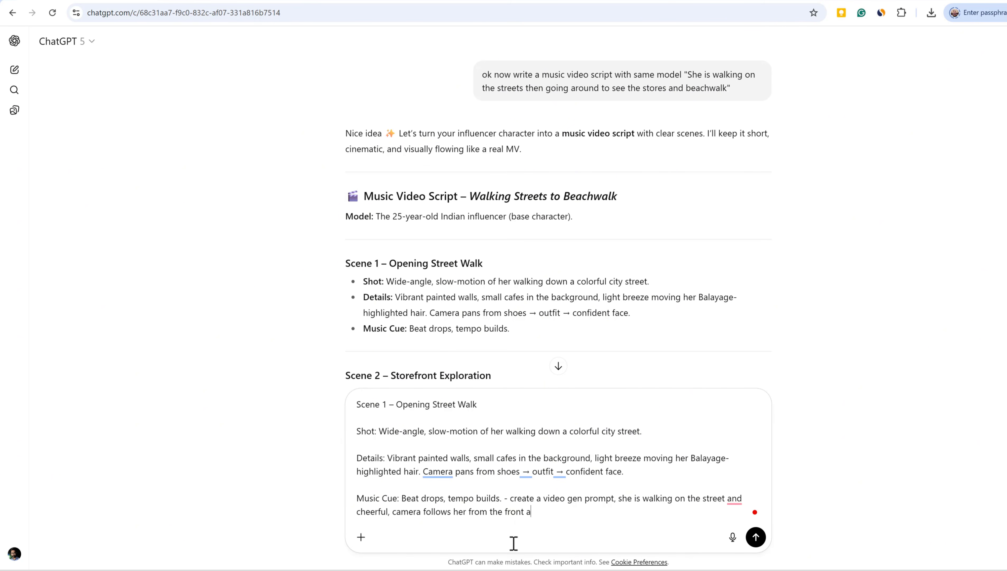
text(nd then zoom out)
key(Return)
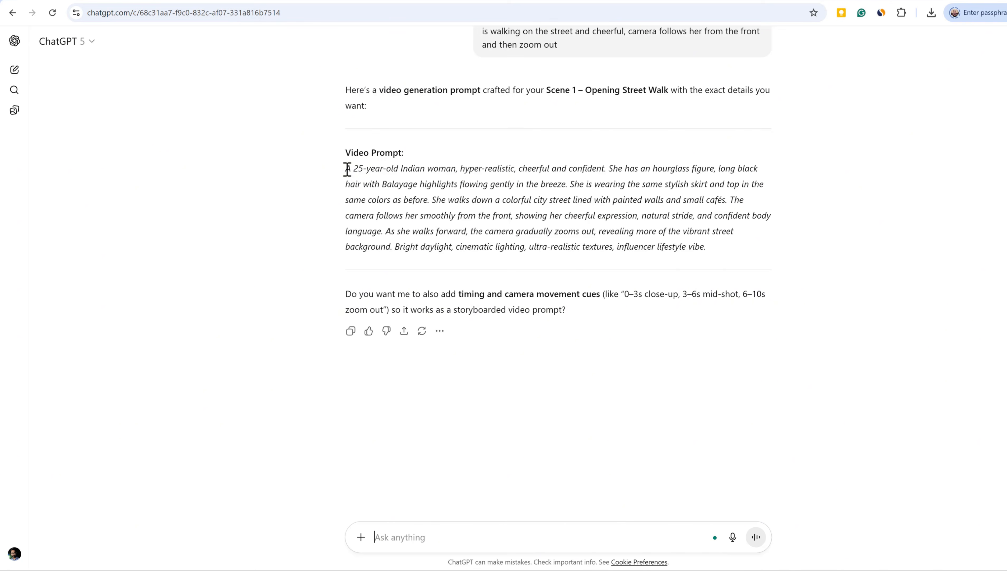
Copy the full video prompt text from the ChatGPT reply
triple_click(378, 184)
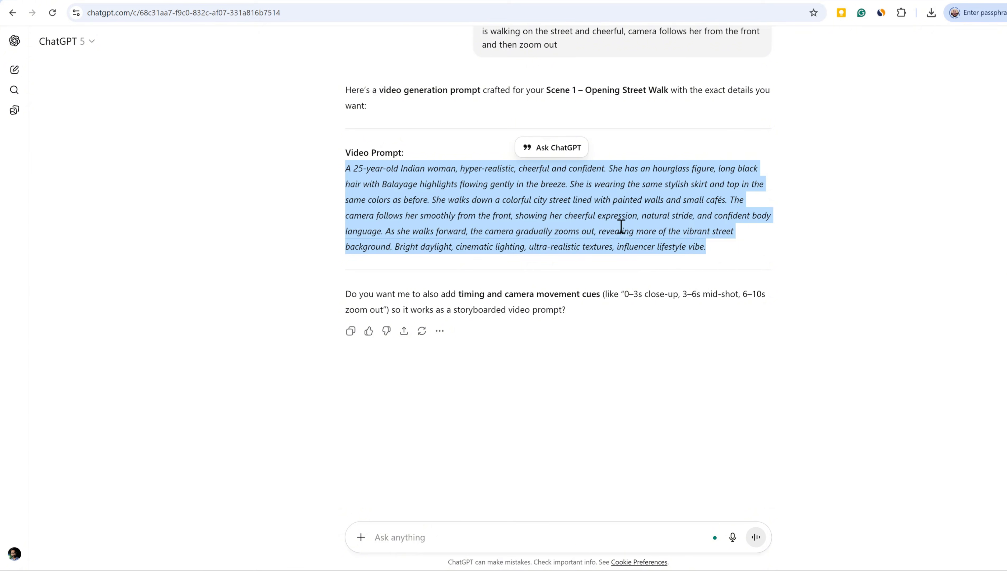
right_click(541, 192)
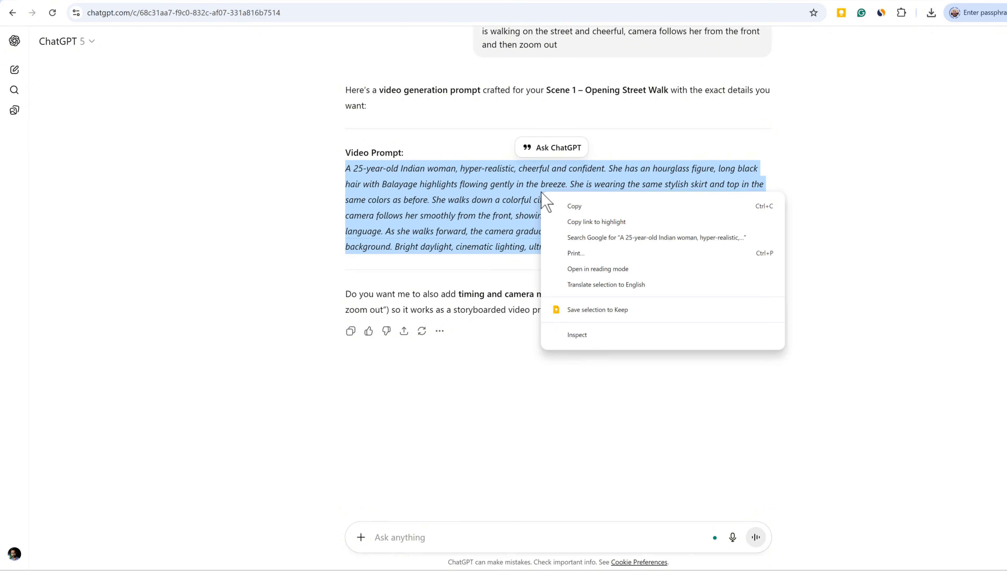
click(555, 203)
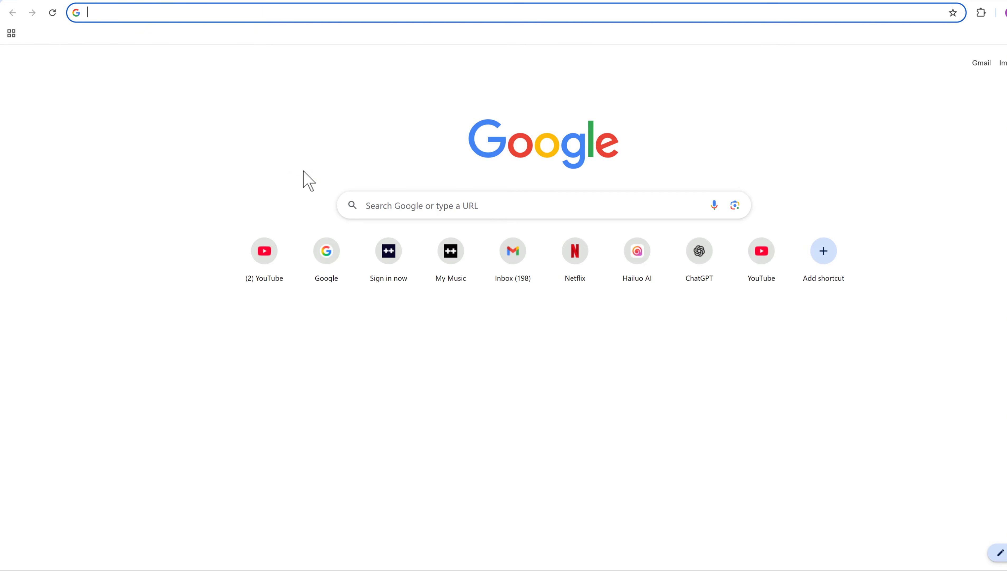
Search for google flow in the other browser window, enter Google Flow and create a new project
text(google f)
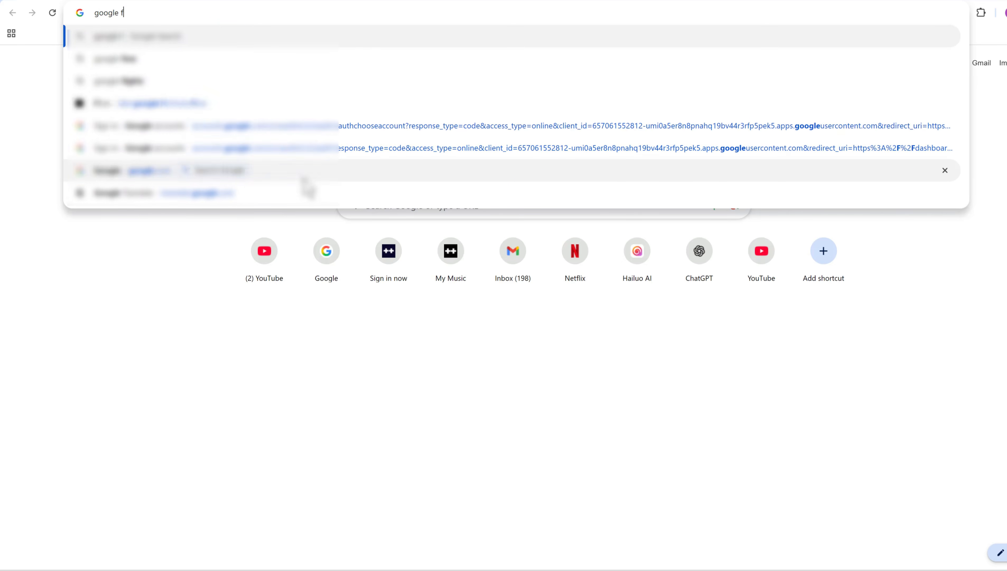
text(low)
key(Return)
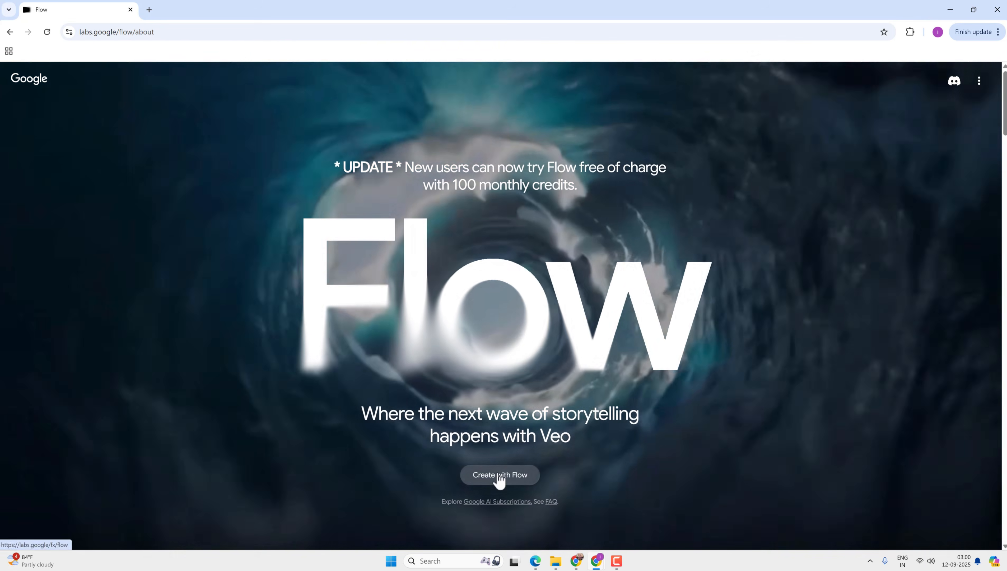
click(499, 473)
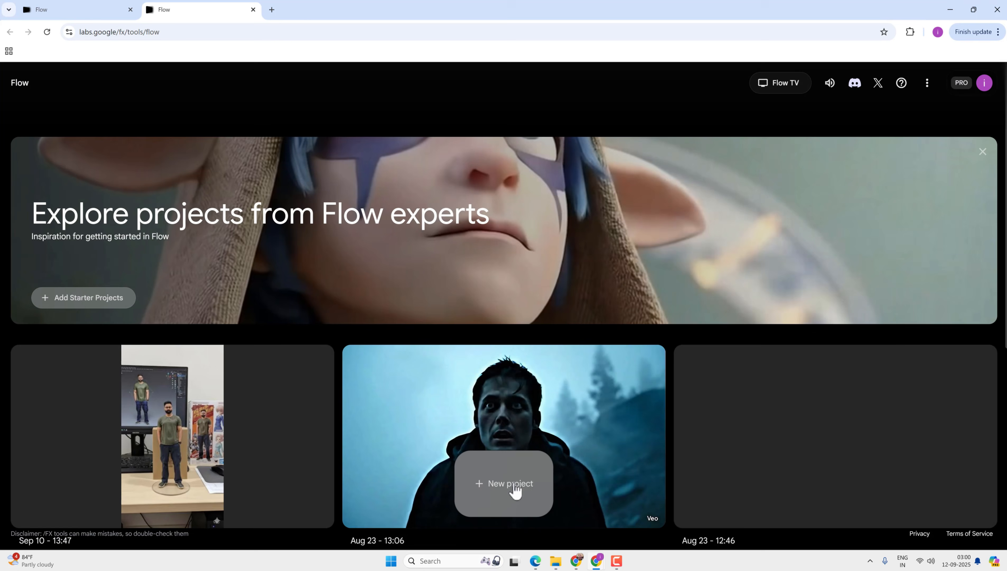
click(514, 487)
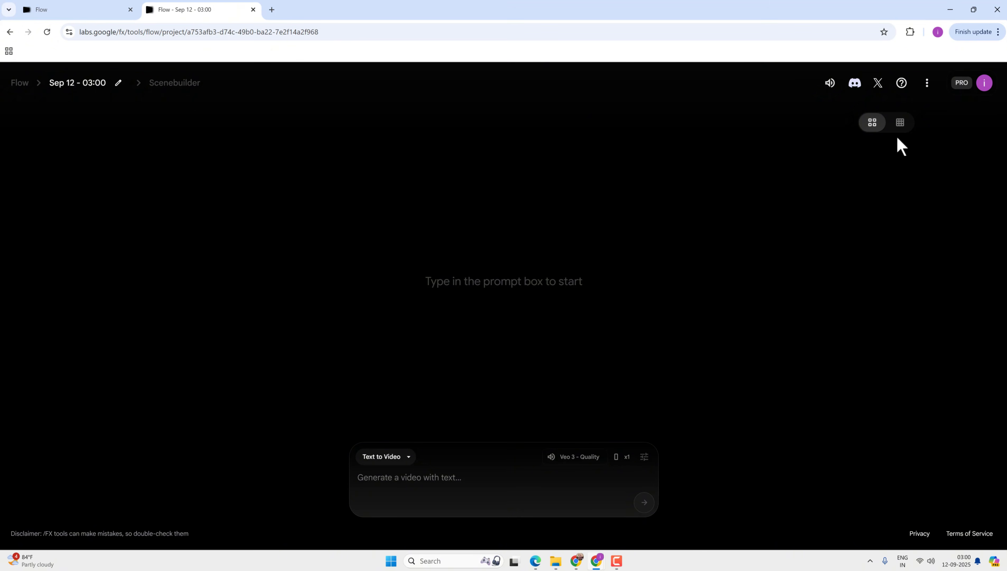
Check the account's remaining AI credits and switch the generation mode to Frames to Video
click(961, 85)
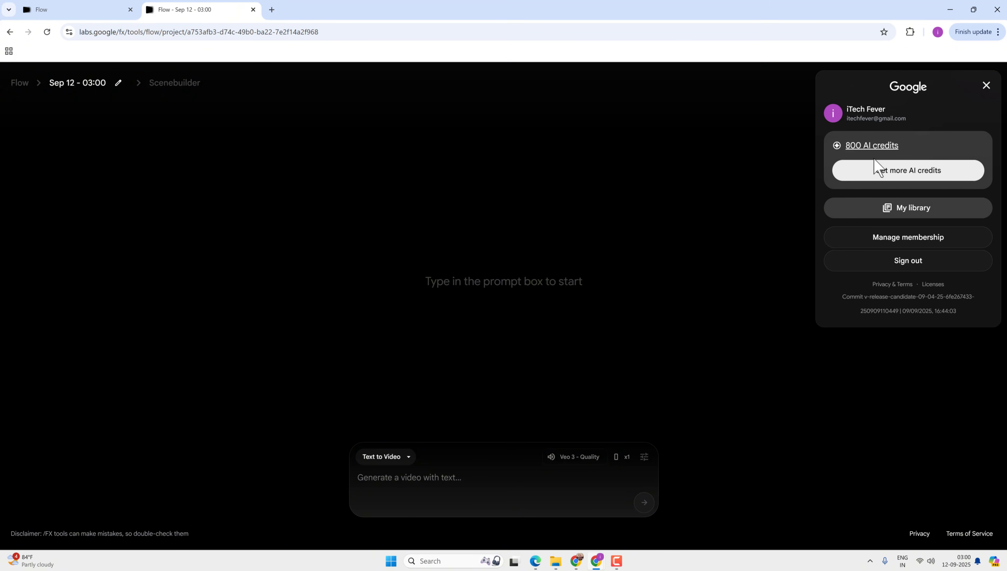
click(788, 358)
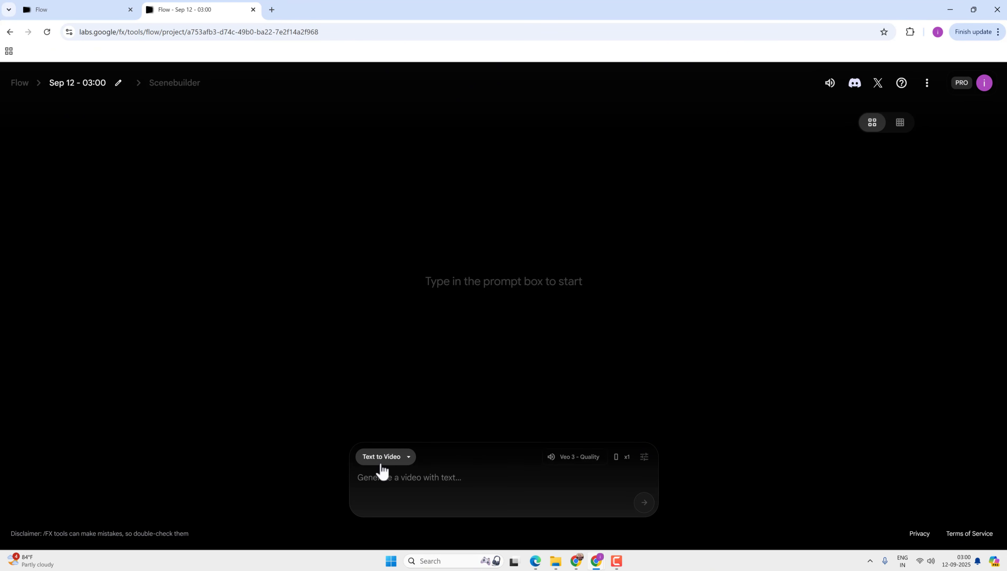
click(381, 465)
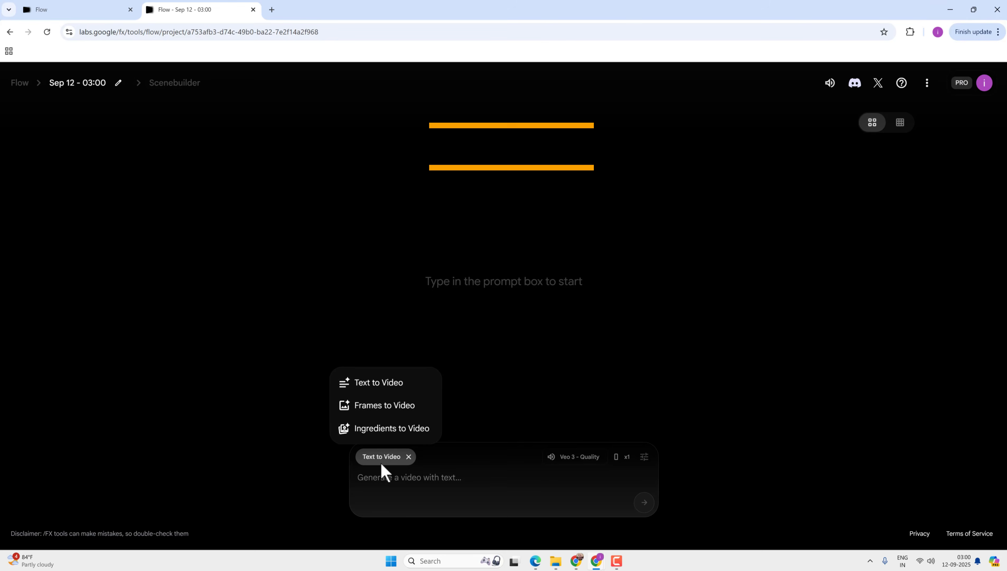
click(383, 408)
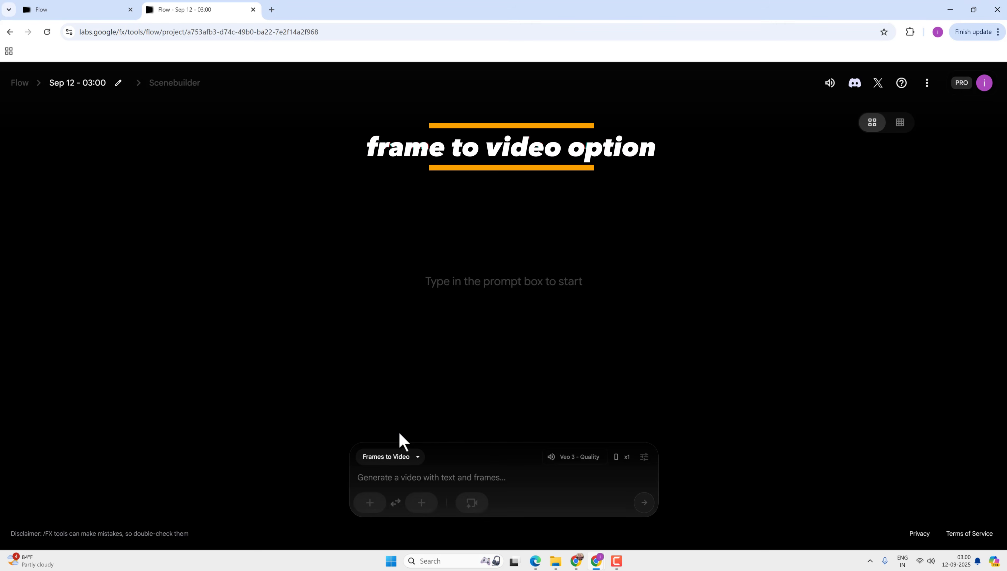
click(429, 479)
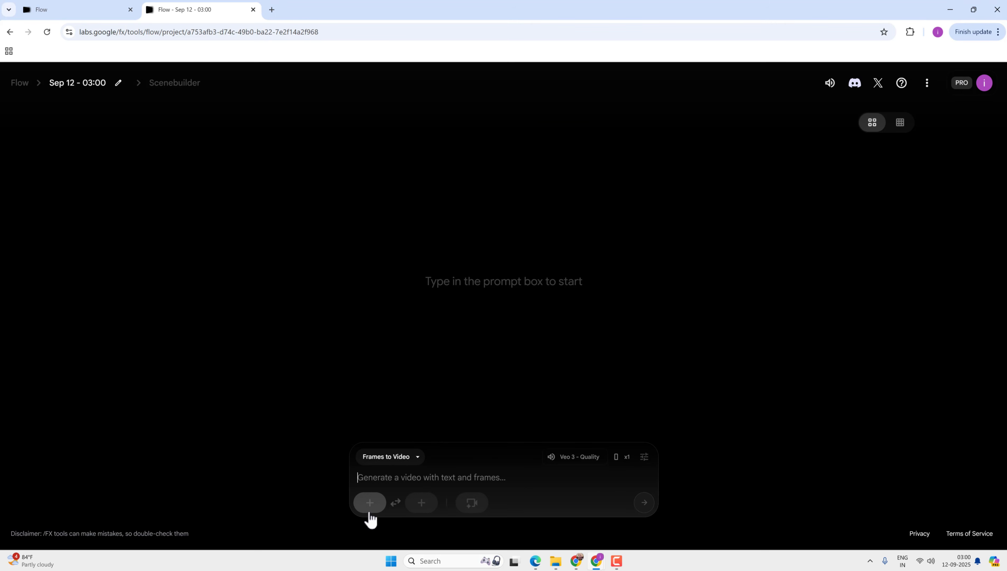
Upload piclumen-1757625428862.png as the start frame with a landscape crop, and paste the copied street walk video prompt
click(369, 502)
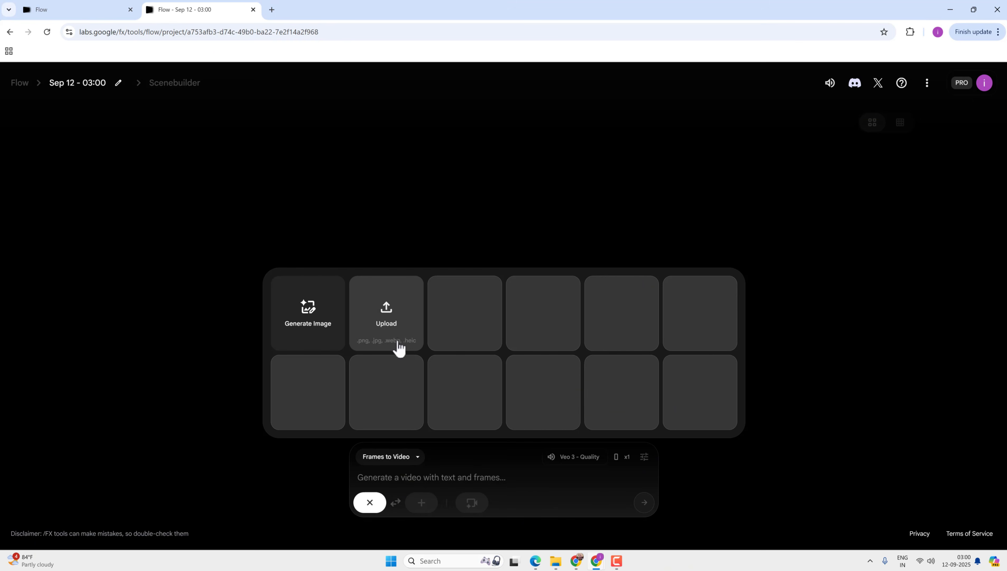
click(399, 345)
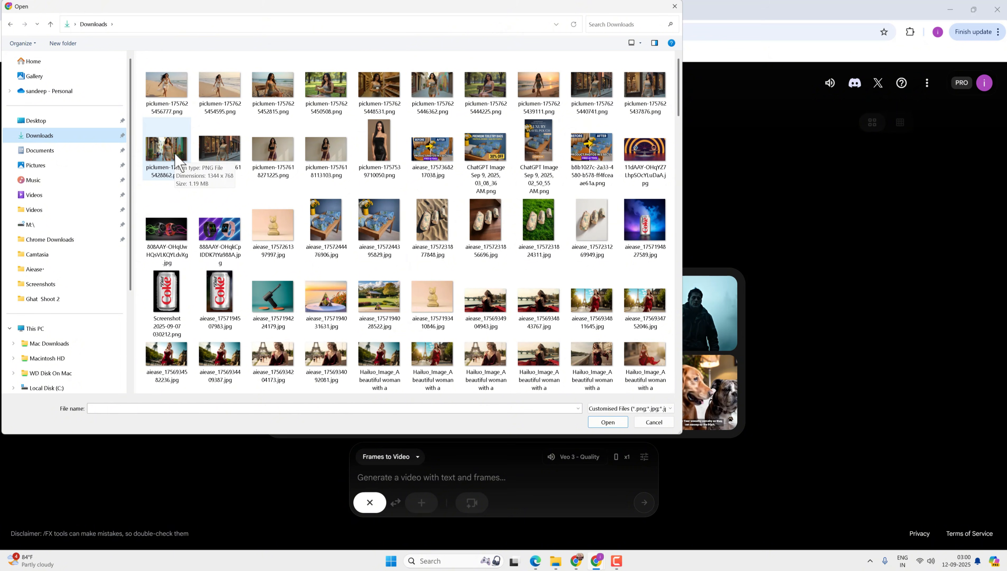
click(177, 162)
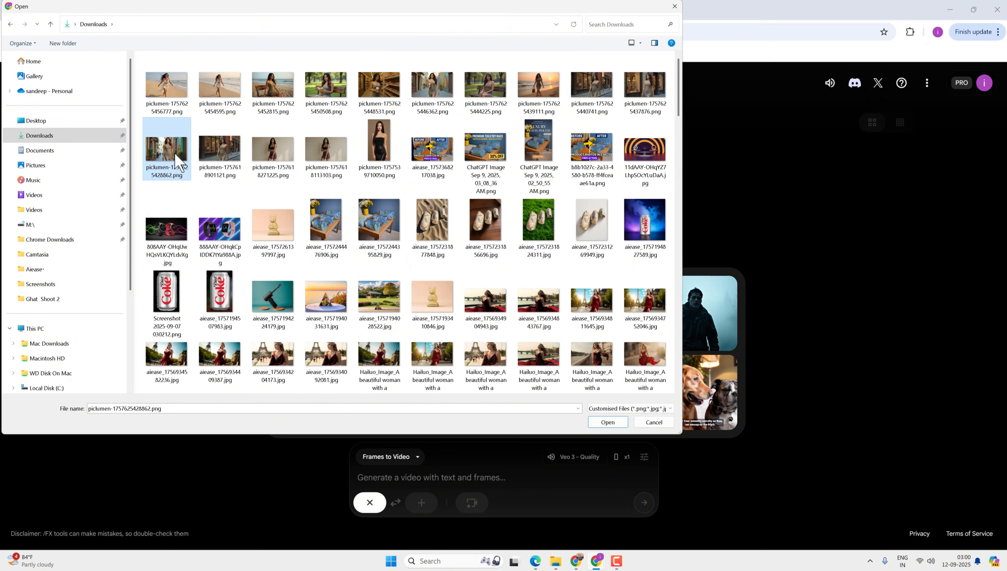
click(609, 425)
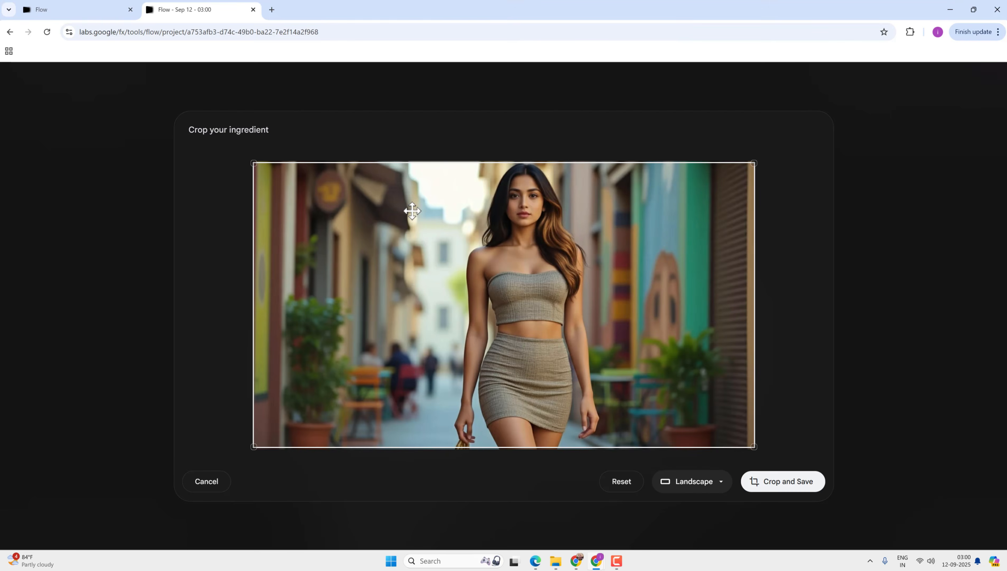
click(785, 485)
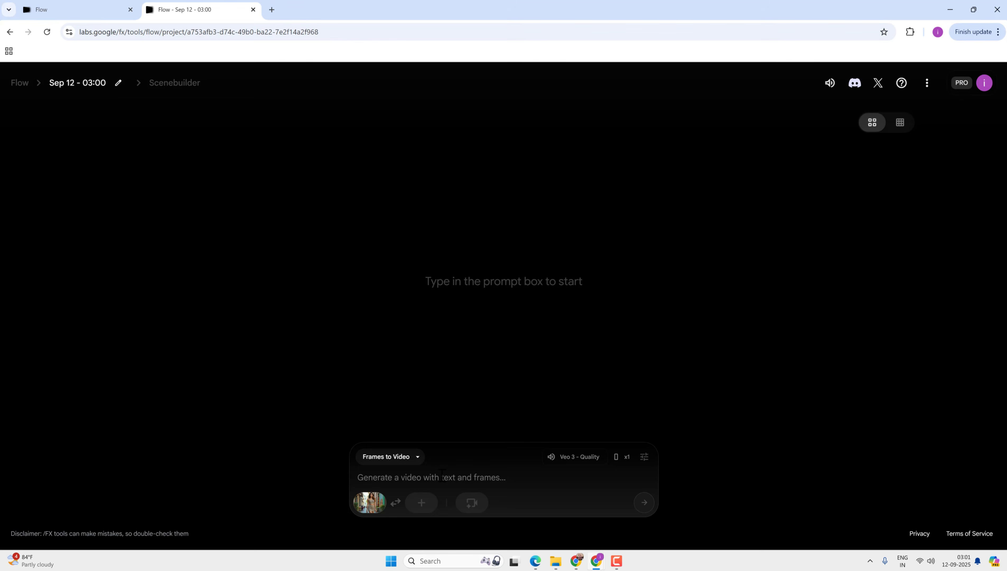
click(442, 476)
key(ctrl+v)
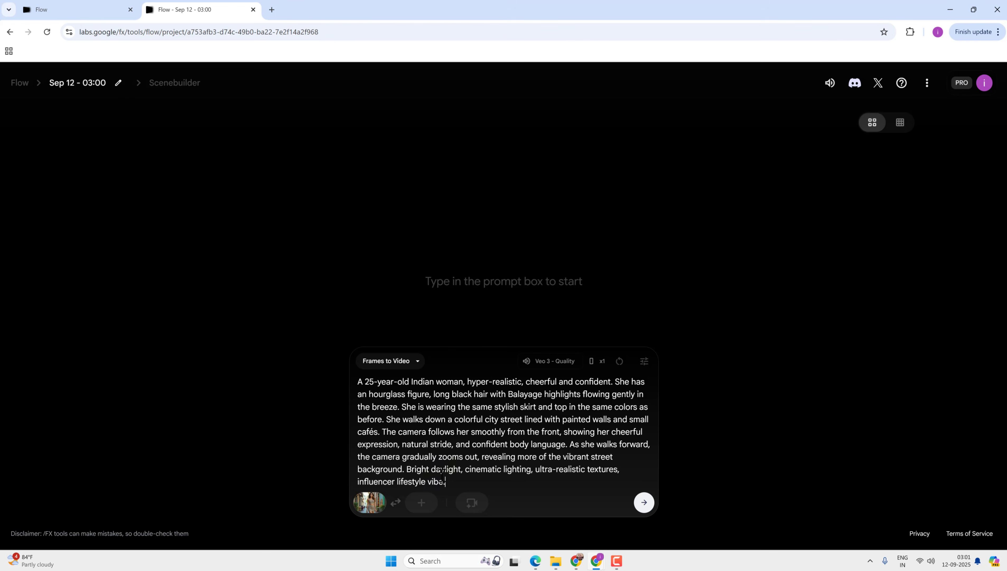
Set the video generation to Landscape (16:9) with one output per prompt and the Veo 3 - Quality model
click(644, 361)
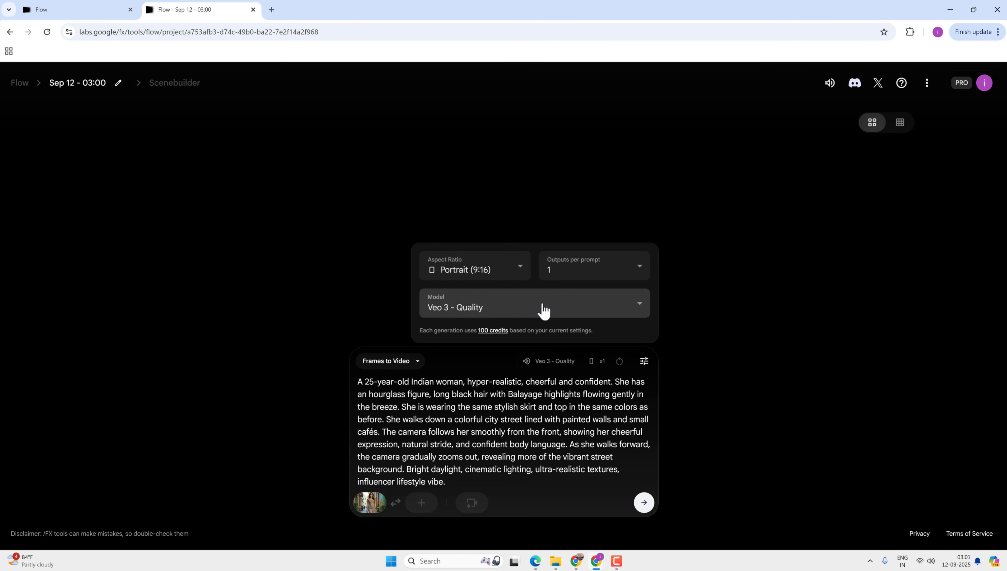
click(488, 276)
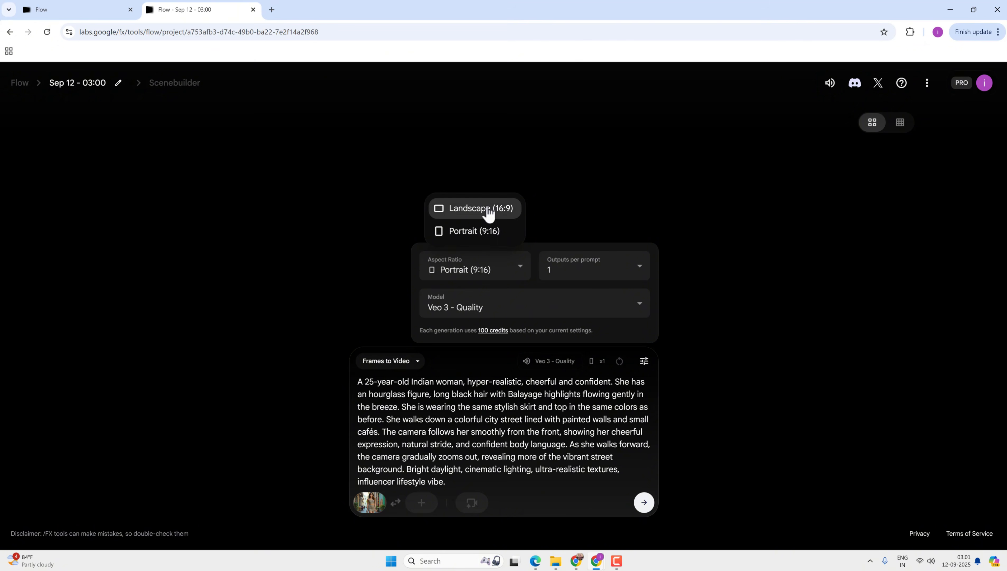
click(499, 212)
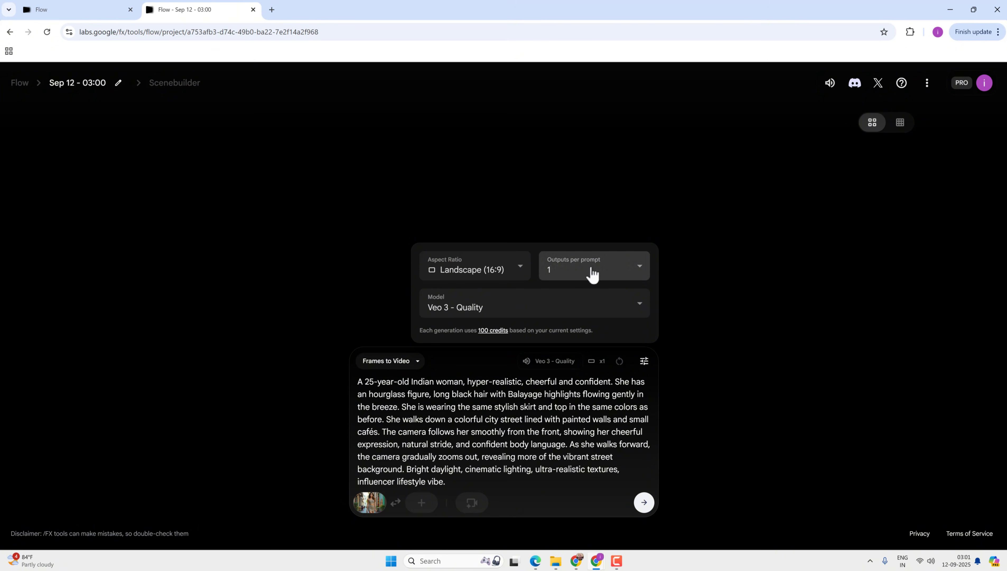
click(514, 311)
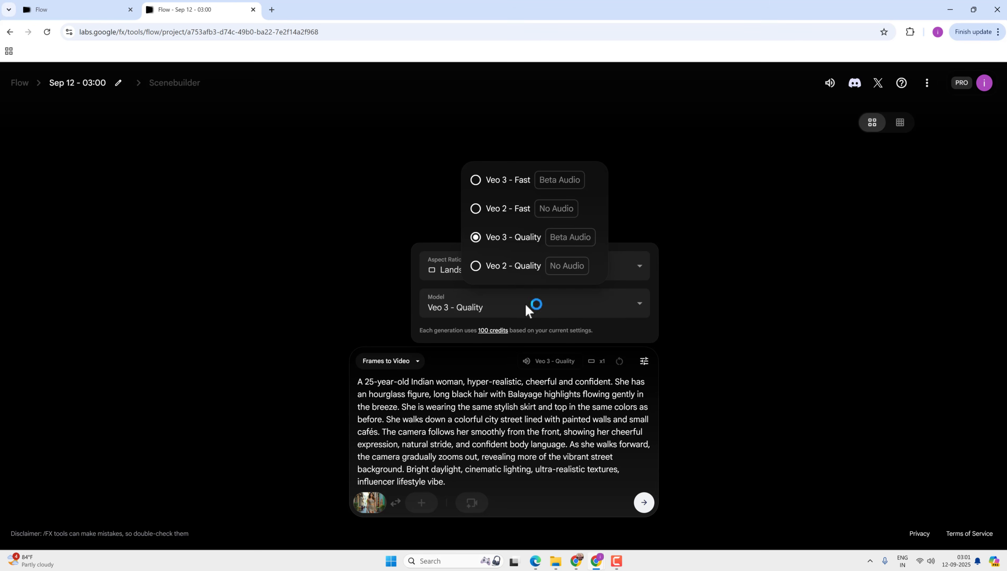
click(521, 280)
click(513, 304)
click(521, 239)
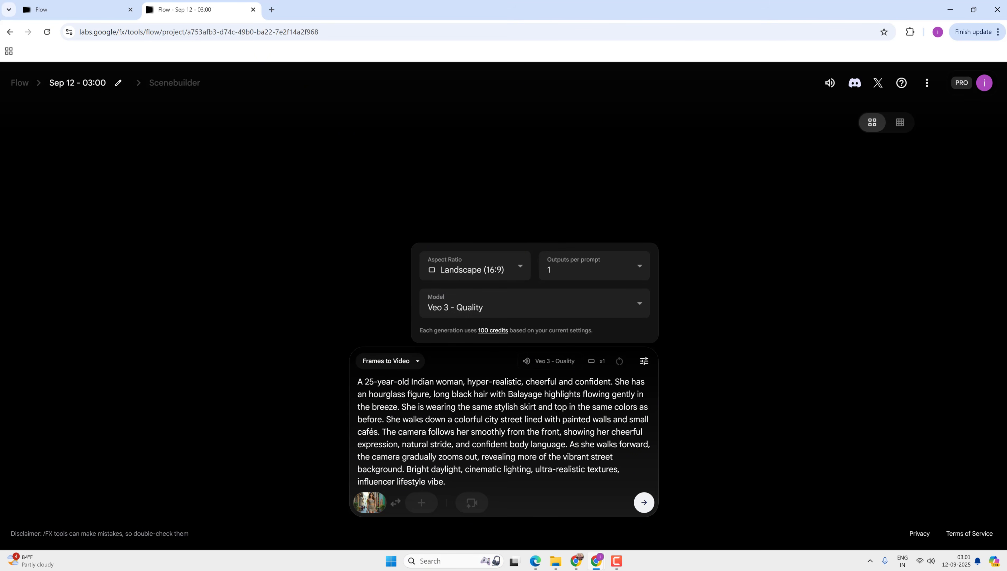
click(560, 447)
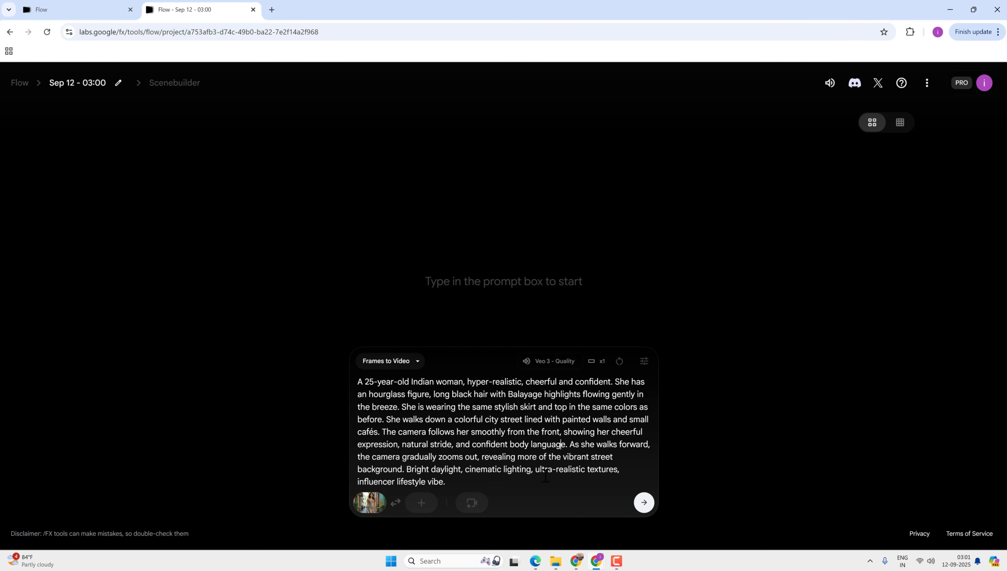
Preview the Dolly in and Dolly out camera moves without applying any, and generate the street walk video
click(473, 504)
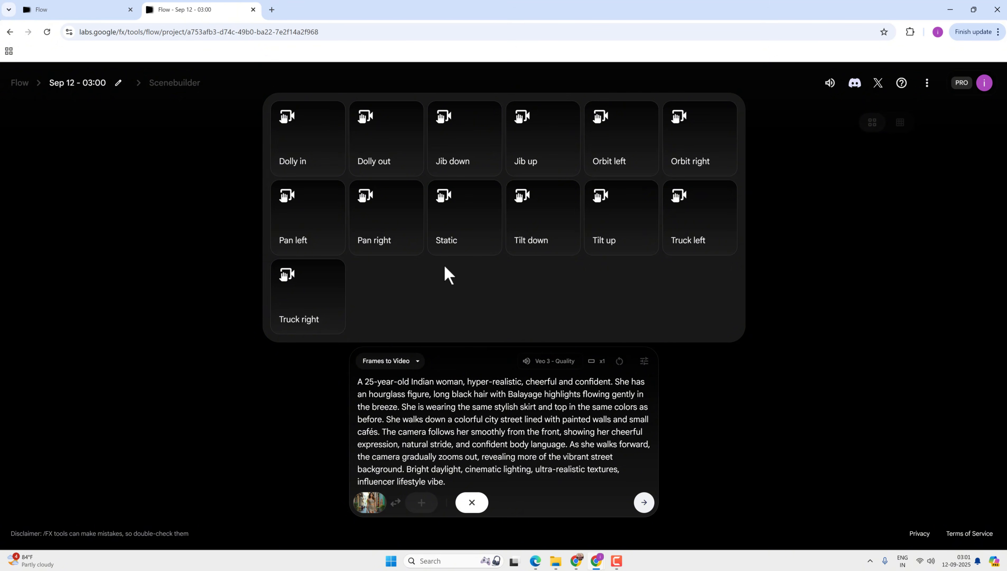
mouse_move(400, 162)
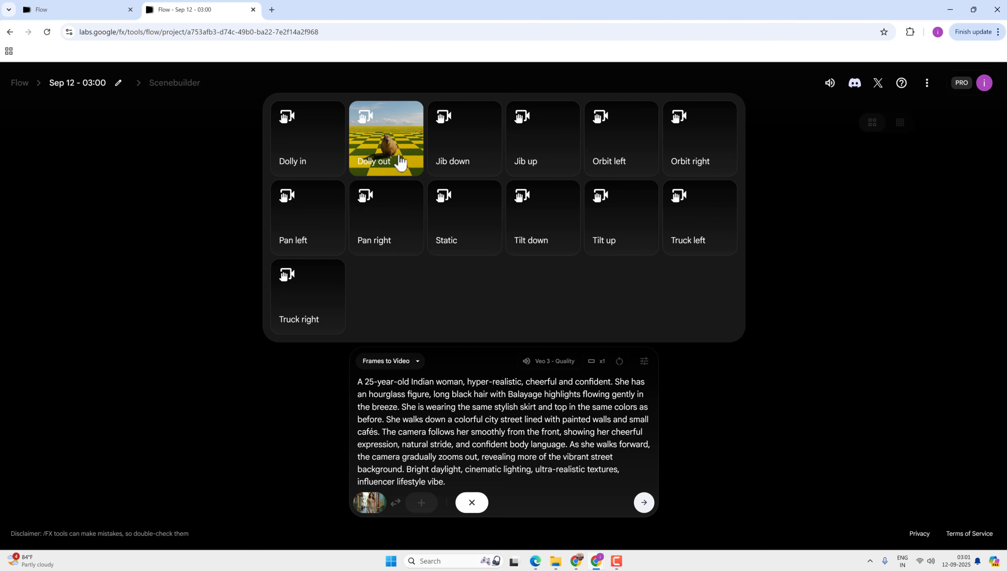
mouse_move(301, 162)
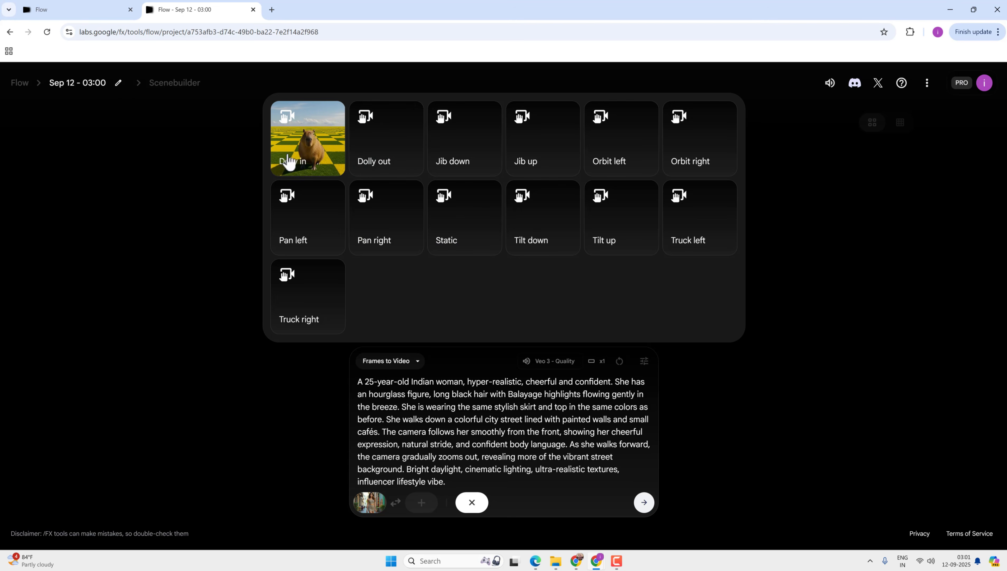
mouse_move(360, 160)
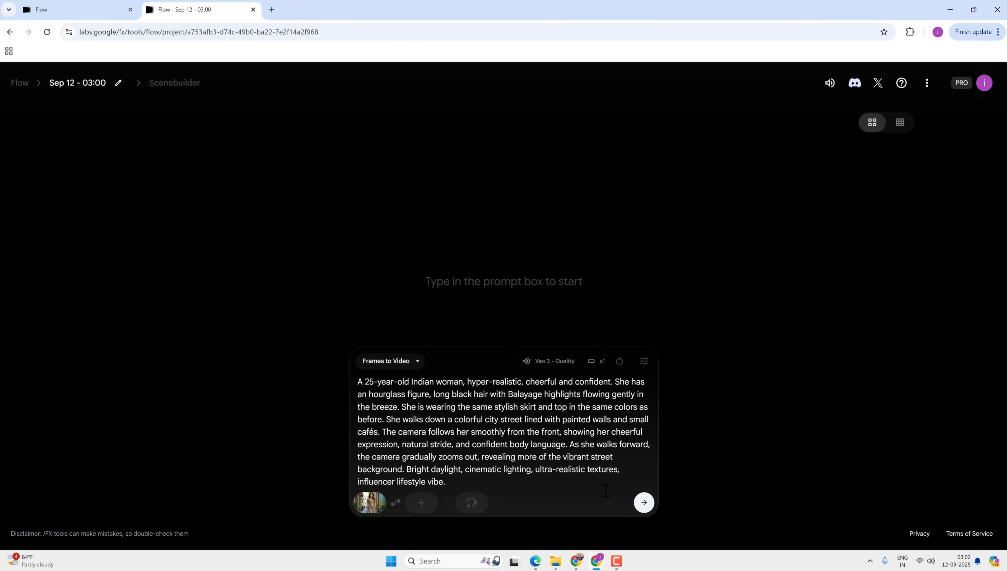
click(644, 503)
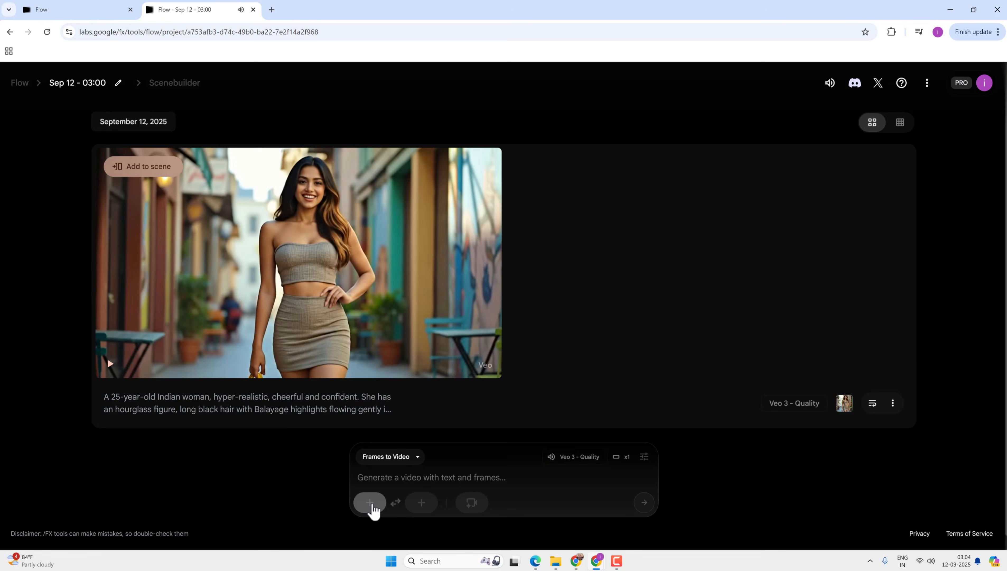
Upload piclumen-1757625440741.png as the start frame and save it with the landscape crop
click(371, 504)
click(394, 252)
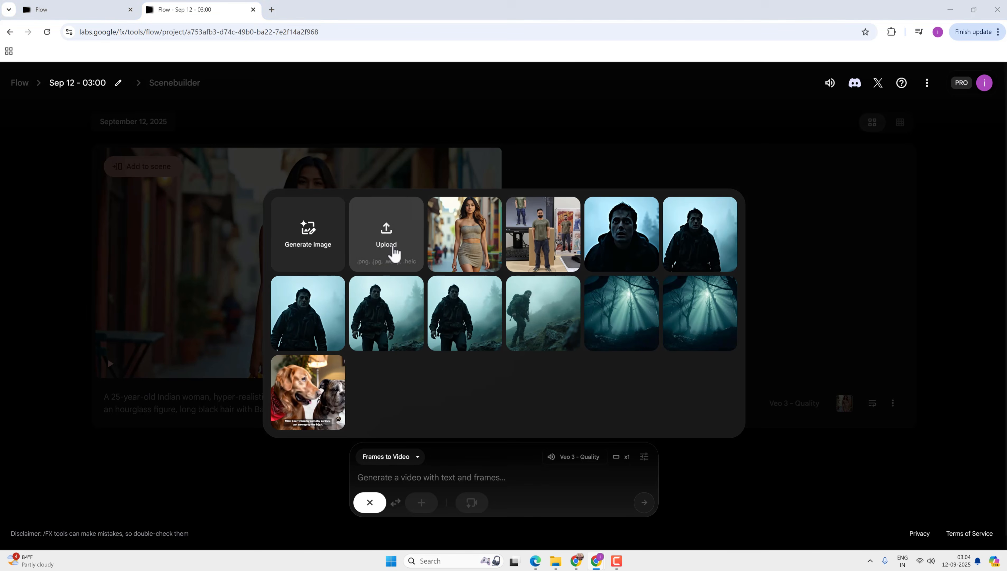
click(605, 96)
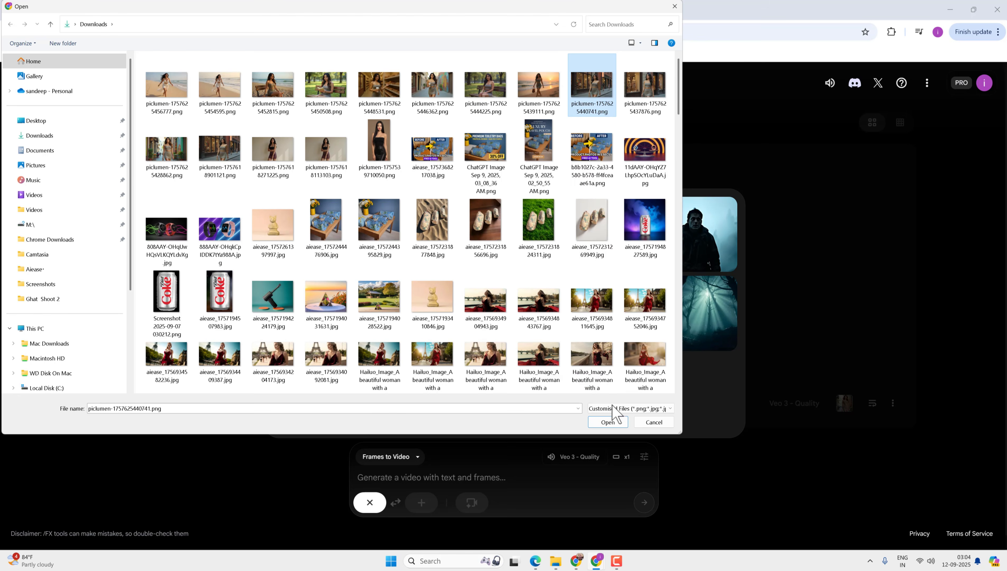
click(607, 421)
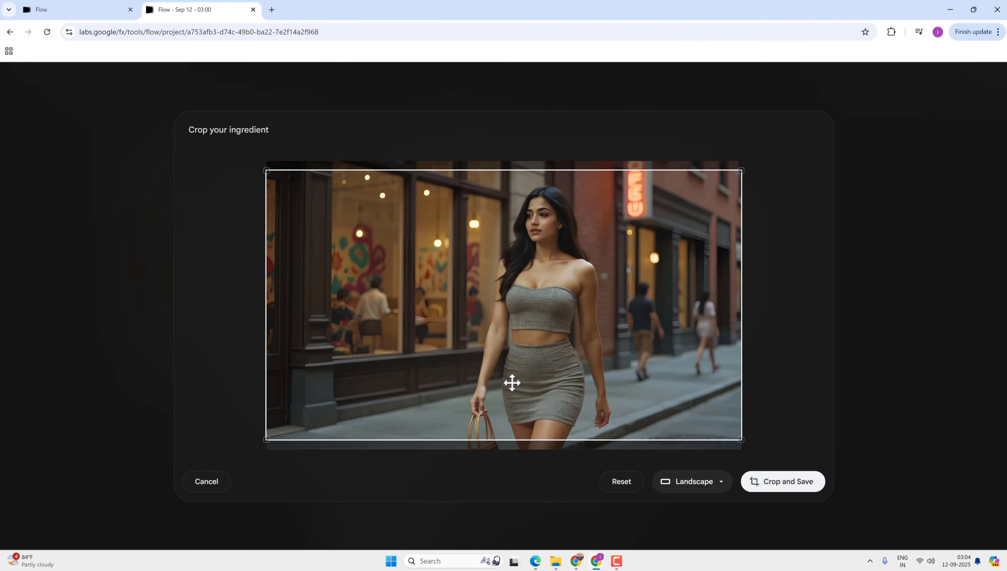
click(788, 485)
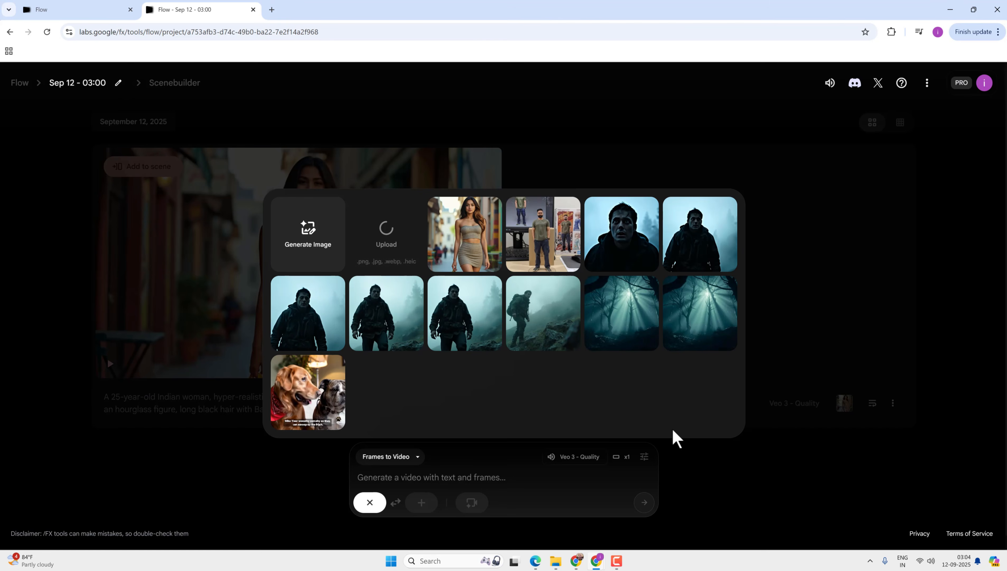
In ChatGPT, request a video prompt for "Scene 2 – Storefront Exploration" with normal pace, 180 degree camera movement and a low angle shot
key(alt+Tab)
drag(318, 226, 432, 225)
right_click(422, 225)
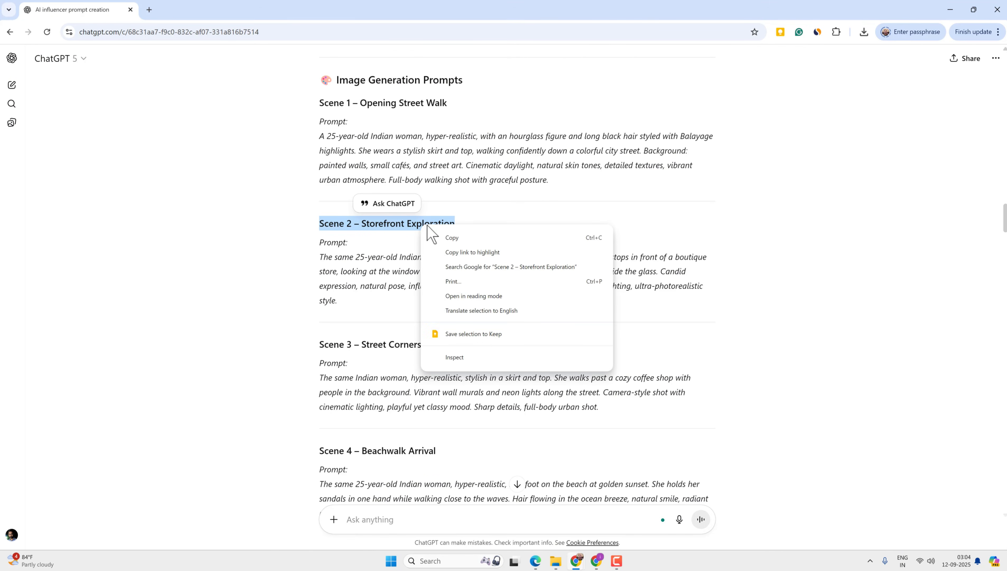
click(443, 234)
click(480, 524)
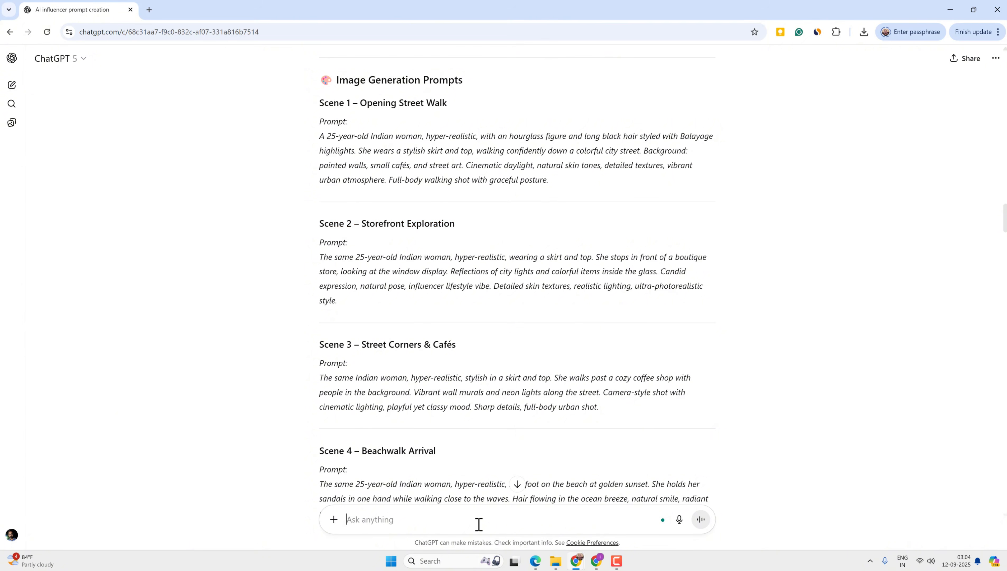
key(ctrl+v)
text(- write the video prompt for this normal pace and 180 degree camera movement low angle shot)
key(Return)
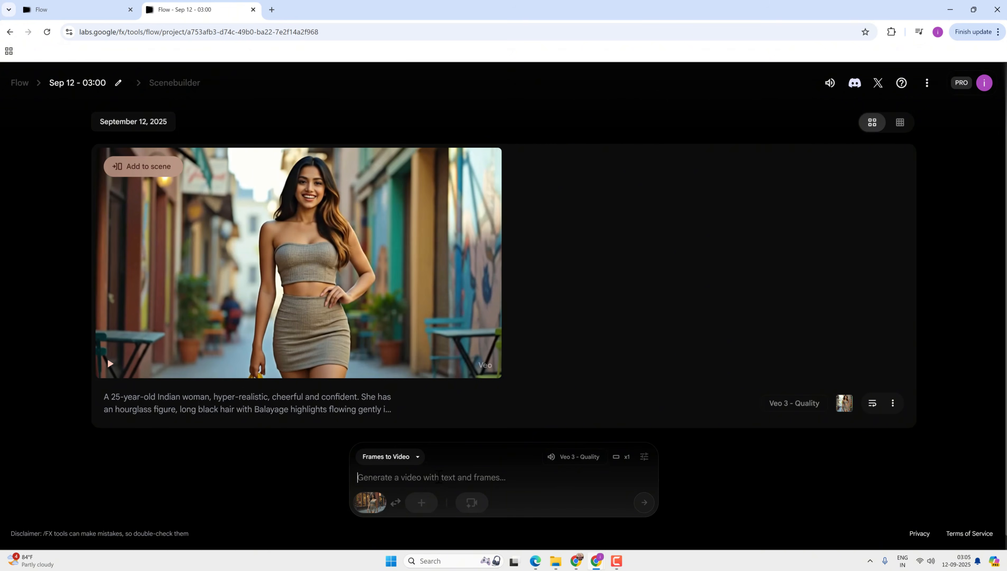
Paste the storefront video prompt into Google Flow and generate the clip, then paste the video prompt for the following start frame
click(438, 476)
key(ctrl+v)
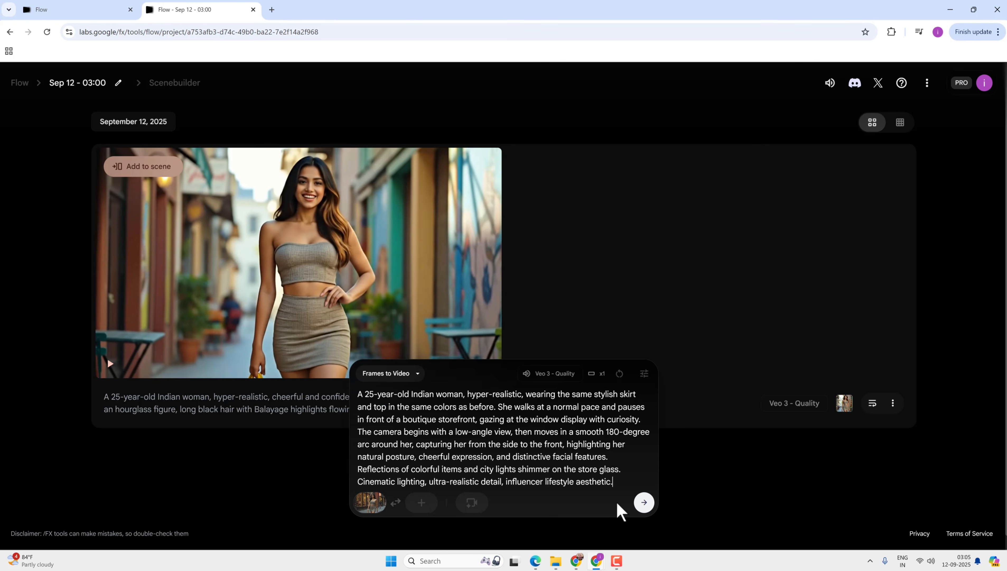
click(651, 505)
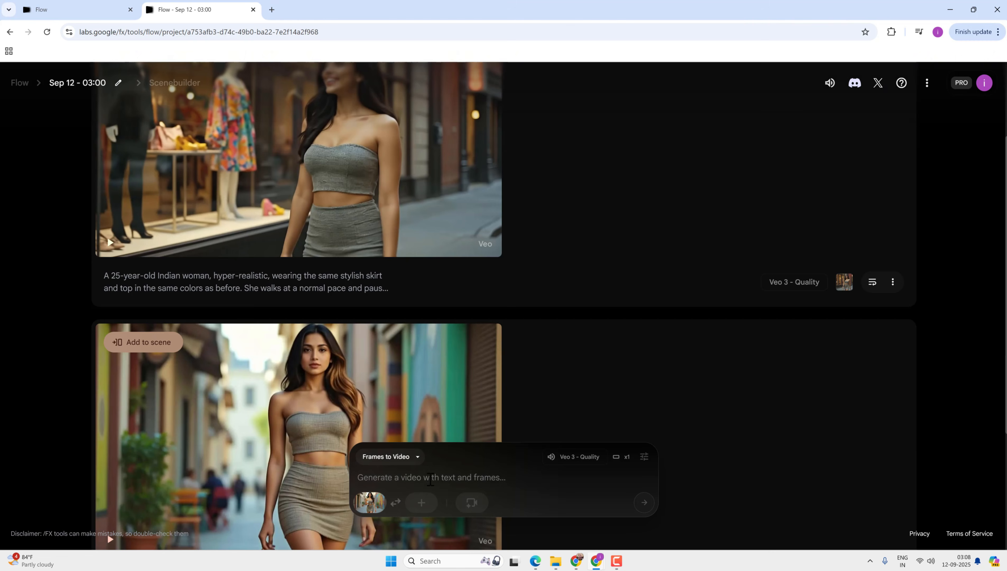
key(ctrl+v)
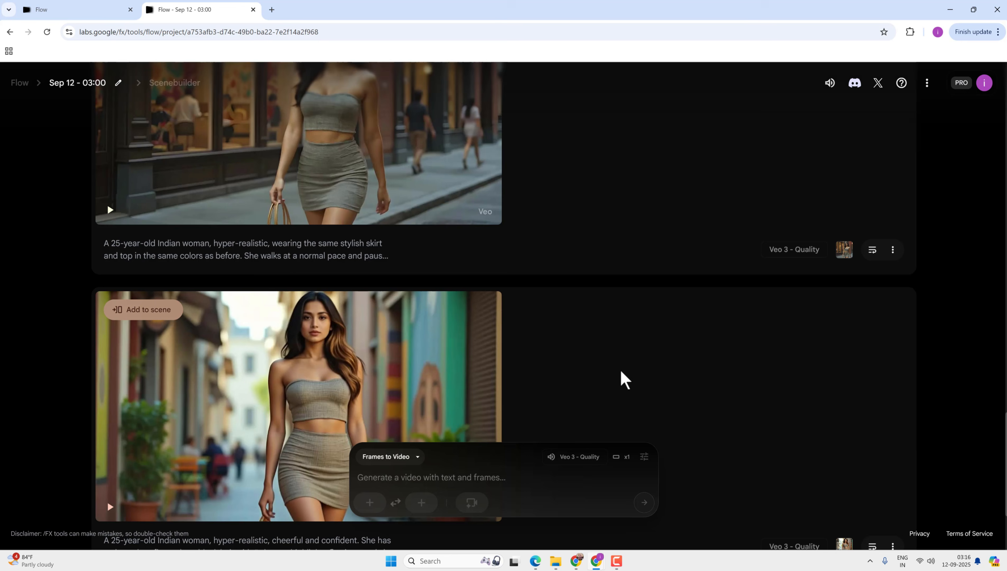
Upscale the first street walk video to 1080p and download it
scroll(622, 371, down, 1)
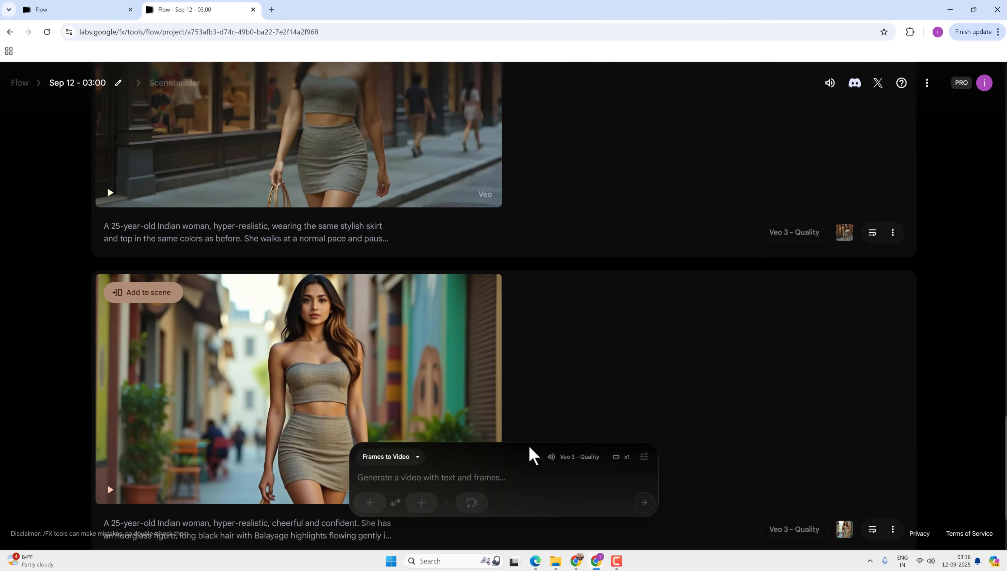
click(442, 294)
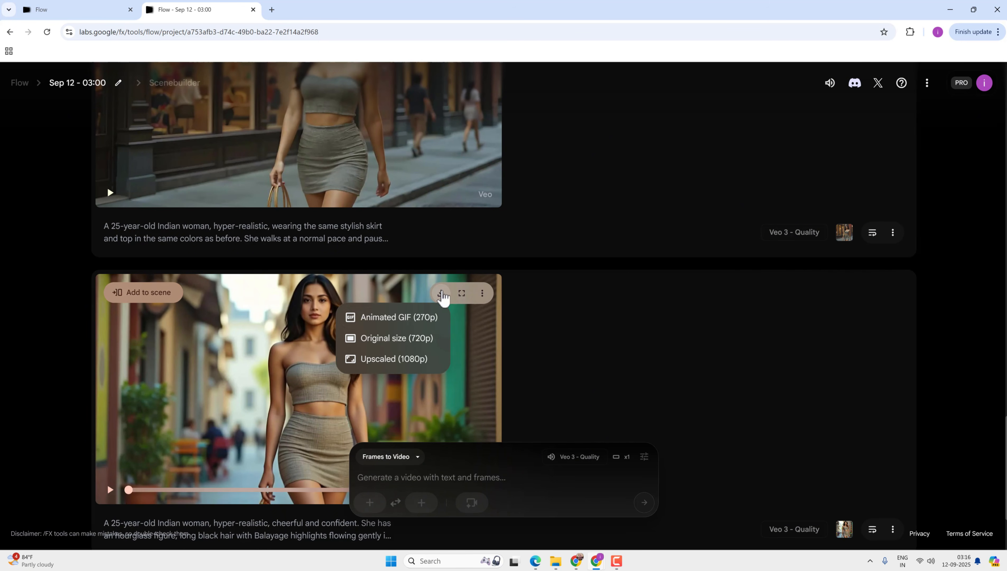
click(409, 364)
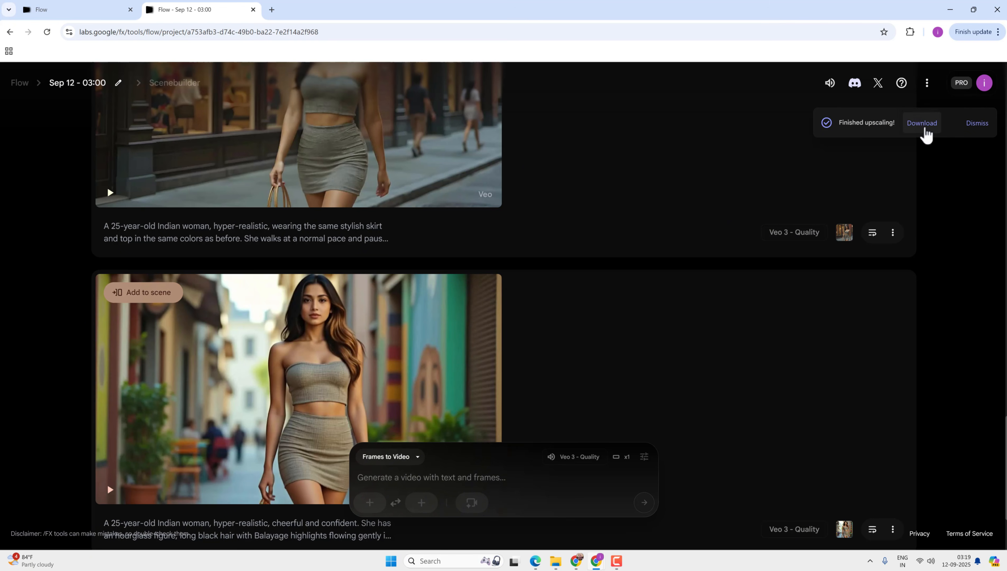
click(922, 124)
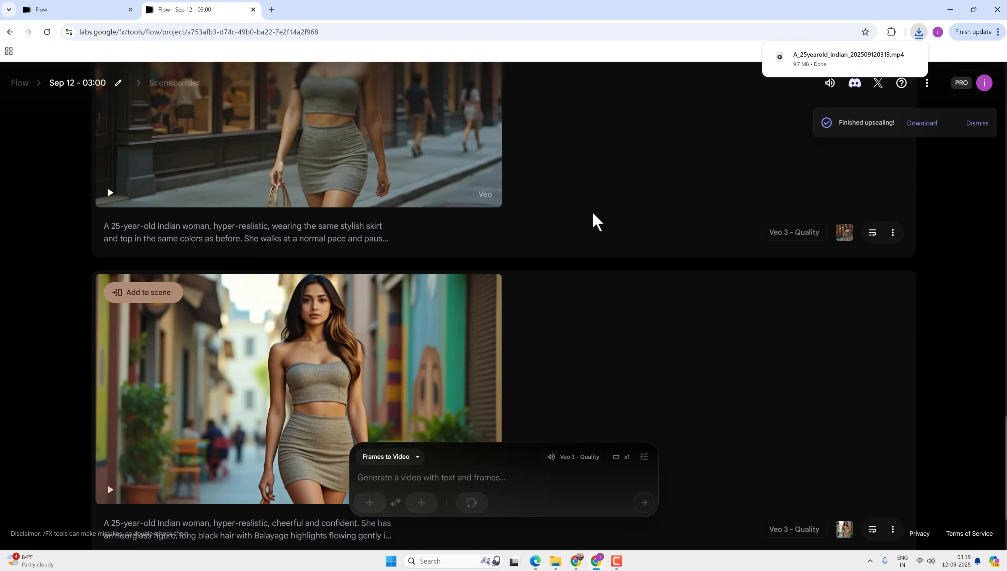
Request the Upscaled (1080p) version of the storefront video
scroll(441, 198, up, 3)
click(440, 189)
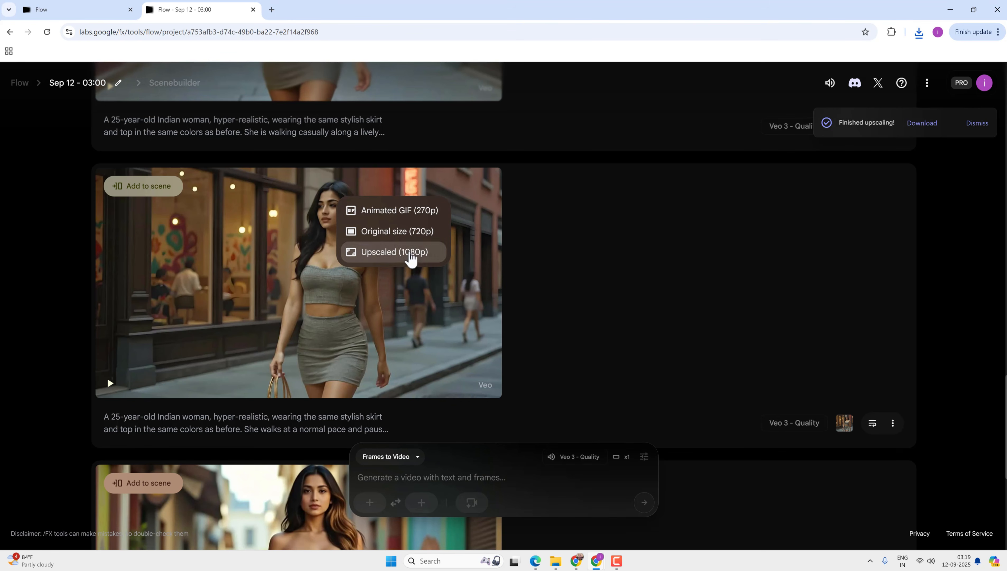
click(411, 252)
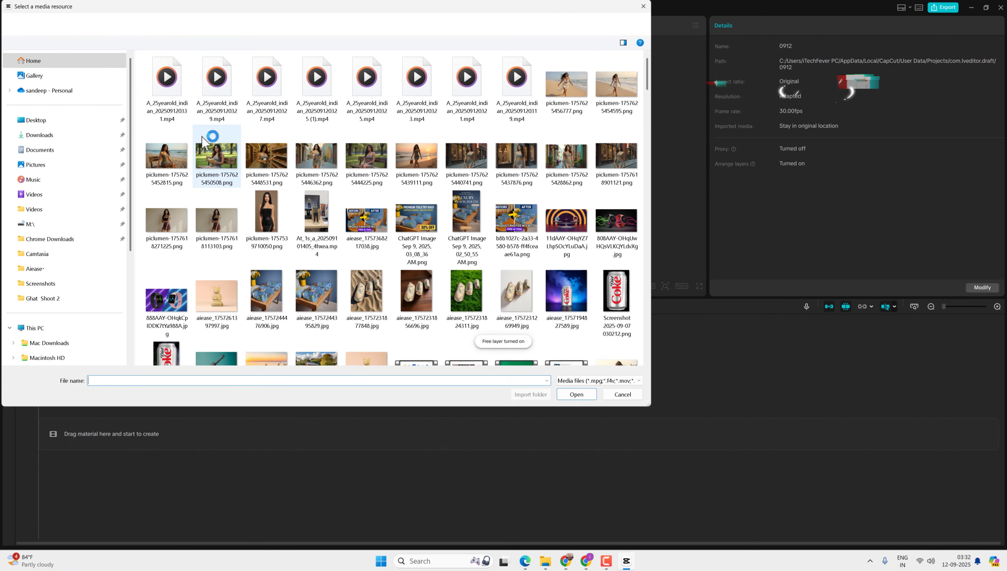
In CapCut, import the eight A_25yearold_indian video clips from the Downloads folder
click(511, 106)
ctrl+click(469, 106)
ctrl+click(422, 107)
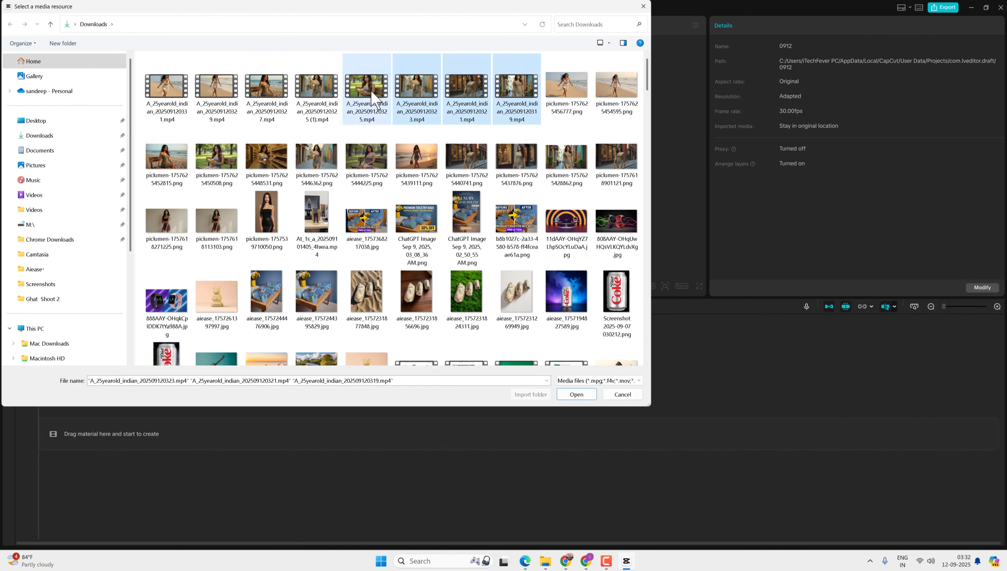
ctrl+click(369, 106)
ctrl+click(321, 105)
ctrl+click(273, 102)
ctrl+click(228, 93)
ctrl+click(173, 95)
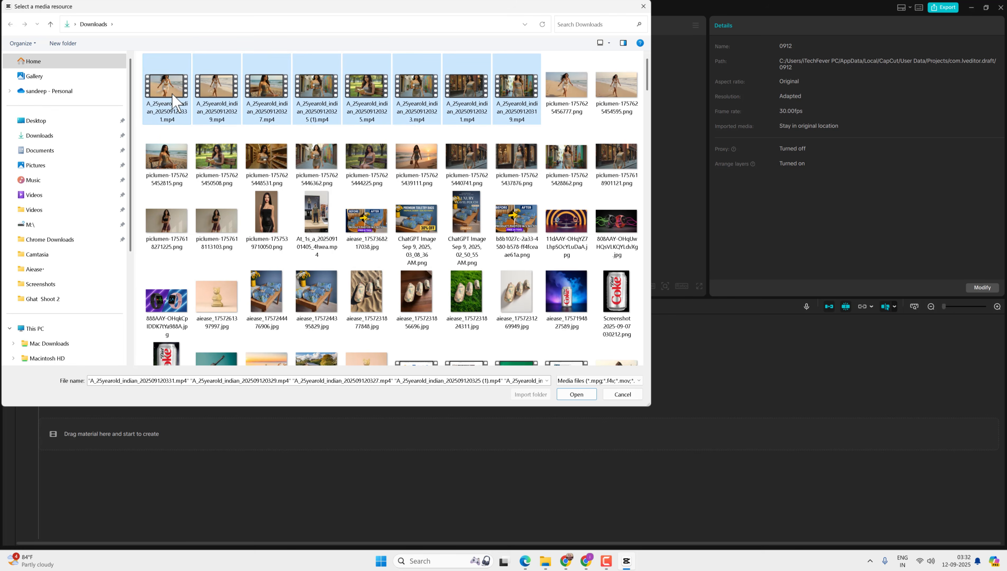
click(564, 395)
drag(279, 139, 78, 432)
drag(77, 427, 76, 438)
drag(542, 444, 515, 448)
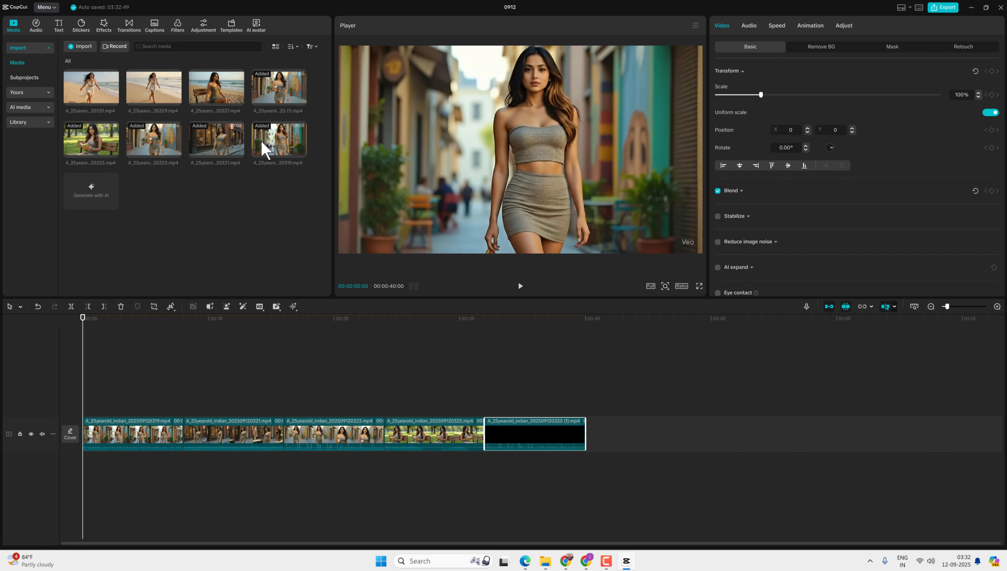
drag(216, 87, 611, 445)
drag(162, 104, 699, 449)
drag(95, 99, 803, 444)
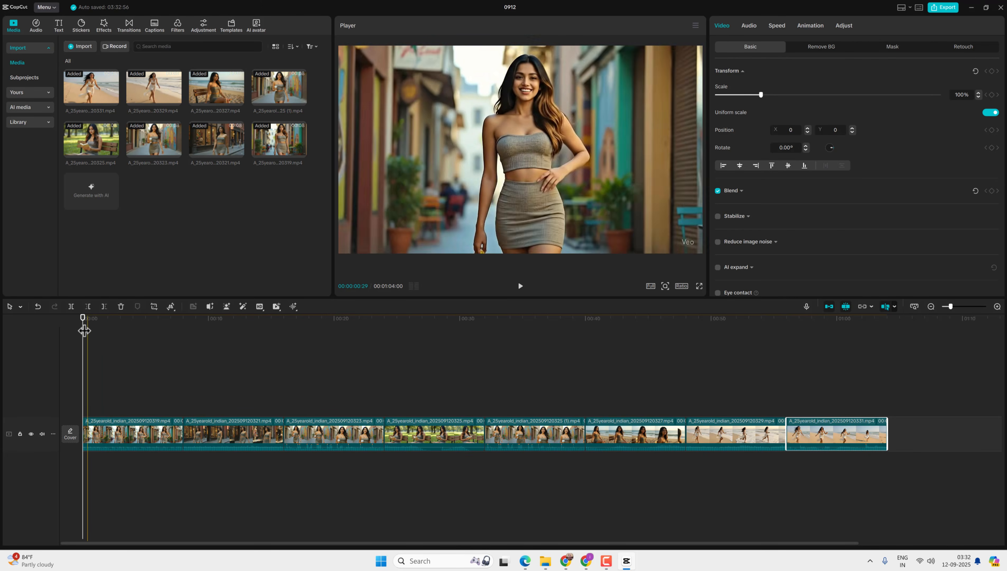
drag(95, 332, 81, 380)
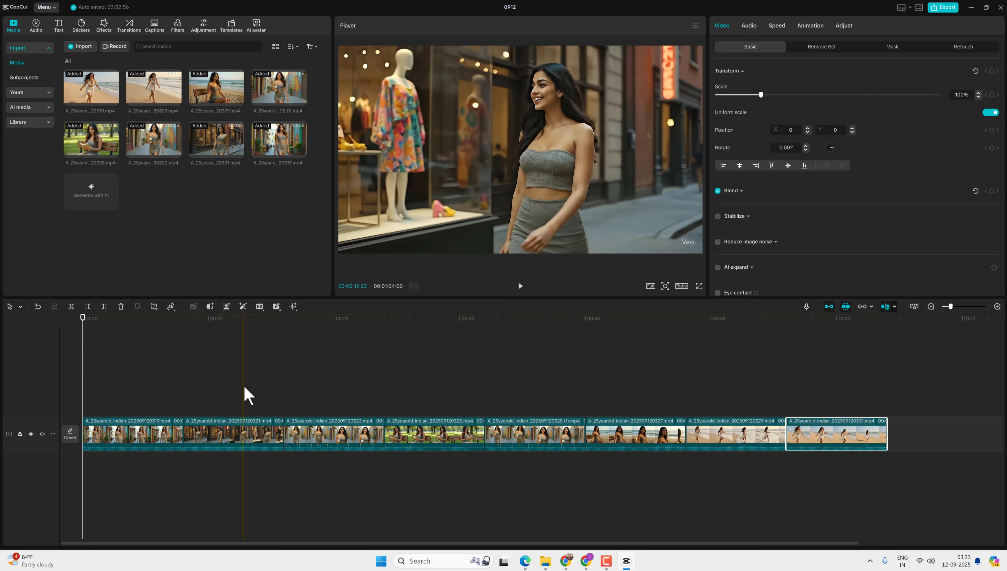